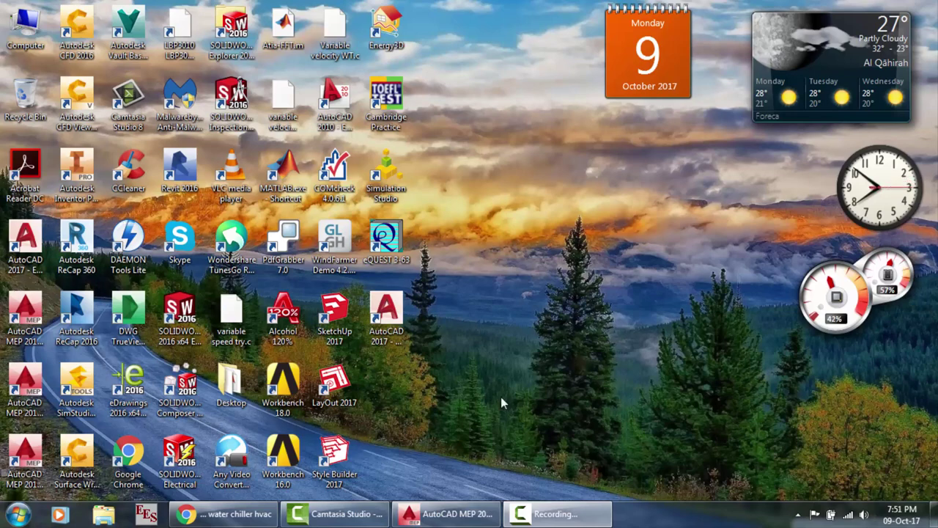
Step: Switch to AutoCAD MEP and inspect the air-cooled chillers on the mall's roof
{"action": "left_click", "coordinate": [447, 514]}
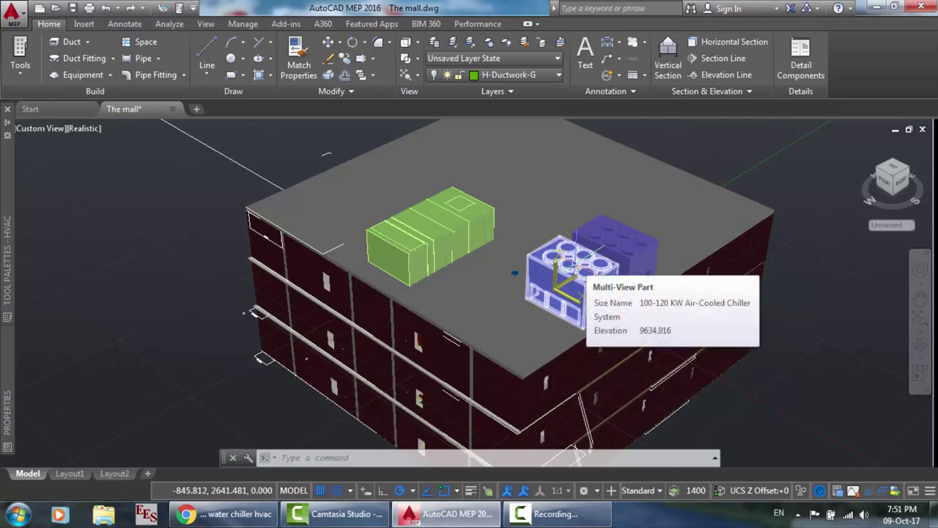
{"action": "left_click", "coordinate": [525, 269]}
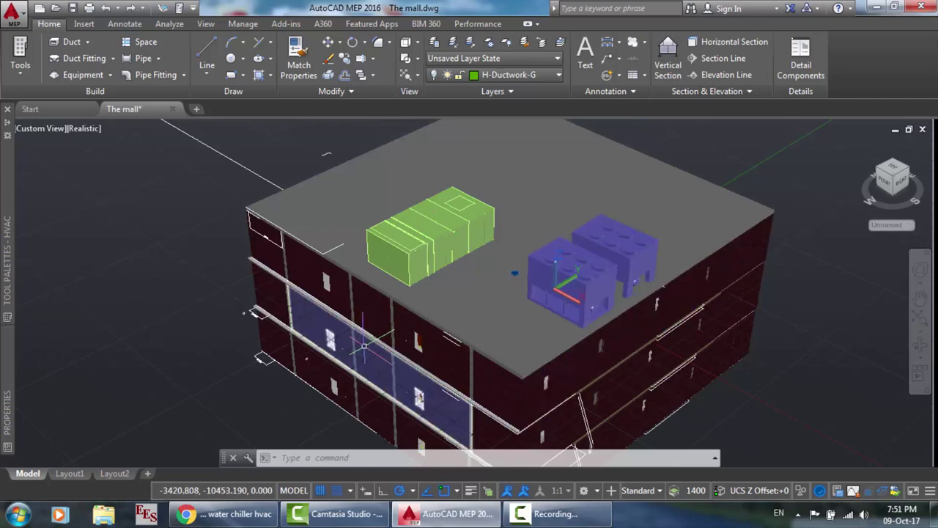
Step: Launch Hourly Analysis Program 4.90 and open the Mall4.9 project
{"action": "left_click", "coordinate": [16, 514]}
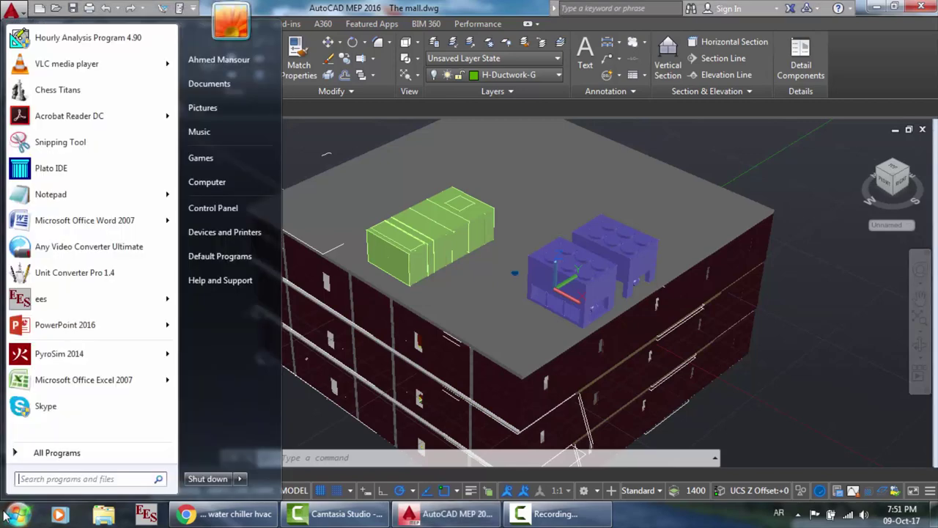
{"action": "left_click", "coordinate": [59, 38]}
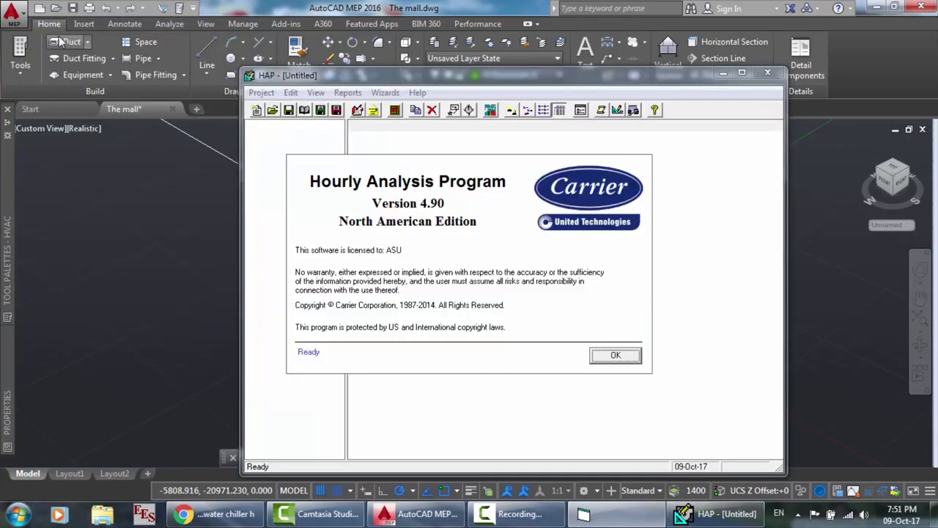
{"action": "left_click", "coordinate": [616, 355]}
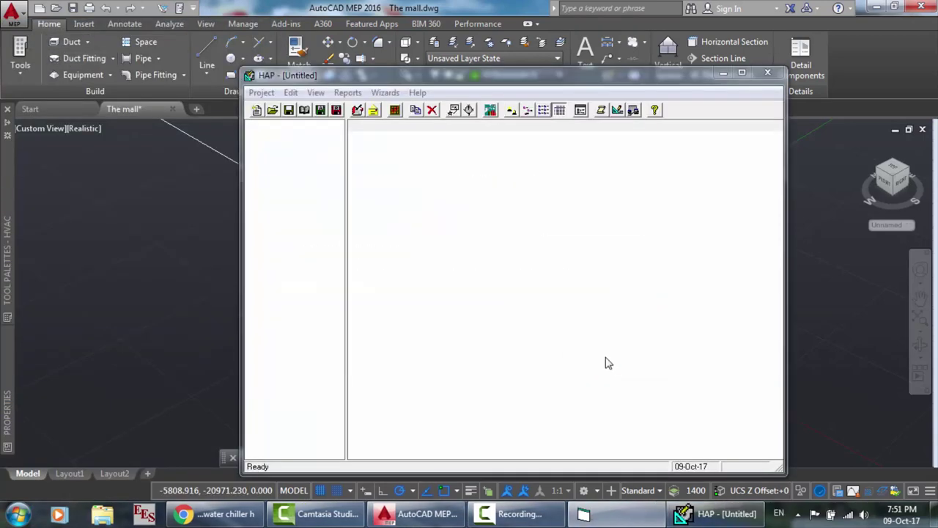
{"action": "left_click", "coordinate": [696, 430]}
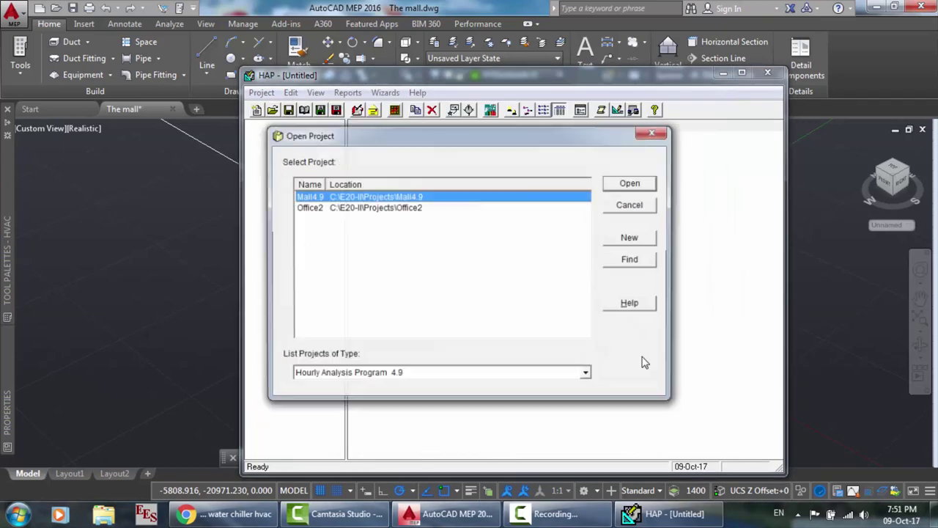
{"action": "left_click", "coordinate": [629, 184]}
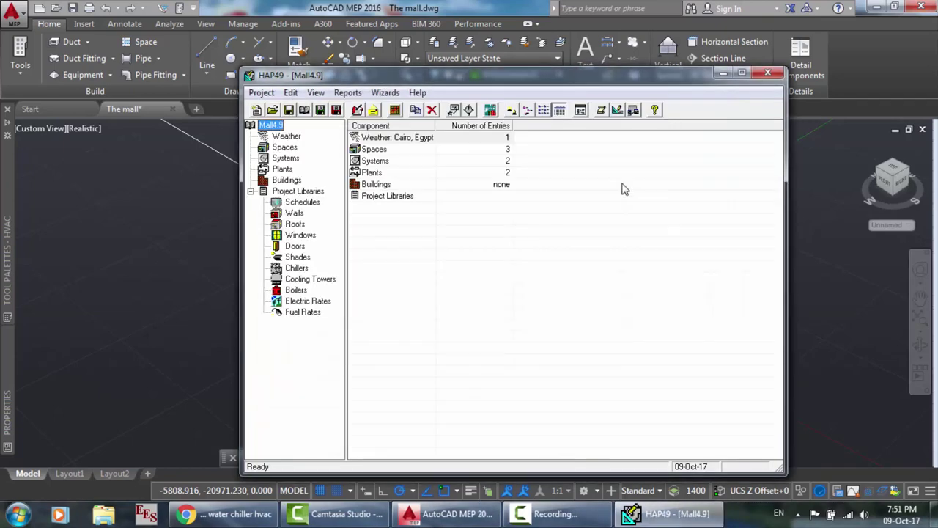
Step: Open the 001-AHU-01 air system's properties and review its changeover controller settings without changing them
{"action": "left_click", "coordinate": [383, 163]}
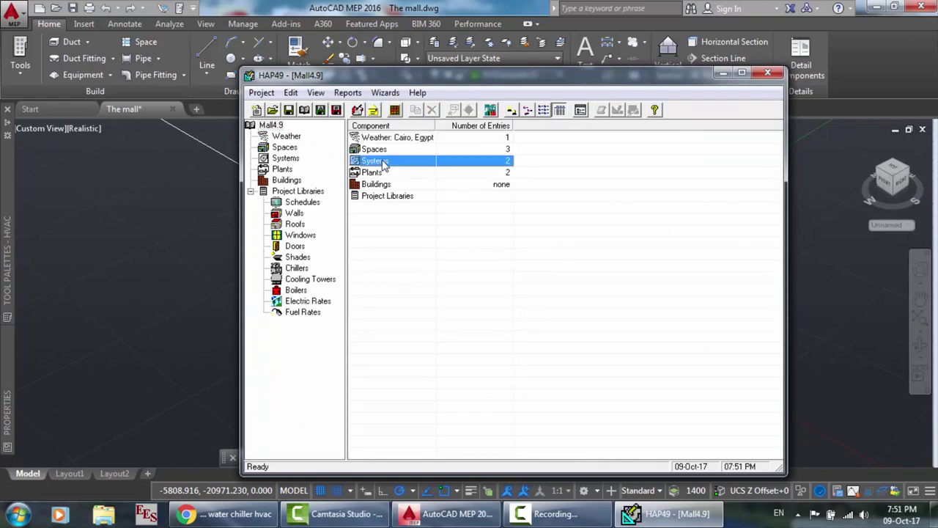
{"action": "double_click", "coordinate": [383, 163]}
{"action": "left_click", "coordinate": [393, 148]}
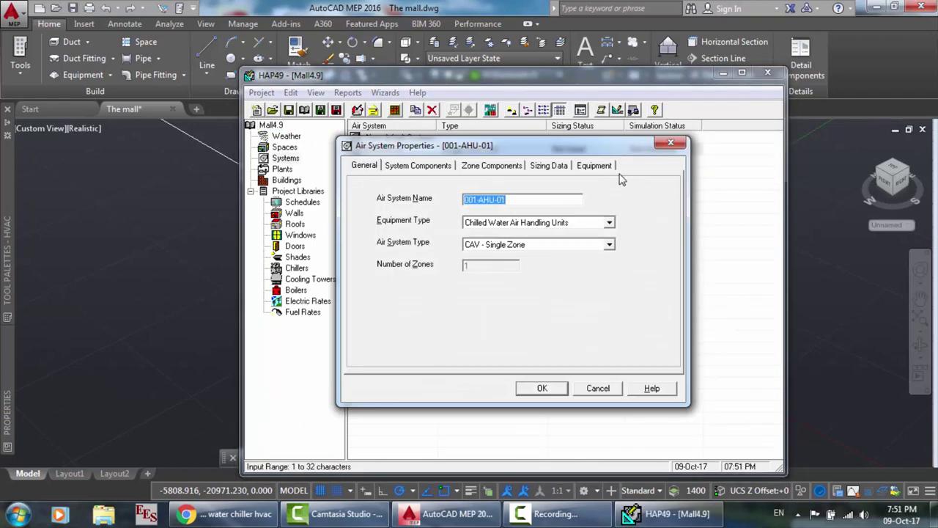
{"action": "left_click", "coordinate": [603, 167]}
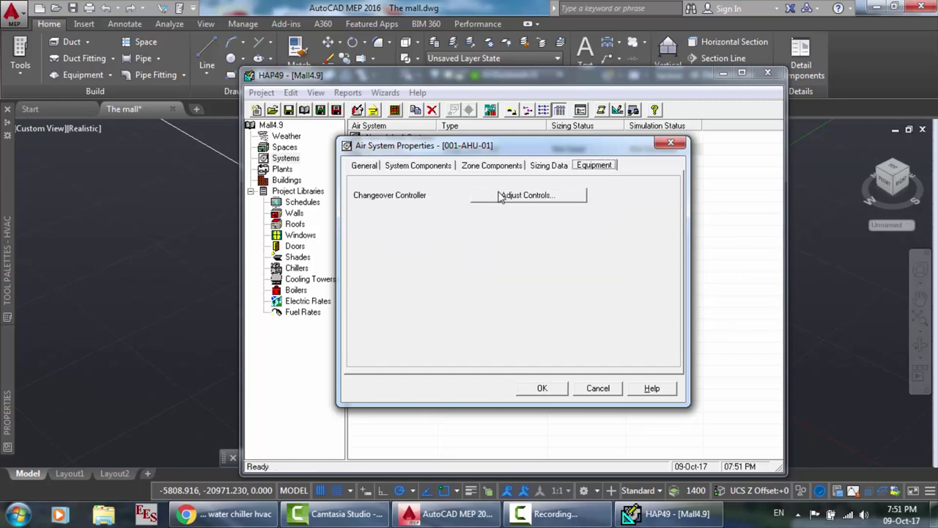
{"action": "left_click", "coordinate": [536, 198]}
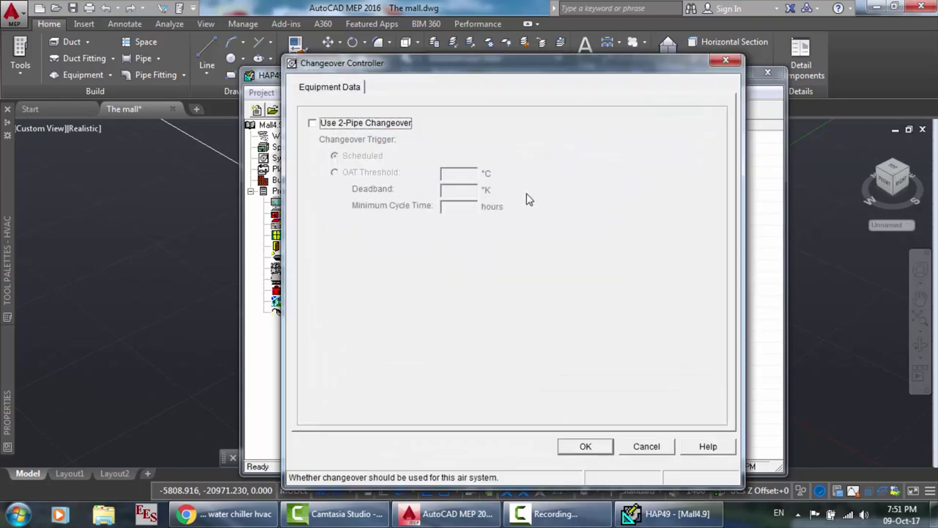
{"action": "left_click", "coordinate": [648, 446]}
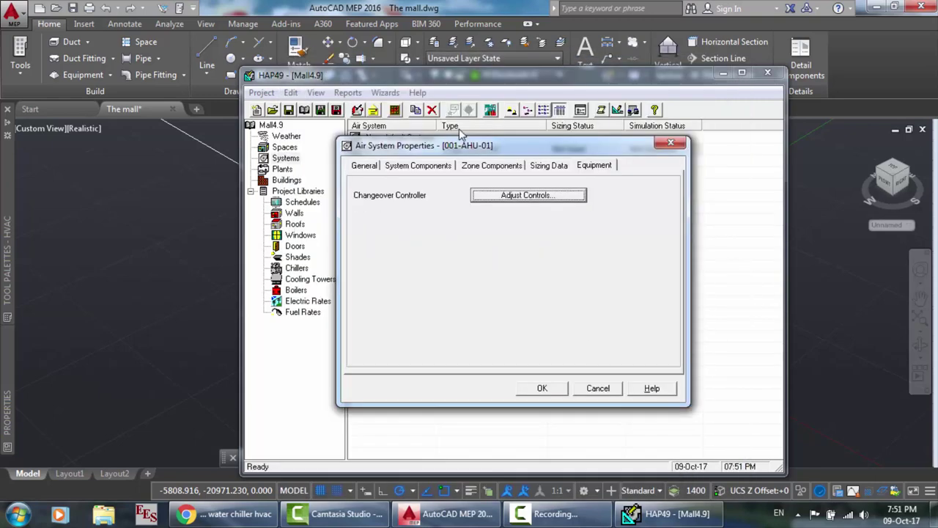
Step: Try another equipment type for 001-AHU-01, examine its central cooling unit data, and discard the changes
{"action": "left_click", "coordinate": [364, 166]}
{"action": "left_click", "coordinate": [535, 222]}
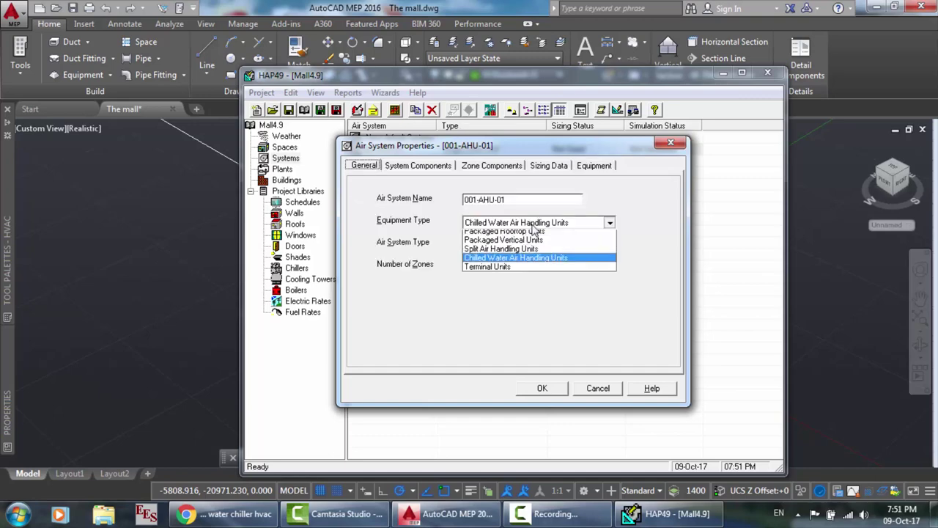
{"action": "left_click", "coordinate": [515, 252]}
{"action": "left_click", "coordinate": [593, 166]}
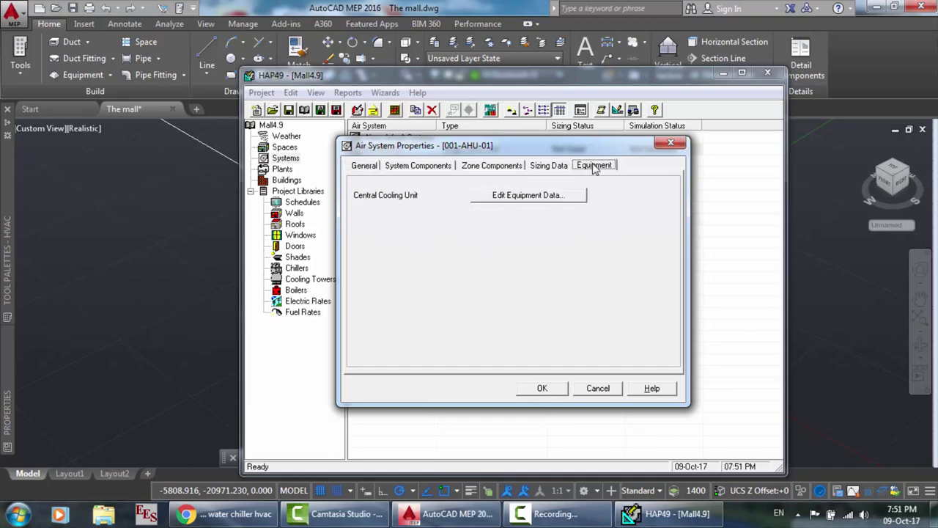
{"action": "left_click", "coordinate": [539, 195]}
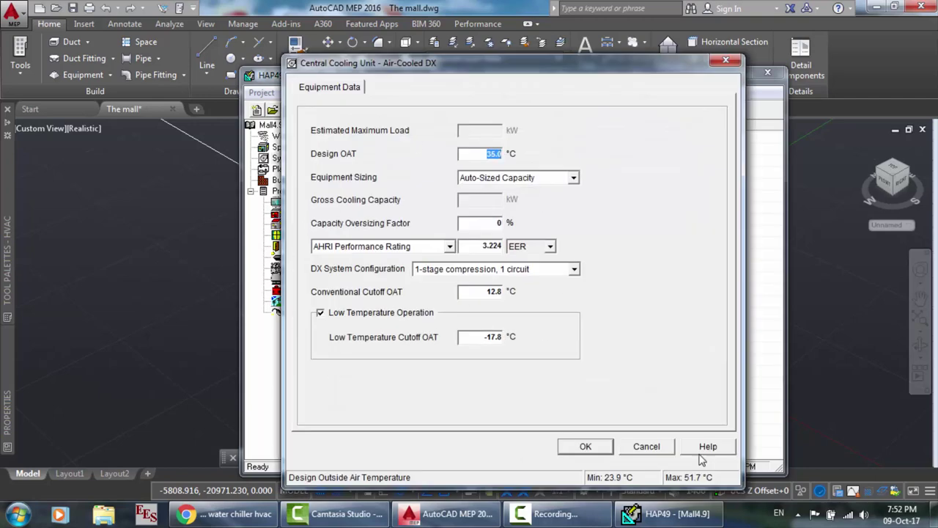
{"action": "left_click", "coordinate": [667, 449]}
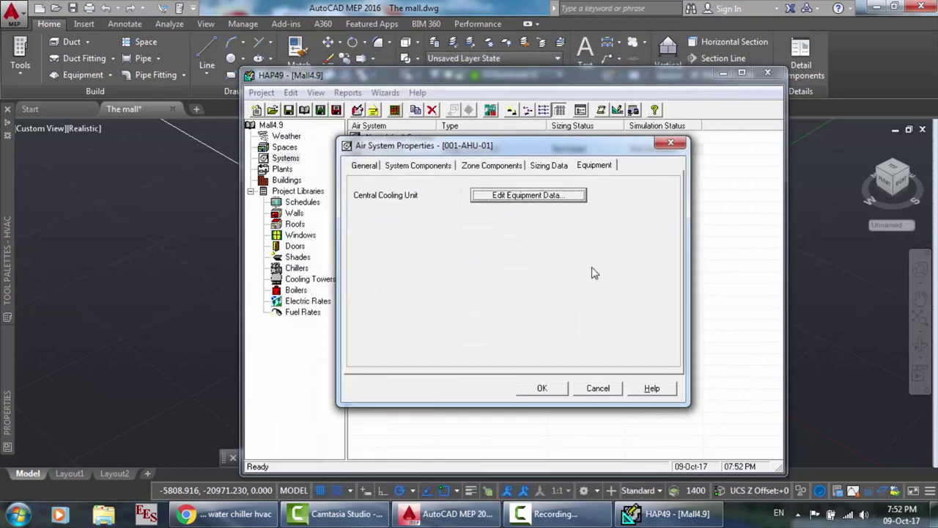
{"action": "left_click", "coordinate": [599, 388]}
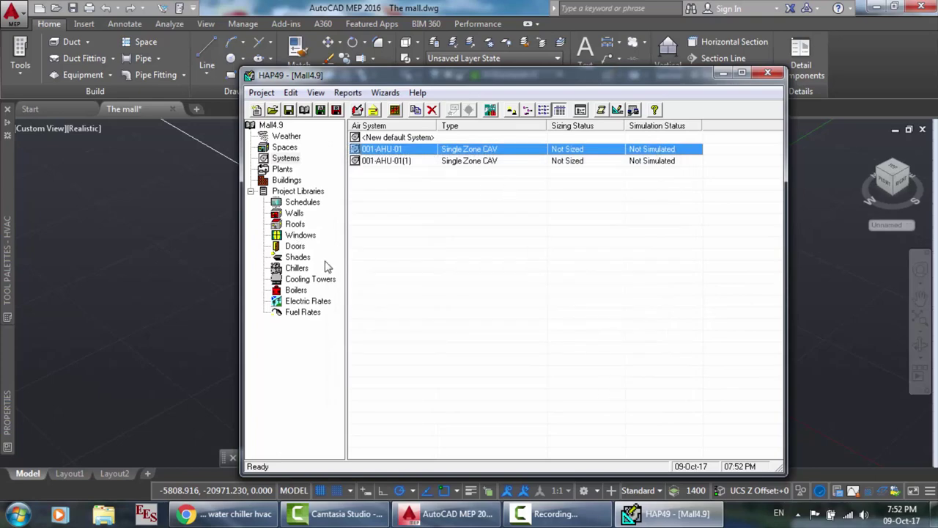
Step: Display the project's chiller library and inspect the rooftop chillers in the AutoCAD MEP model
{"action": "left_click", "coordinate": [297, 268]}
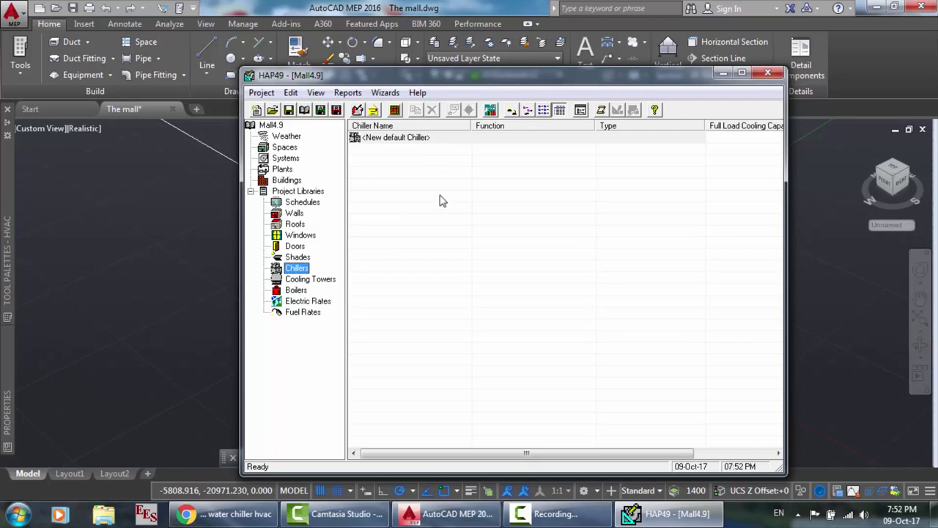
{"action": "left_click", "coordinate": [447, 513]}
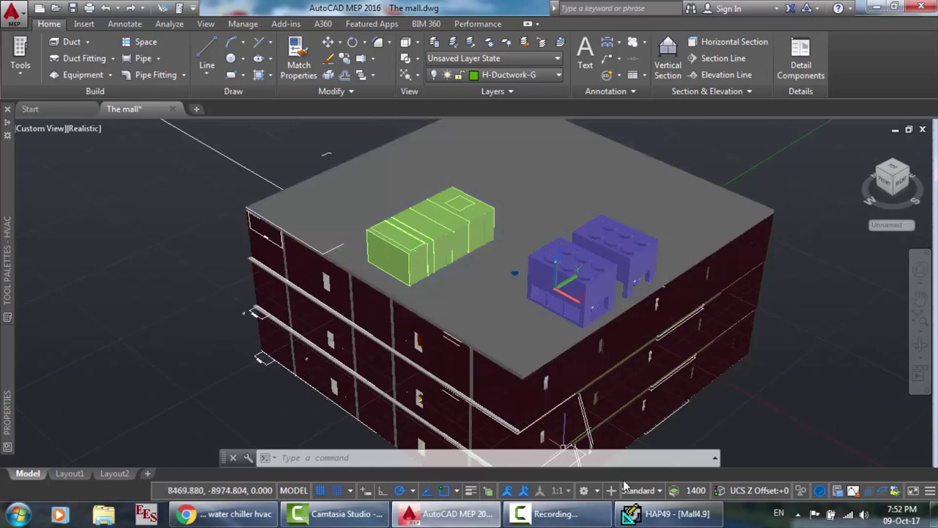
{"action": "mouse_move", "coordinate": [648, 267]}
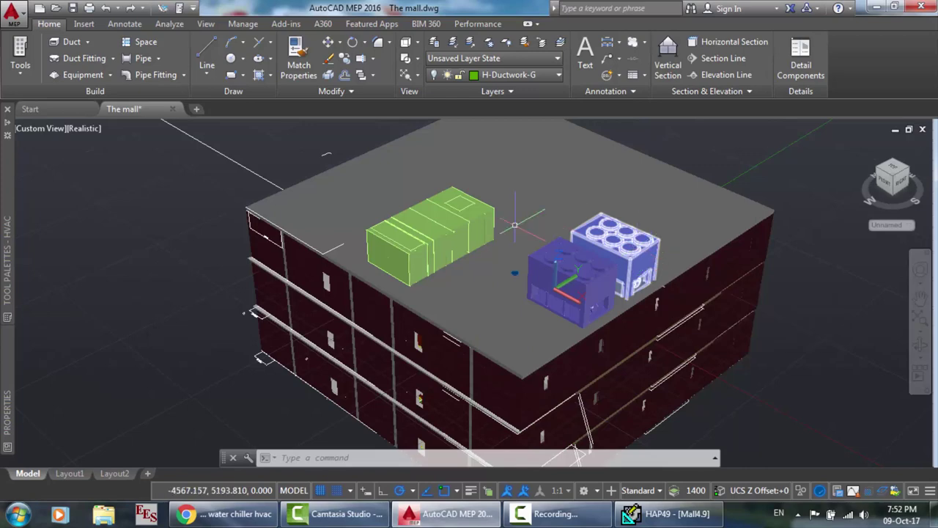
{"action": "mouse_move", "coordinate": [618, 229]}
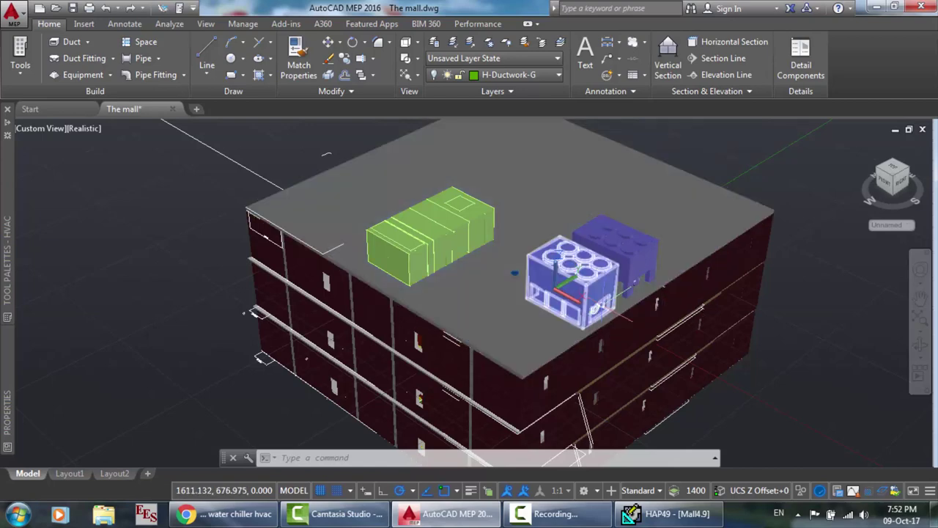
Step: Return to Hourly Analysis Program, list the air systems and select 001-AHU-01
{"action": "left_click", "coordinate": [663, 513]}
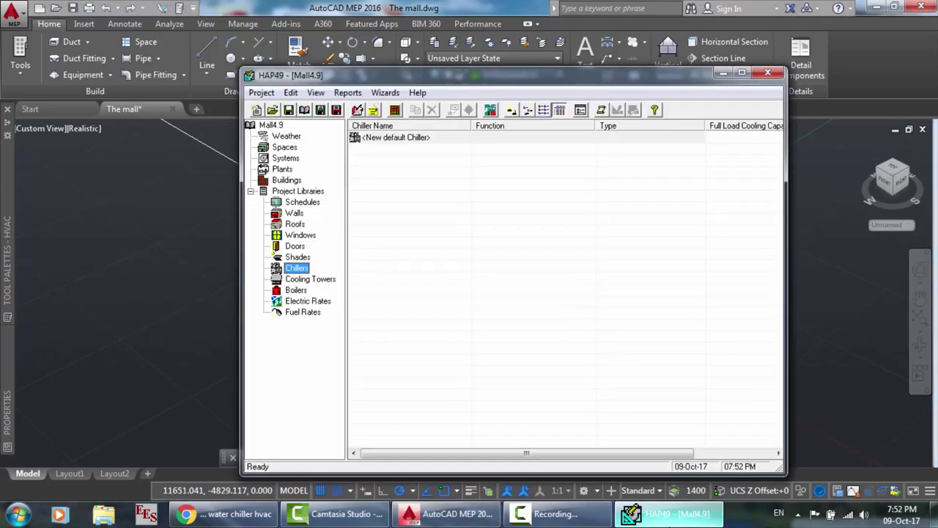
{"action": "left_click", "coordinate": [286, 159]}
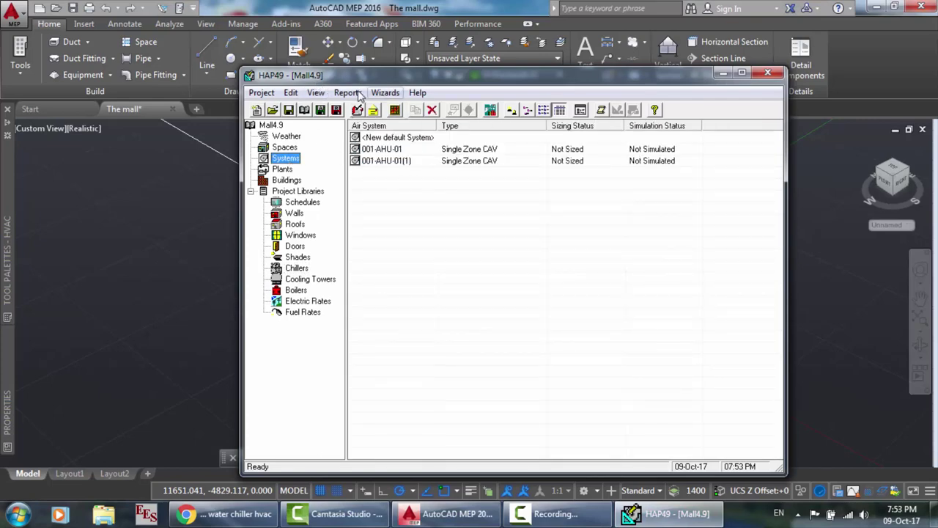
{"action": "left_click", "coordinate": [438, 508]}
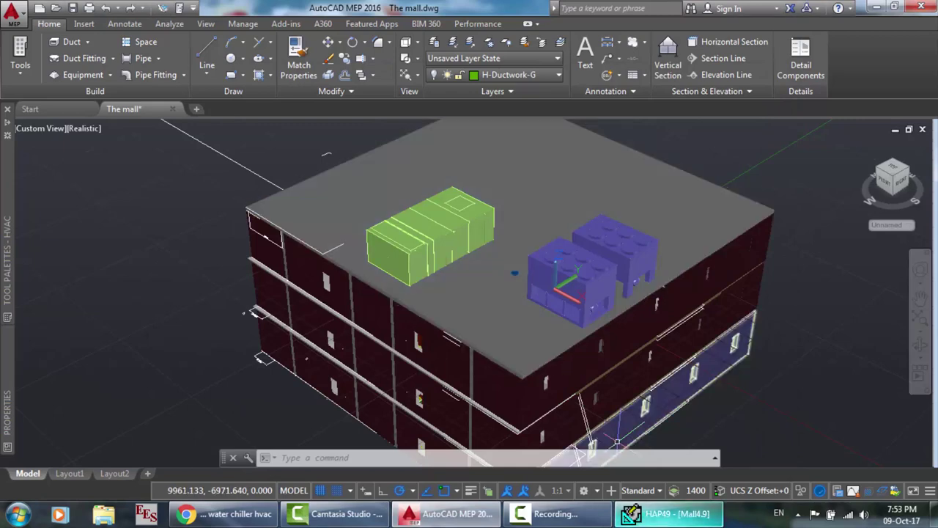
{"action": "left_click", "coordinate": [666, 513]}
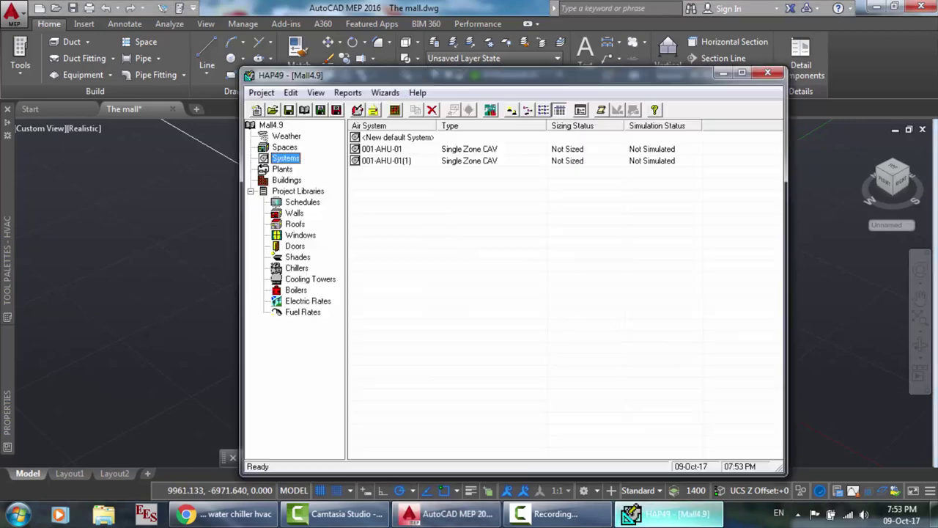
{"action": "left_click", "coordinate": [390, 151]}
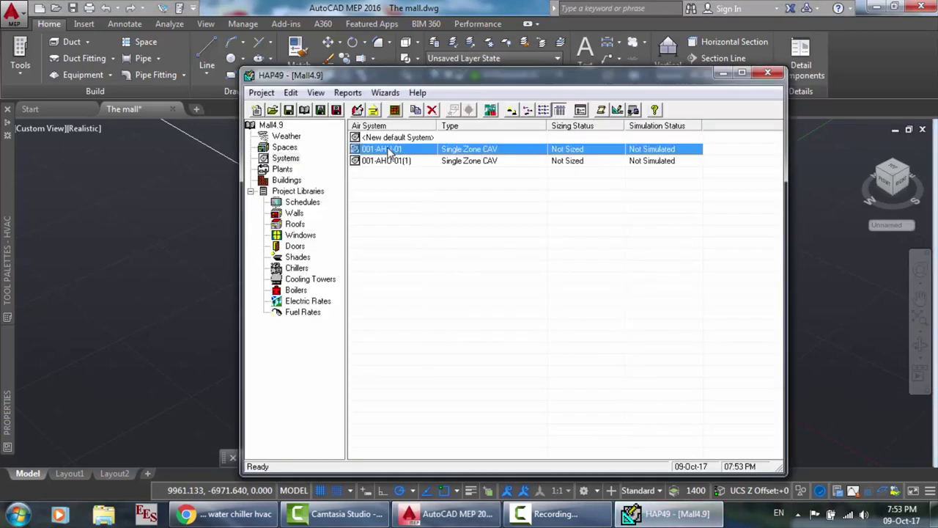
Step: Review the Chiller plant's type and the air systems assigned to it, leaving its properties unchanged
{"action": "left_click", "coordinate": [282, 170]}
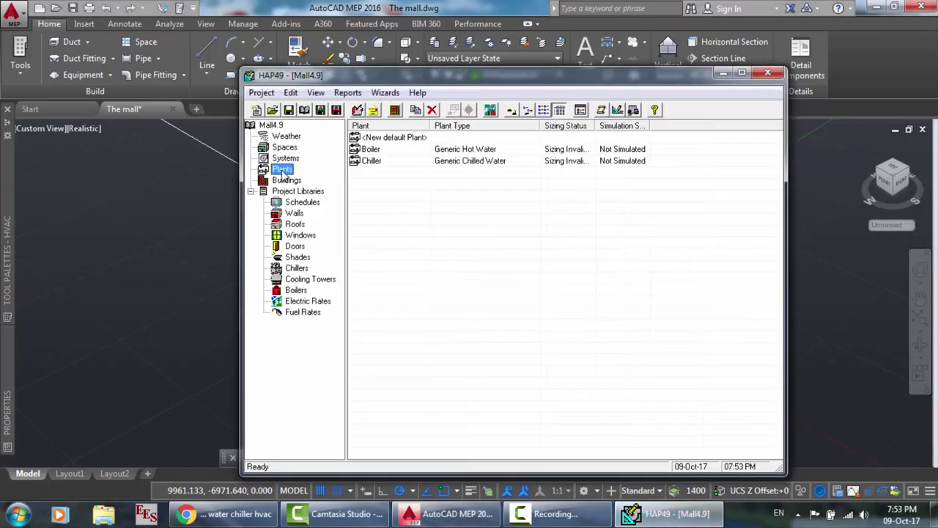
{"action": "left_click", "coordinate": [371, 161]}
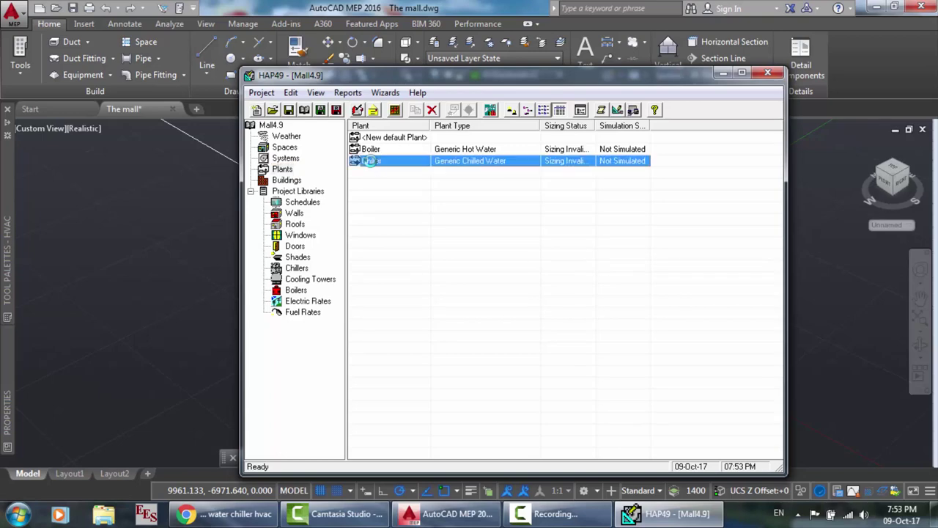
{"action": "double_click", "coordinate": [371, 161]}
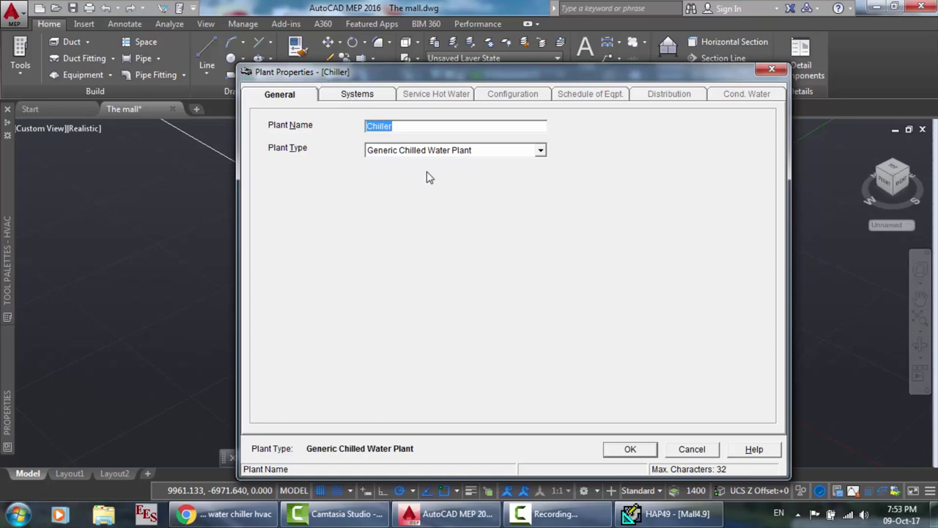
{"action": "left_click", "coordinate": [357, 96]}
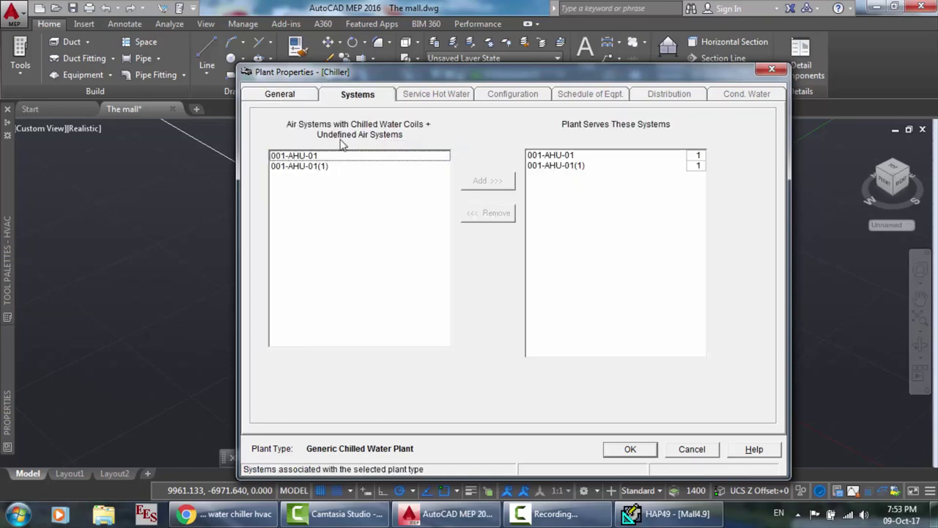
{"action": "left_click", "coordinate": [700, 450]}
Step: Preview the Chiller plant's design reports with the Cooling Plant Sizing Summary and the July Hourly Load Profiles table included
{"action": "right_click", "coordinate": [455, 165]}
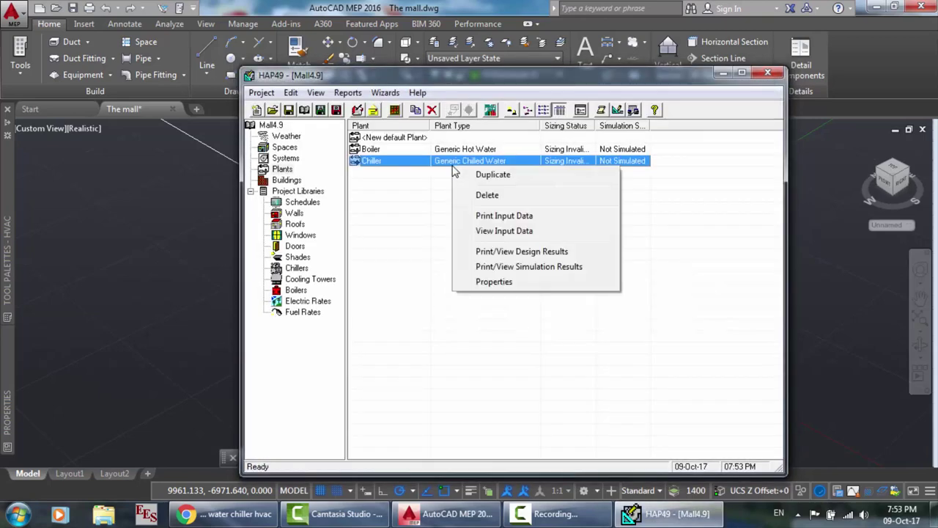
{"action": "left_click", "coordinate": [504, 250]}
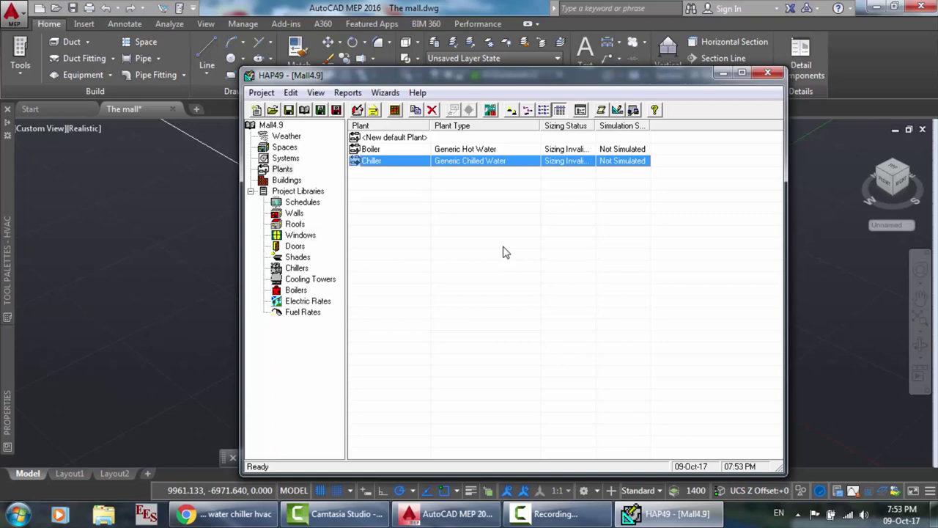
{"action": "left_click", "coordinate": [437, 206]}
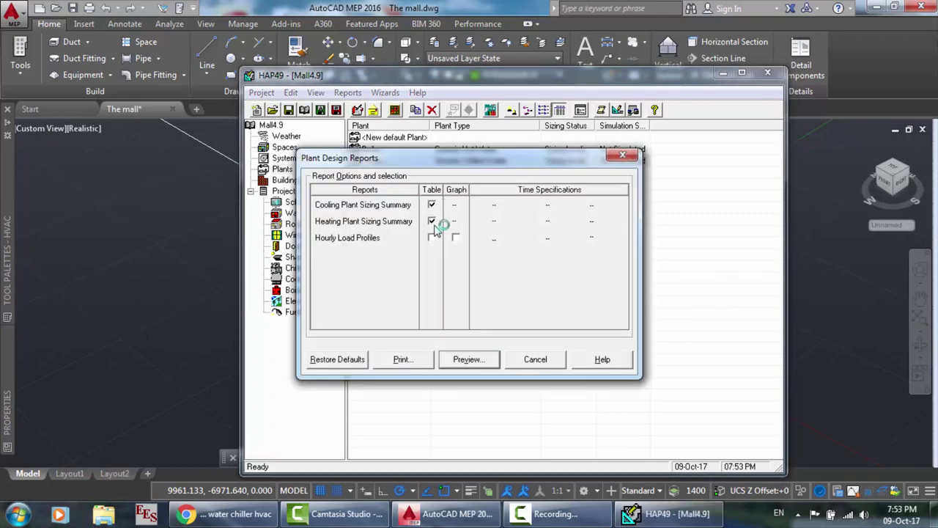
{"action": "left_click", "coordinate": [432, 238]}
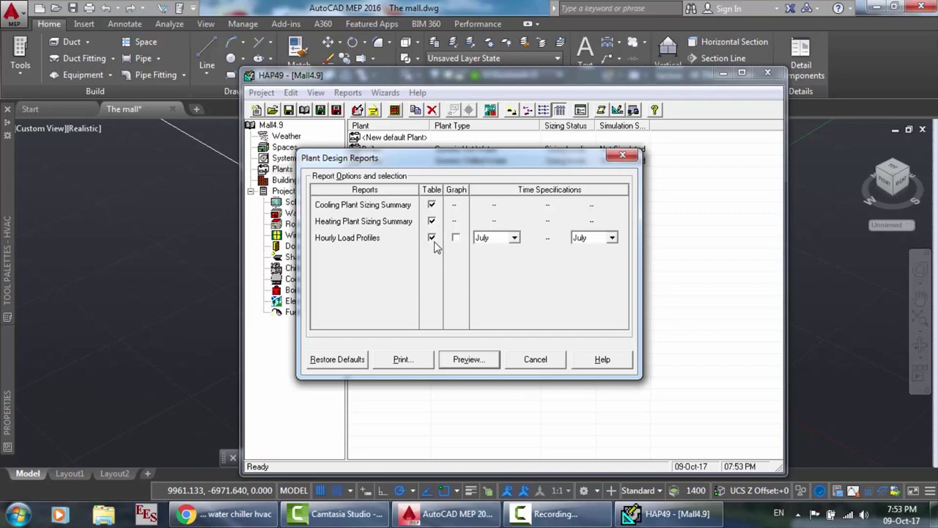
{"action": "left_click", "coordinate": [465, 365]}
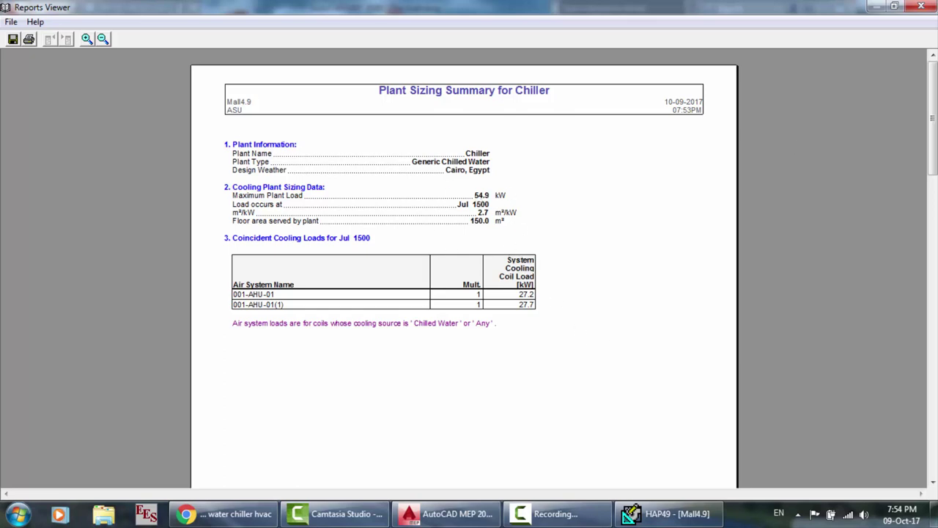
Step: Close the plant sizing report and list the chillers in the project libraries
{"action": "left_click", "coordinate": [920, 7]}
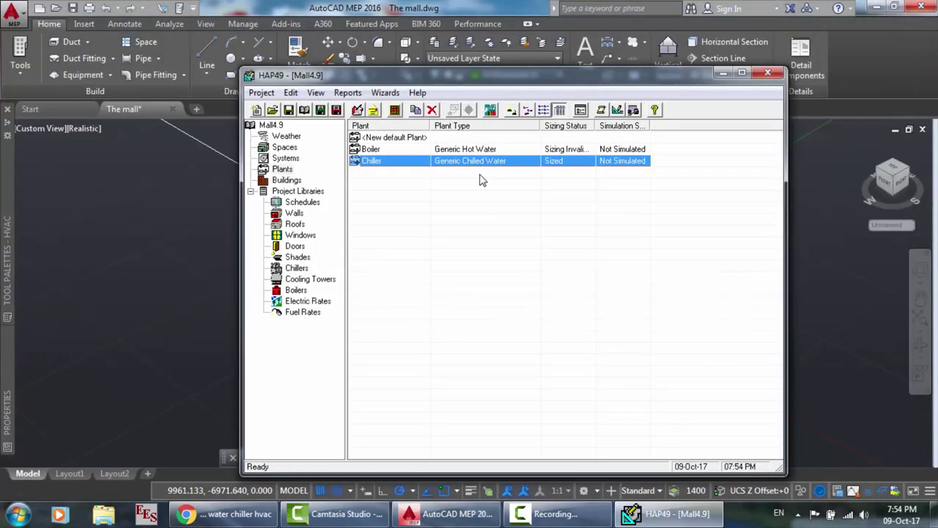
{"action": "left_click", "coordinate": [297, 259]}
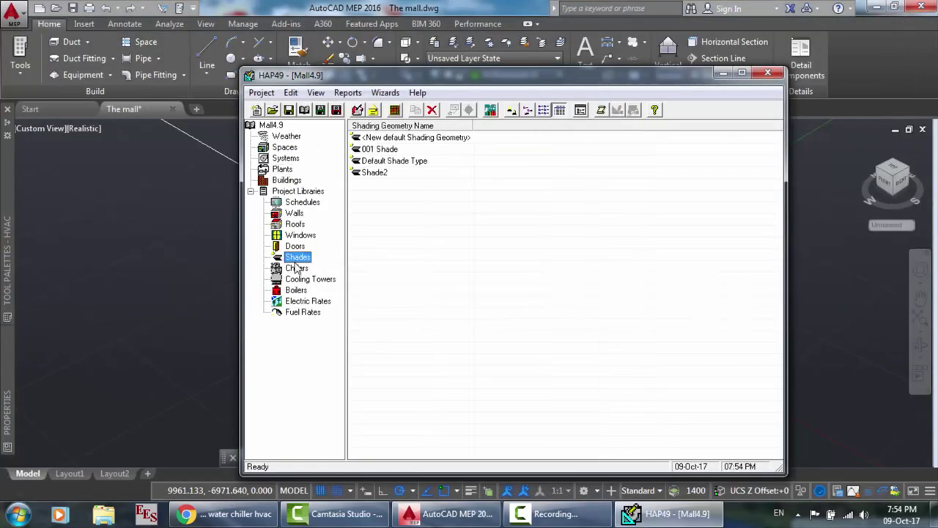
{"action": "left_click", "coordinate": [296, 269]}
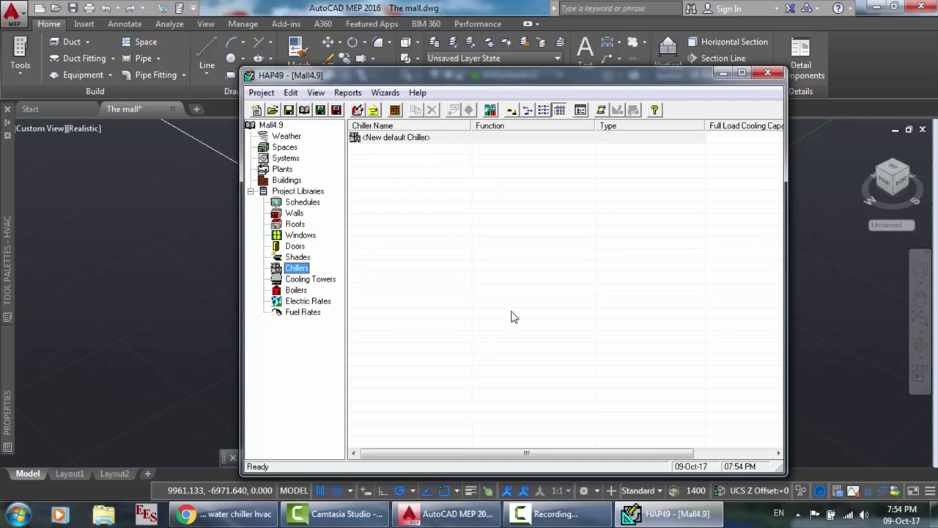
Step: Switch to the AutoCAD MEP model of the mall and inspect the two chillers on the roof
{"action": "left_click", "coordinate": [481, 513]}
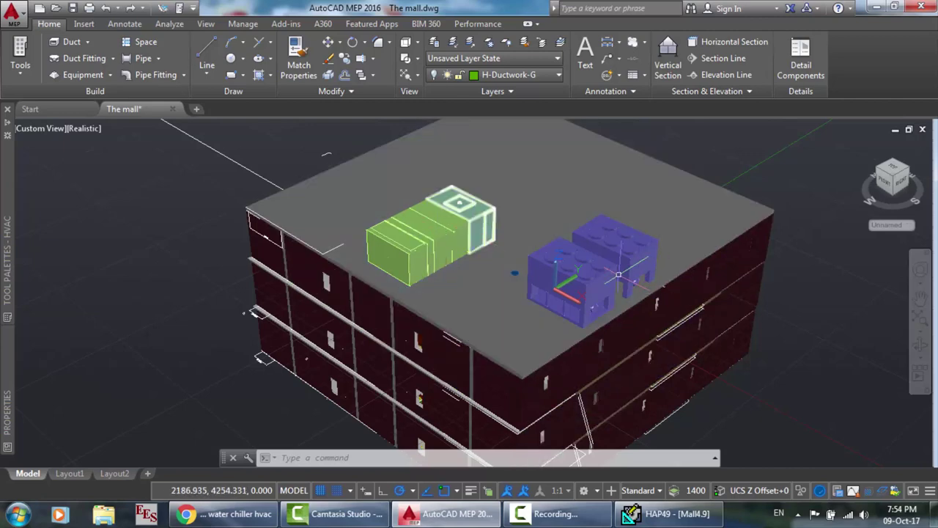
{"action": "mouse_move", "coordinate": [622, 261]}
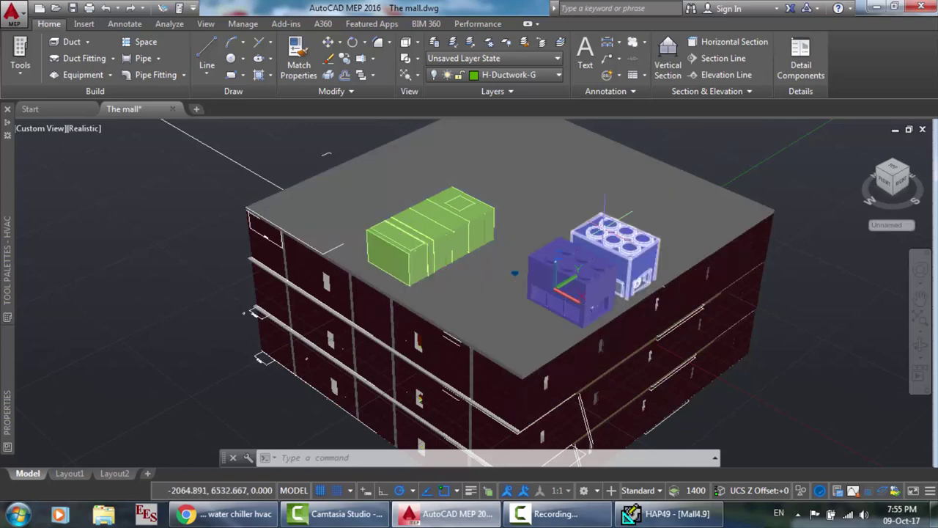
{"action": "left_click", "coordinate": [569, 279]}
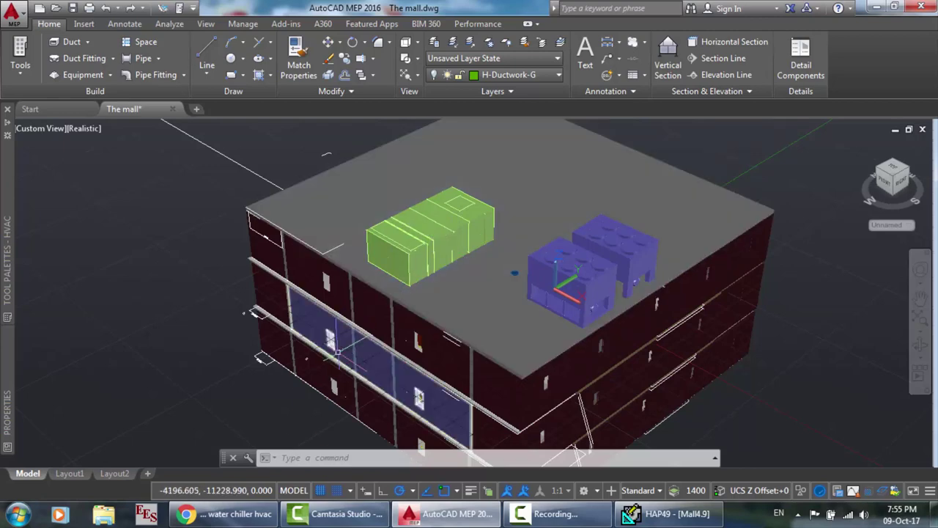
Step: Switch to the browser's water chiller image results and examine the typical chilled water system diagram and the absorption versus electric chiller picture
{"action": "left_click", "coordinate": [227, 514]}
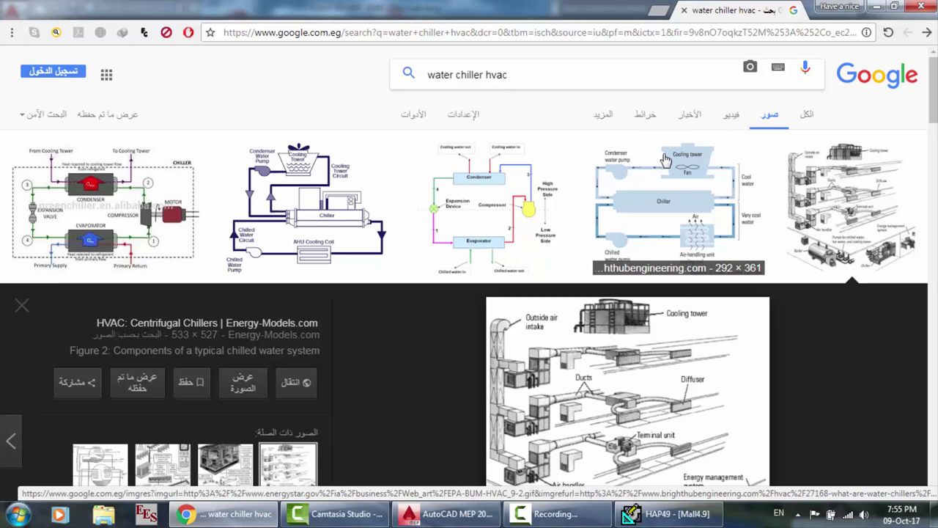
{"action": "scroll", "coordinate": [447, 181], "scroll_direction": "down", "scroll_amount": 3}
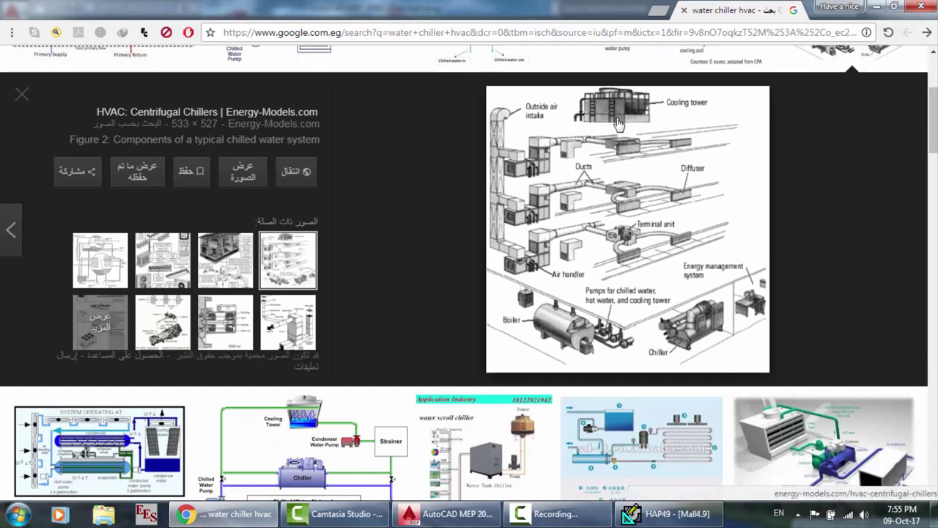
{"action": "scroll", "coordinate": [623, 129], "scroll_direction": "down", "scroll_amount": 2}
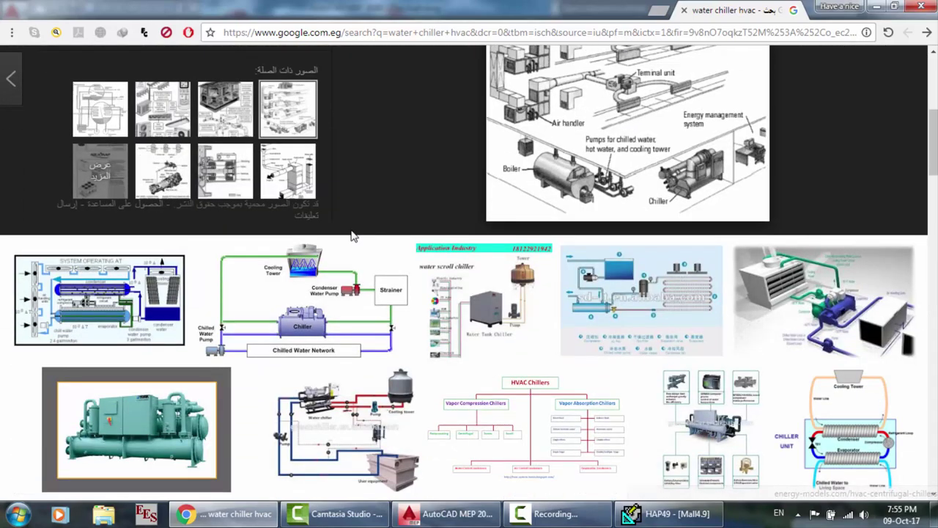
{"action": "scroll", "coordinate": [353, 237], "scroll_direction": "down", "scroll_amount": 2}
{"action": "scroll", "coordinate": [269, 156], "scroll_direction": "down", "scroll_amount": 7}
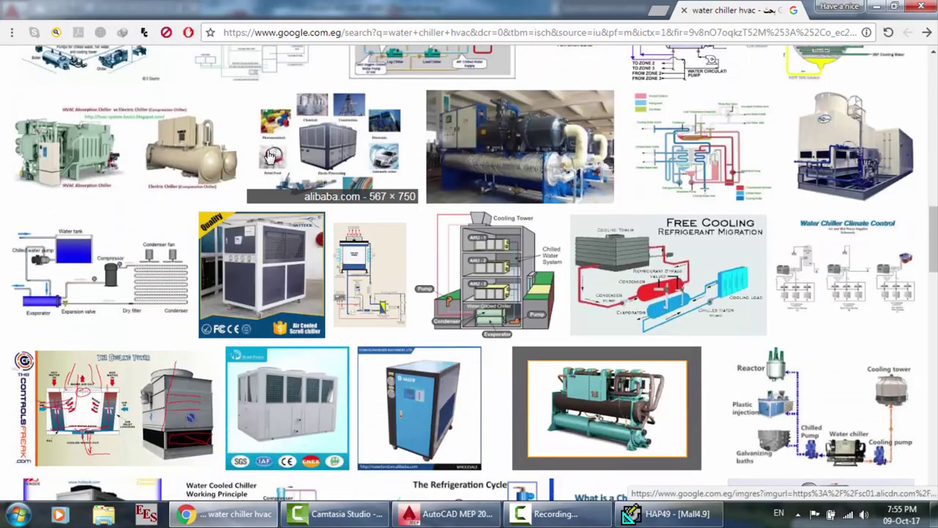
{"action": "left_click", "coordinate": [106, 139]}
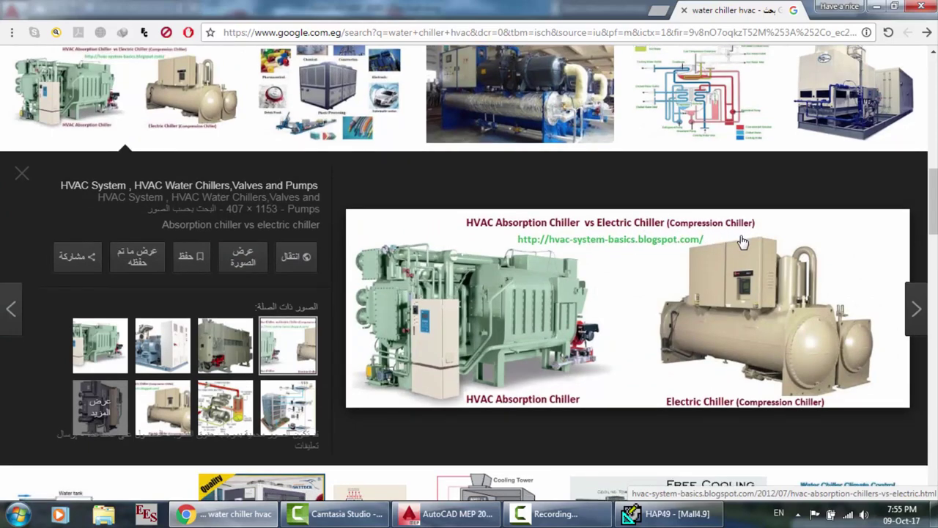
Step: Browse further water chiller images for air-cooled and water-cooled units and enlarge the Water-Cooled Chiller Systems picture
{"action": "scroll", "coordinate": [499, 257], "scroll_direction": "down", "scroll_amount": 2}
{"action": "scroll", "coordinate": [499, 257], "scroll_direction": "down", "scroll_amount": 8}
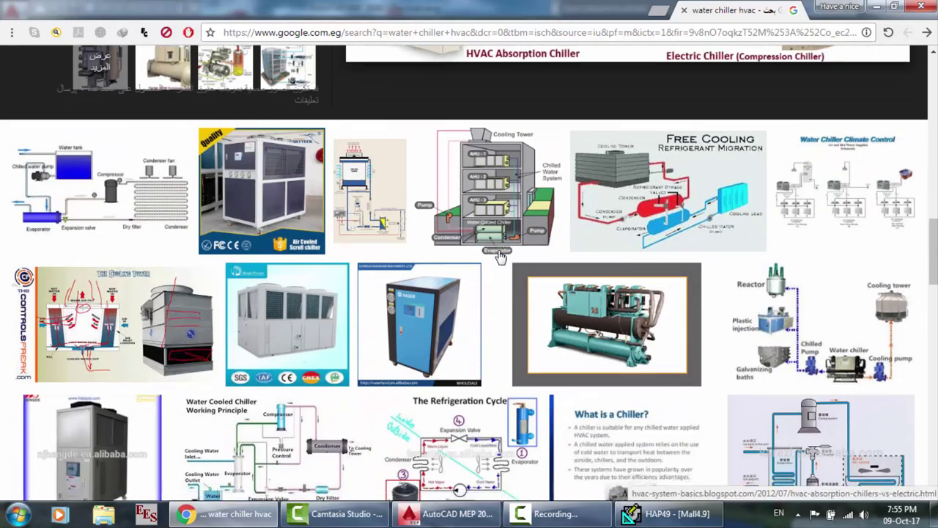
{"action": "scroll", "coordinate": [498, 256], "scroll_direction": "down", "scroll_amount": 5}
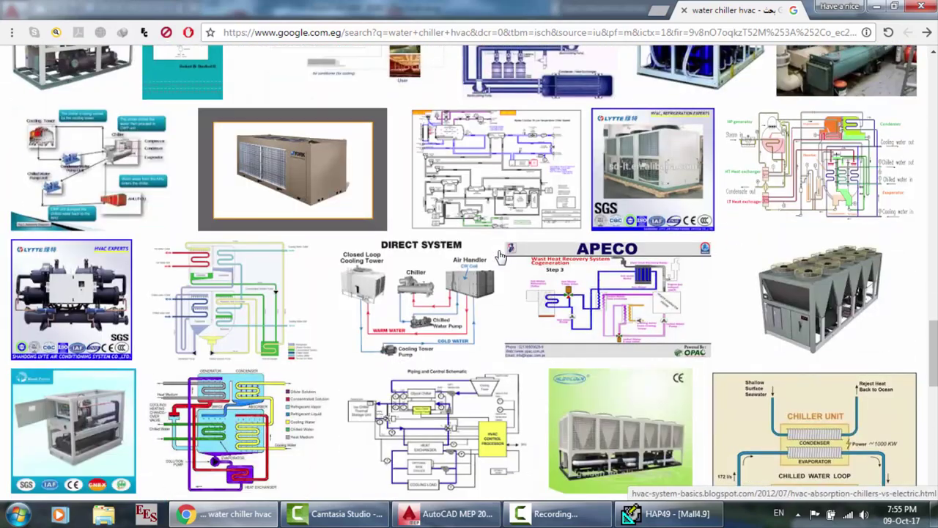
{"action": "scroll", "coordinate": [506, 403], "scroll_direction": "down", "scroll_amount": 4}
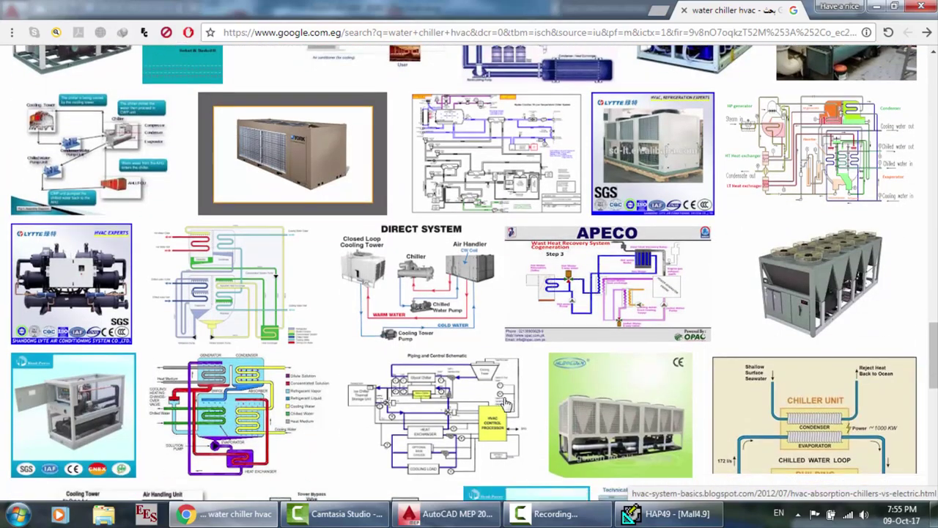
{"action": "scroll", "coordinate": [506, 404], "scroll_direction": "down", "scroll_amount": 4}
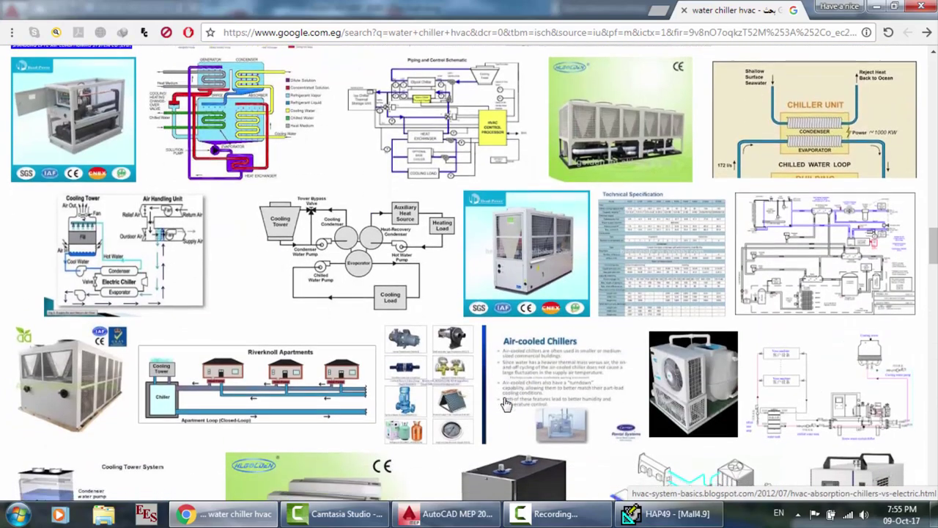
{"action": "scroll", "coordinate": [506, 402], "scroll_direction": "down", "scroll_amount": 1}
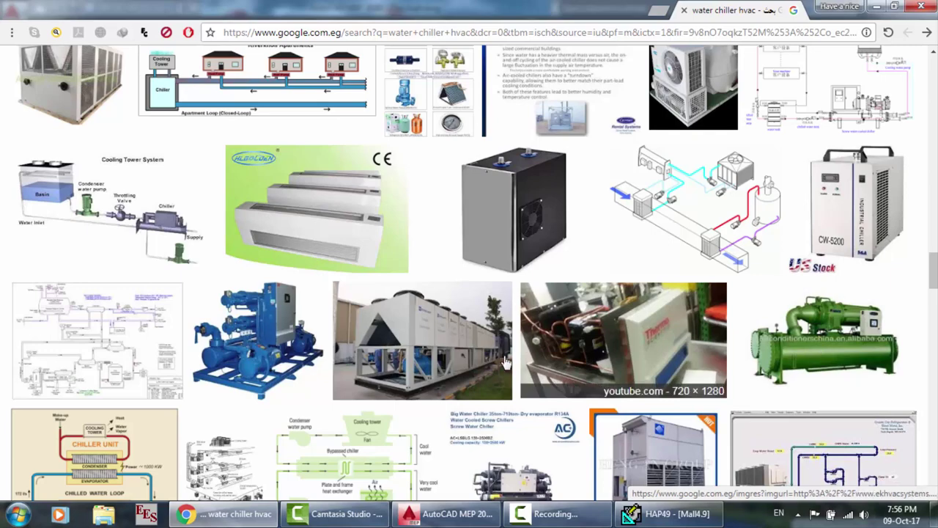
{"action": "scroll", "coordinate": [505, 361], "scroll_direction": "down", "scroll_amount": 2}
{"action": "scroll", "coordinate": [504, 361], "scroll_direction": "down", "scroll_amount": 3}
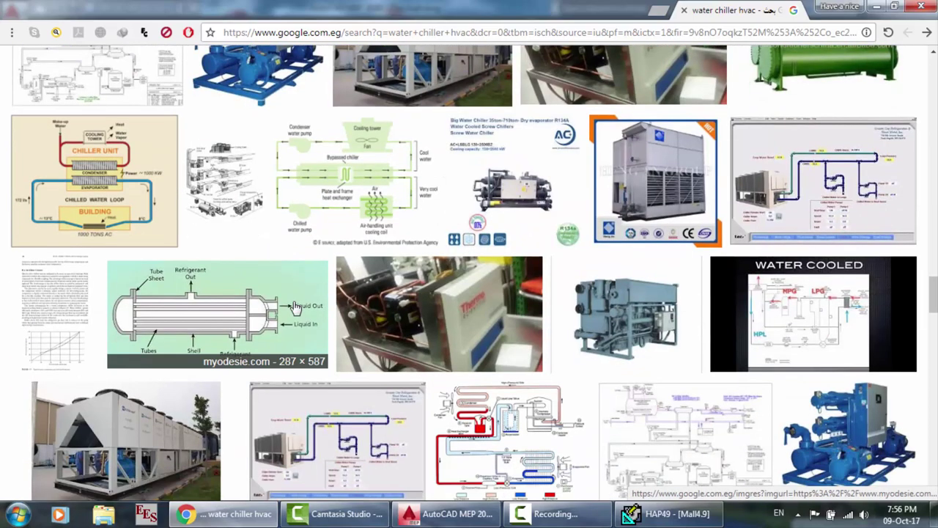
{"action": "scroll", "coordinate": [293, 306], "scroll_direction": "down", "scroll_amount": 3}
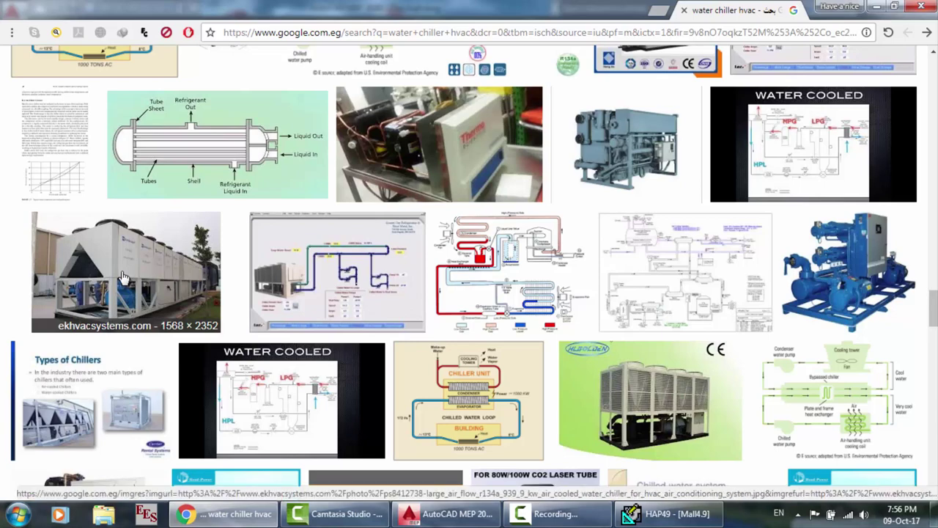
{"action": "scroll", "coordinate": [414, 304], "scroll_direction": "down", "scroll_amount": 2}
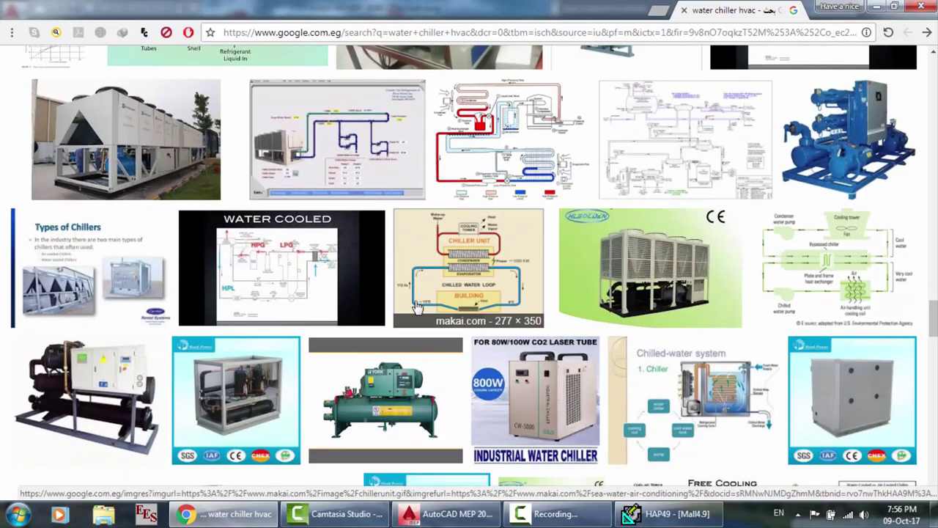
{"action": "scroll", "coordinate": [417, 307], "scroll_direction": "down", "scroll_amount": 1}
{"action": "scroll", "coordinate": [416, 307], "scroll_direction": "down", "scroll_amount": 6}
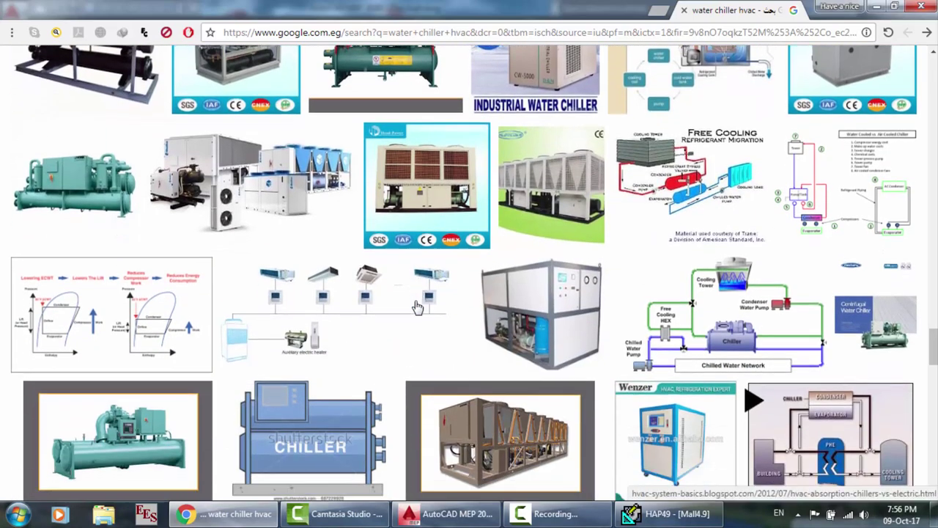
{"action": "scroll", "coordinate": [539, 377], "scroll_direction": "down", "scroll_amount": 3}
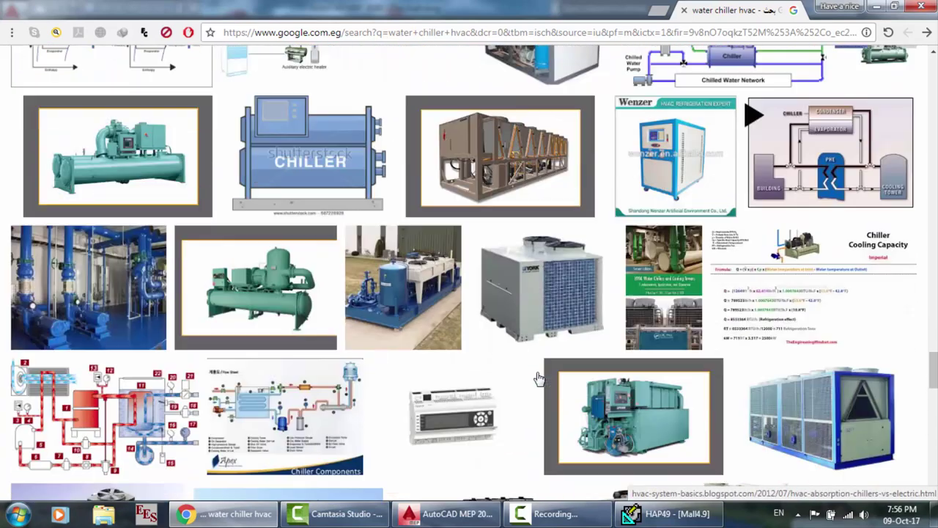
{"action": "left_click", "coordinate": [90, 272]}
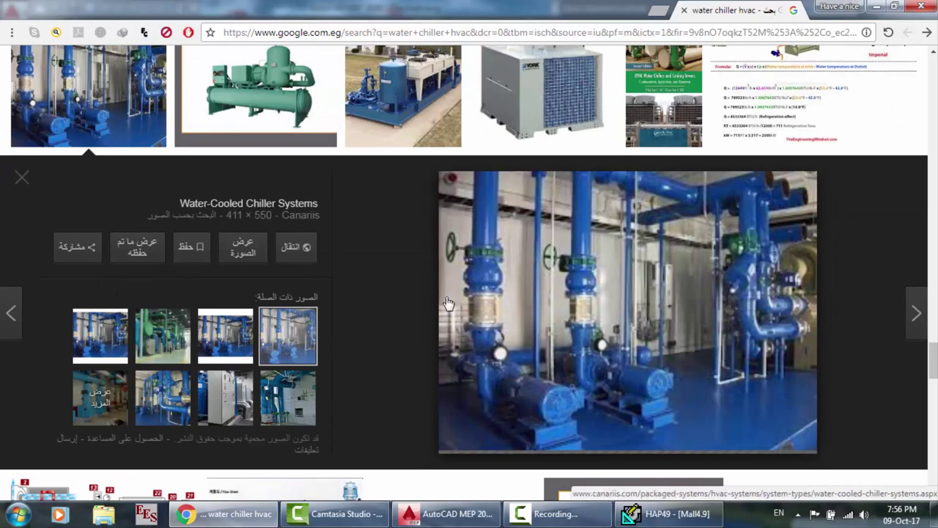
{"action": "scroll", "coordinate": [449, 303], "scroll_direction": "down", "scroll_amount": 4}
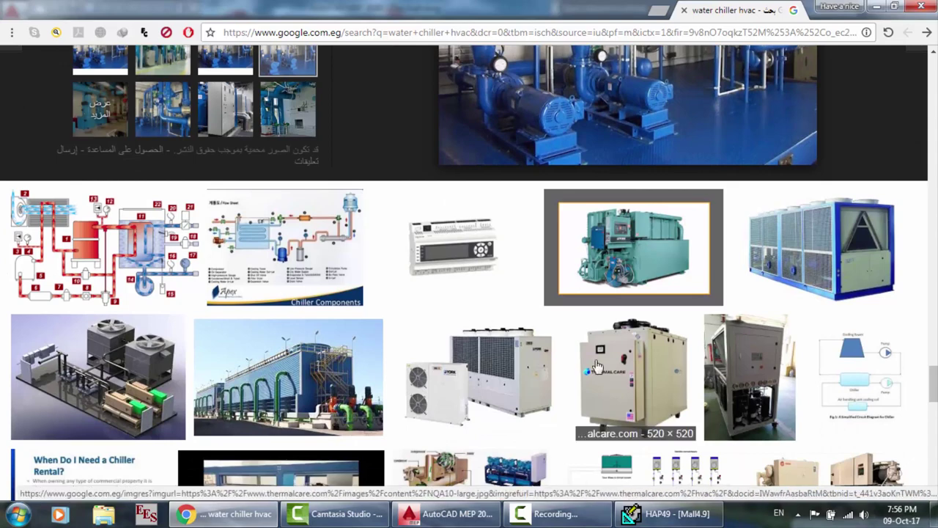
Step: Return to Hourly Analysis Program, start a new default chiller and minimize the browser and AutoCAD windows behind its properties
{"action": "left_click", "coordinate": [663, 513]}
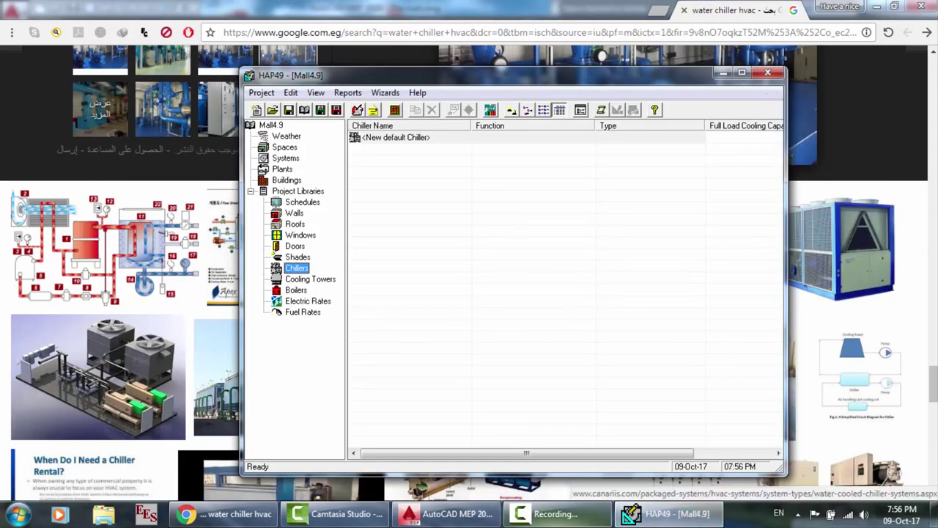
{"action": "left_click", "coordinate": [819, 513]}
{"action": "left_click", "coordinate": [872, 453]}
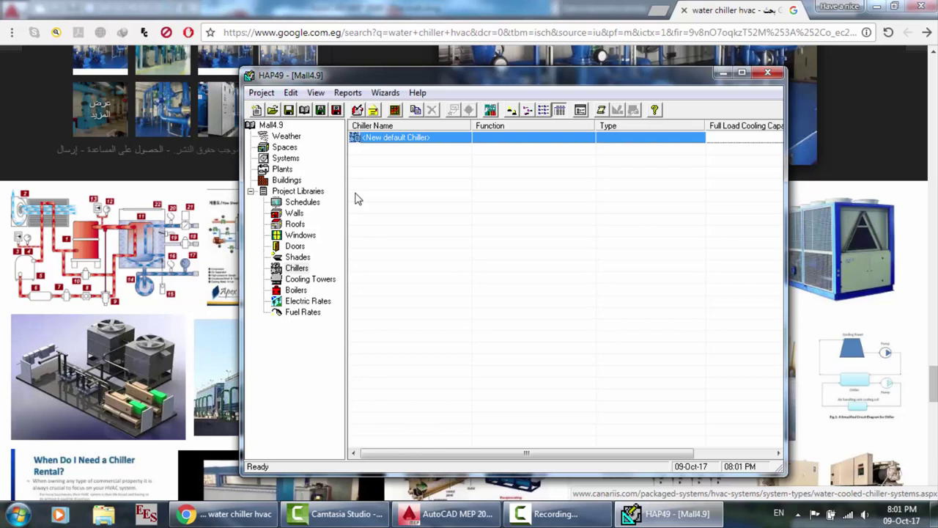
{"action": "double_click", "coordinate": [432, 138]}
{"action": "left_click", "coordinate": [876, 6]}
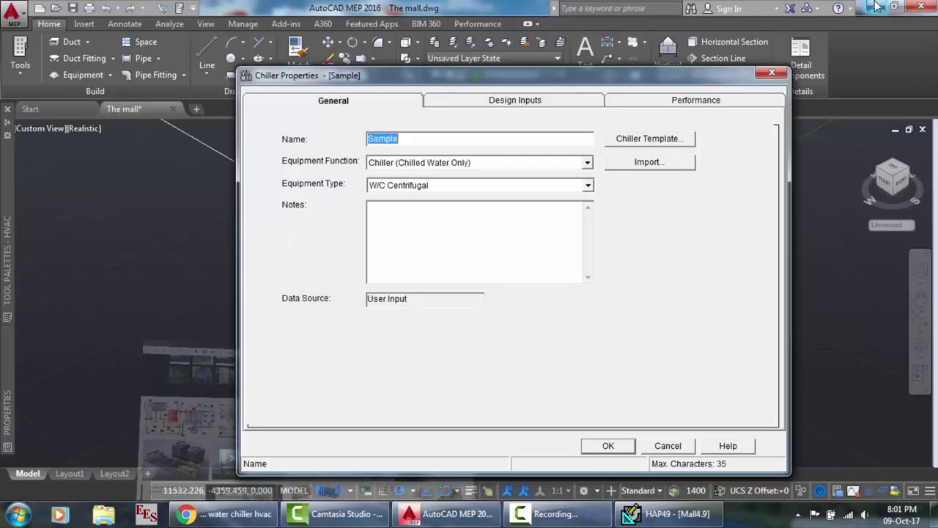
{"action": "left_click", "coordinate": [876, 7]}
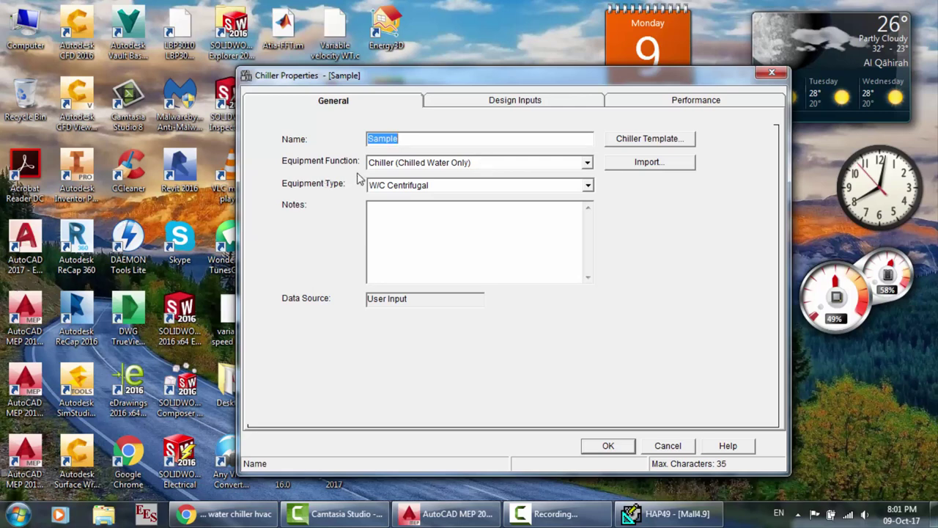
Step: Read the help topics on chiller Equipment Function and Equipment Type, dismissing the Windows color scheme prompt by keeping the current scheme permanently
{"action": "left_click", "coordinate": [587, 168]}
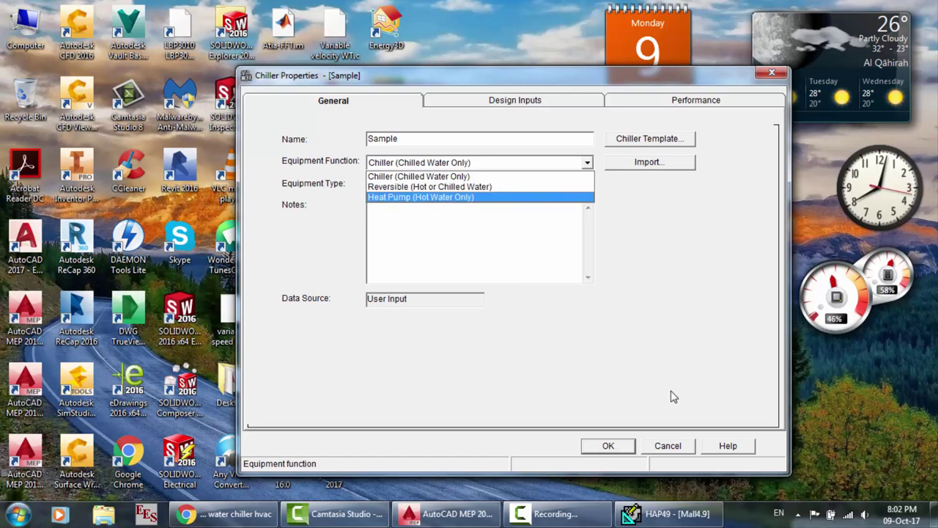
{"action": "key", "text": "F1"}
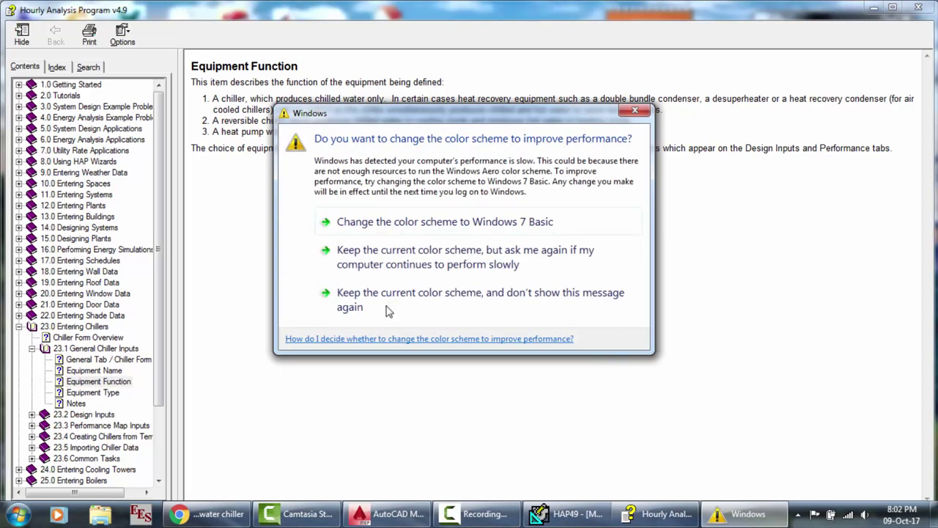
{"action": "left_click", "coordinate": [338, 311]}
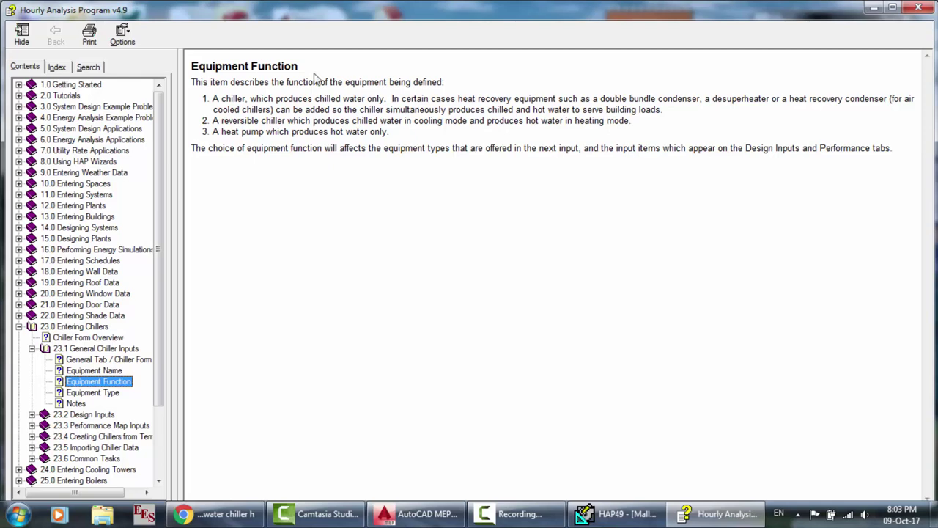
{"action": "left_click", "coordinate": [82, 394]}
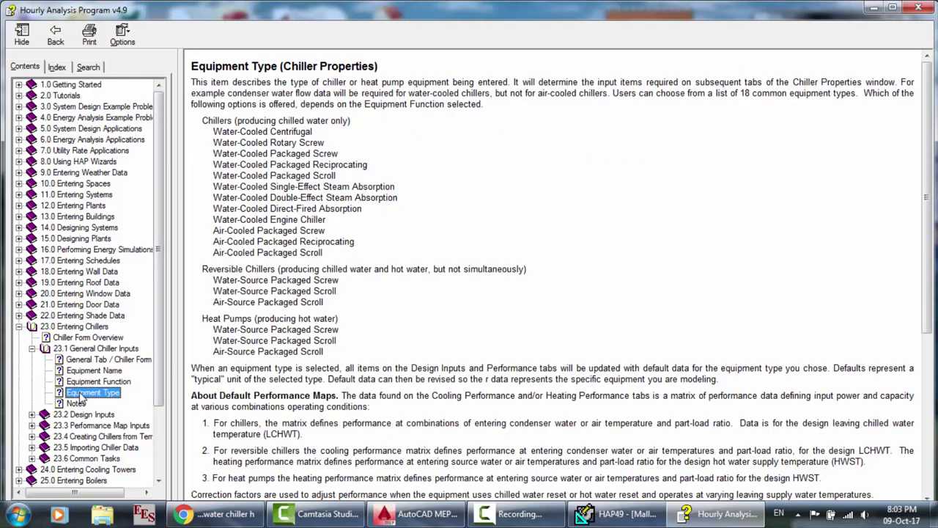
Step: Return to the chiller properties, review the heat pump equipment types, set Equipment Function to Chiller (Chilled Water Only) and list its equipment types
{"action": "key", "text": "alt+Tab"}
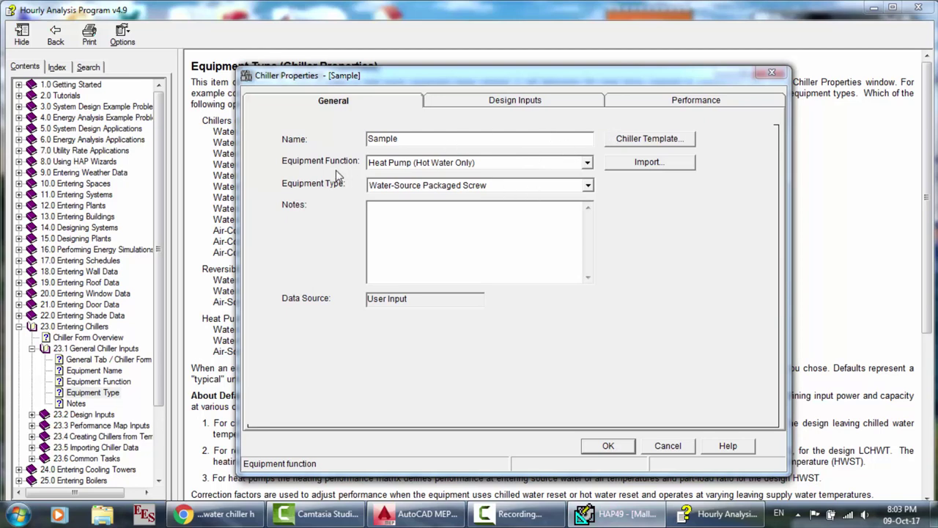
{"action": "left_click", "coordinate": [588, 186]}
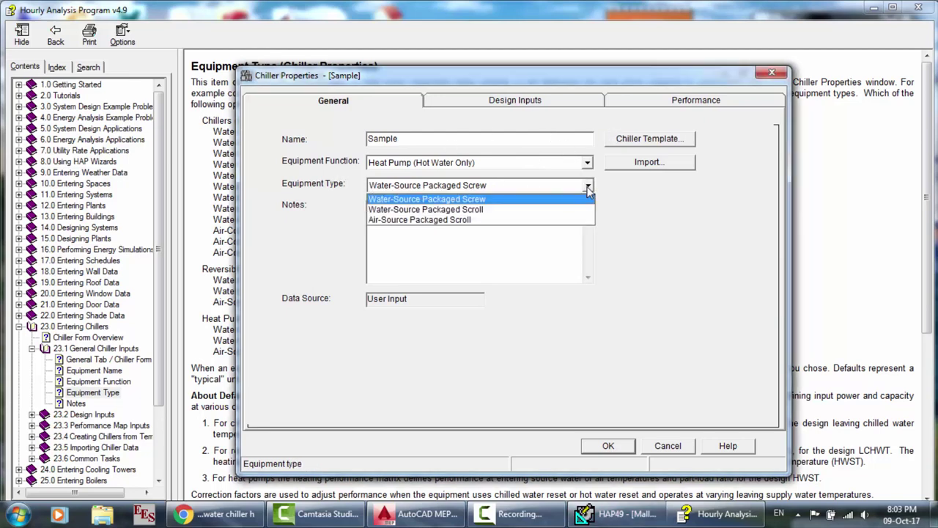
{"action": "left_click", "coordinate": [588, 188]}
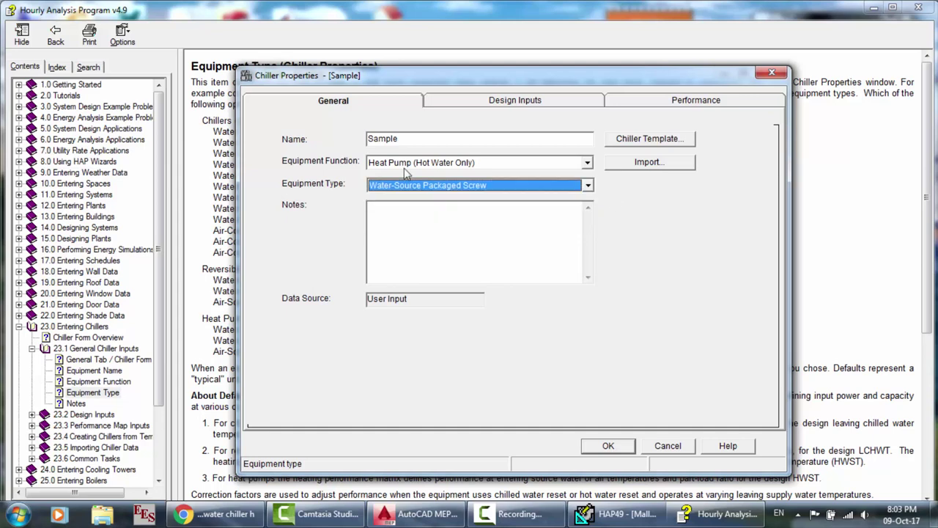
{"action": "left_click", "coordinate": [507, 162]}
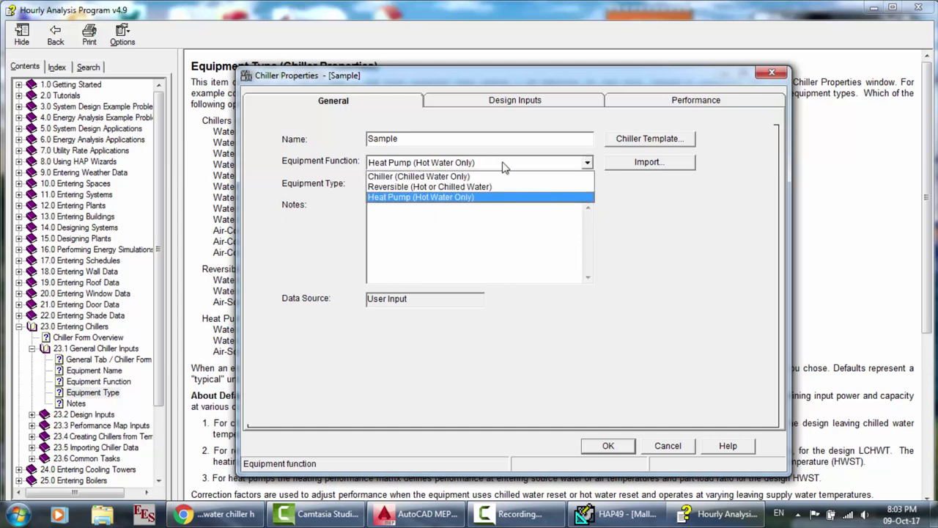
{"action": "left_click", "coordinate": [424, 176]}
{"action": "left_click", "coordinate": [460, 188]}
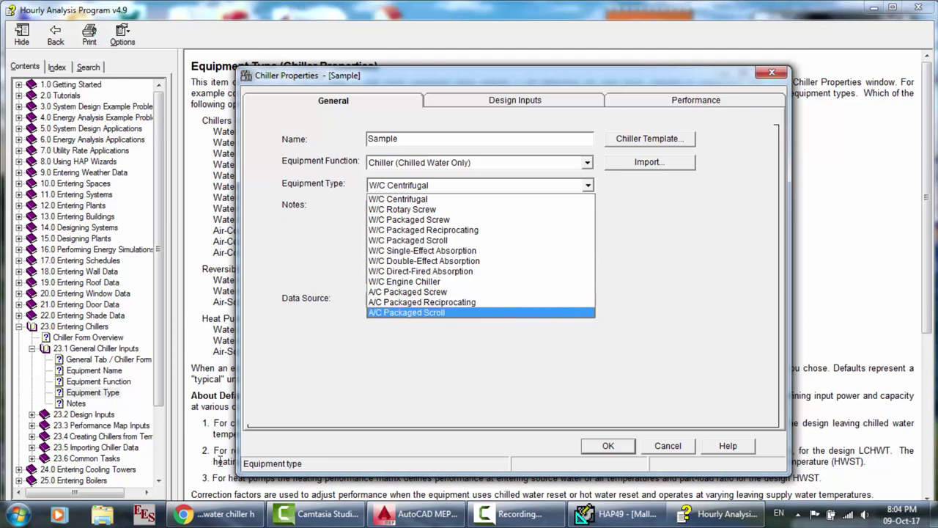
Step: Switch to the browser and look through the existing water chiller hvac image results
{"action": "left_click", "coordinate": [229, 507]}
{"action": "left_click", "coordinate": [230, 508]}
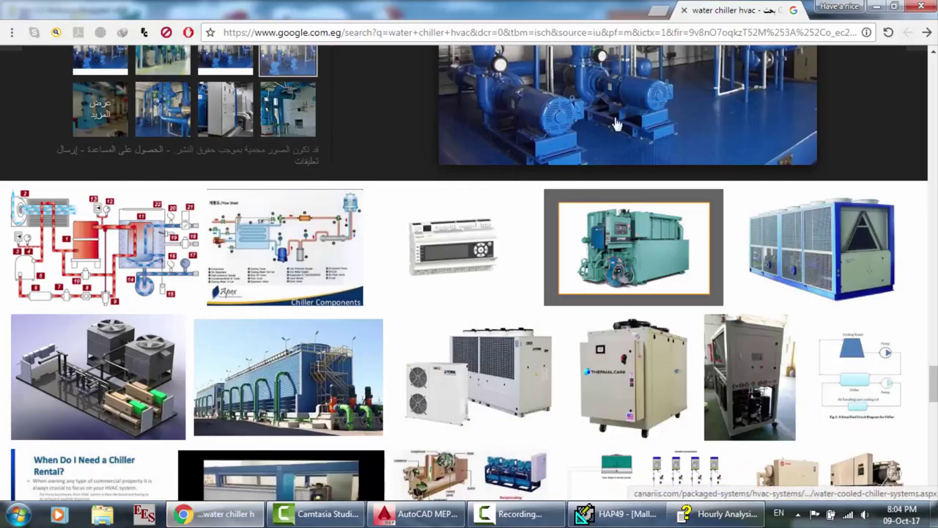
{"action": "scroll", "coordinate": [683, 326], "scroll_direction": "up", "scroll_amount": 3}
{"action": "scroll", "coordinate": [683, 325], "scroll_direction": "down", "scroll_amount": 15}
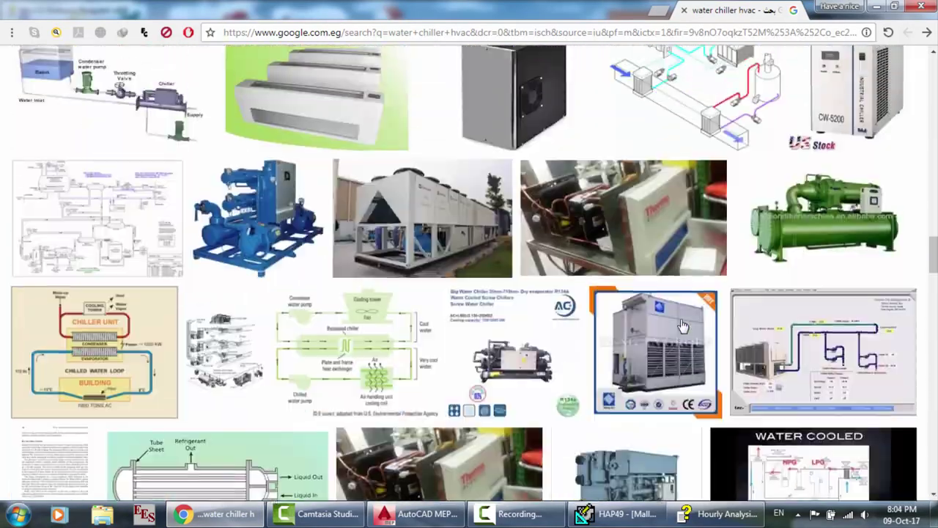
{"action": "scroll", "coordinate": [683, 326], "scroll_direction": "up", "scroll_amount": 15}
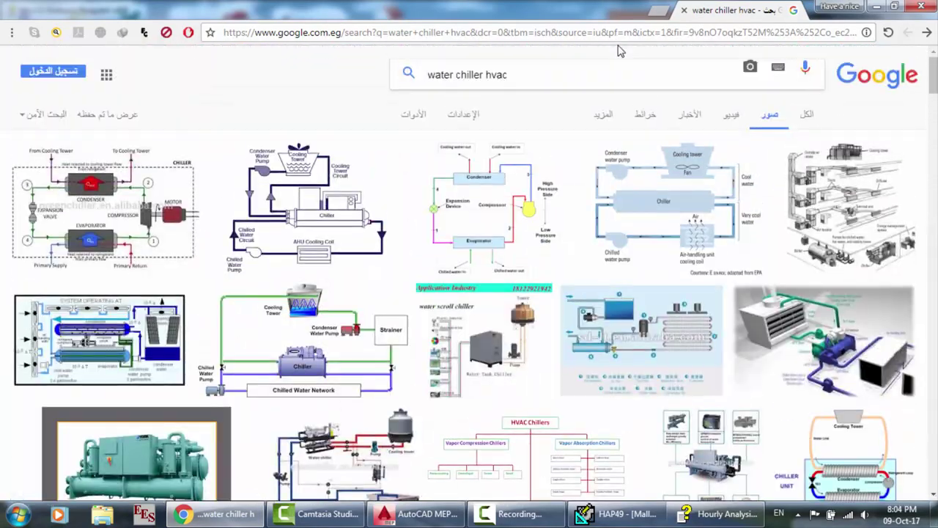
Step: Replace the image search query with "water cooled screw chiller" and run the search
{"action": "left_click_drag", "start_coordinate": [530, 73], "coordinate": [394, 64]}
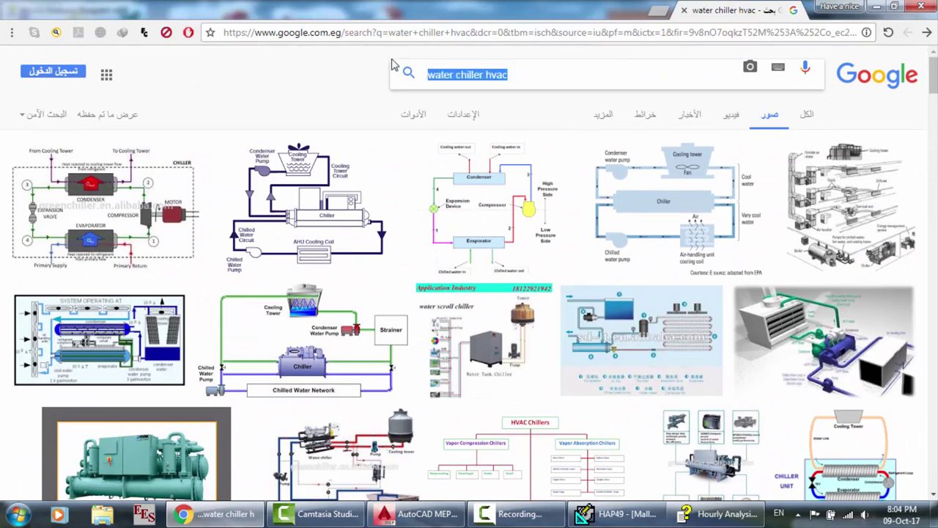
{"action": "left_click", "coordinate": [393, 64]}
{"action": "key", "text": "BackSpace"}
{"action": "key", "text": "BackSpace"}
{"action": "key", "text": "BackSpace"}
{"action": "key", "text": "BackSpace"}
{"action": "key", "text": "BackSpace"}
{"action": "key", "text": "BackSpace"}
{"action": "key", "text": "BackSpace"}
{"action": "key", "text": "BackSpace"}
{"action": "key", "text": "BackSpace"}
{"action": "key", "text": "BackSpace"}
{"action": "key", "text": "BackSpace"}
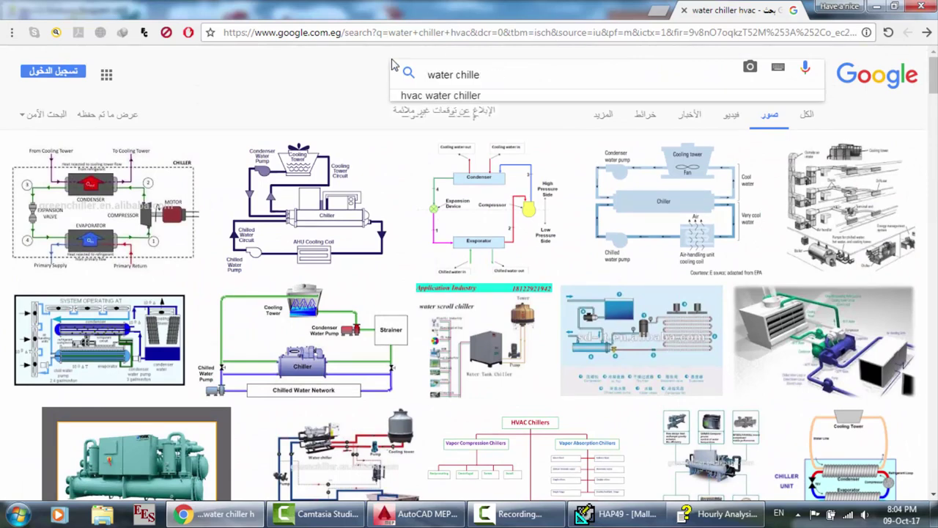
{"action": "type", "text": "cooled"}
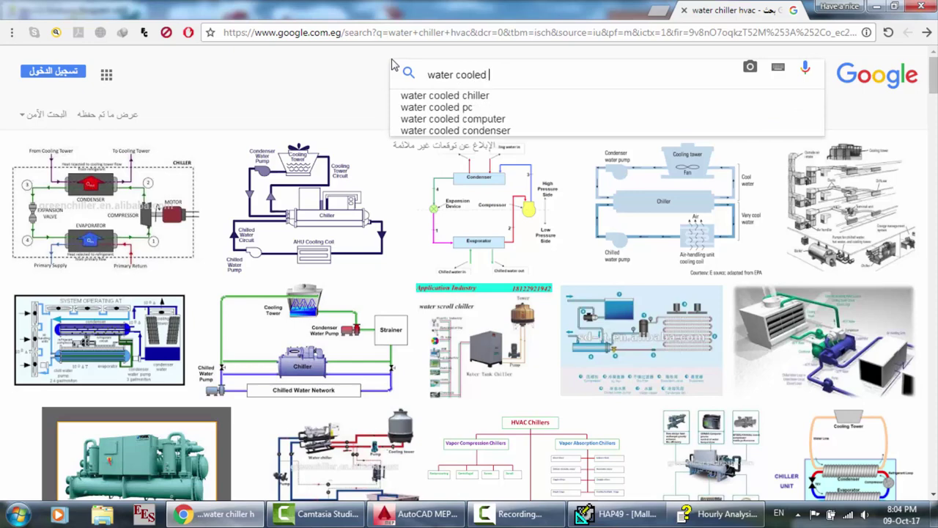
{"action": "type", "text": " screw"}
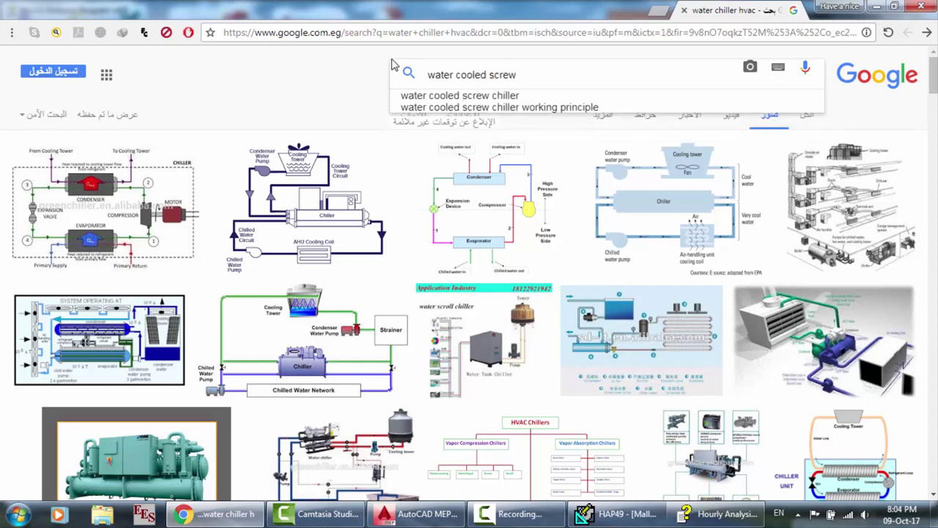
{"action": "type", "text": " chiller"}
{"action": "key", "text": "Return"}
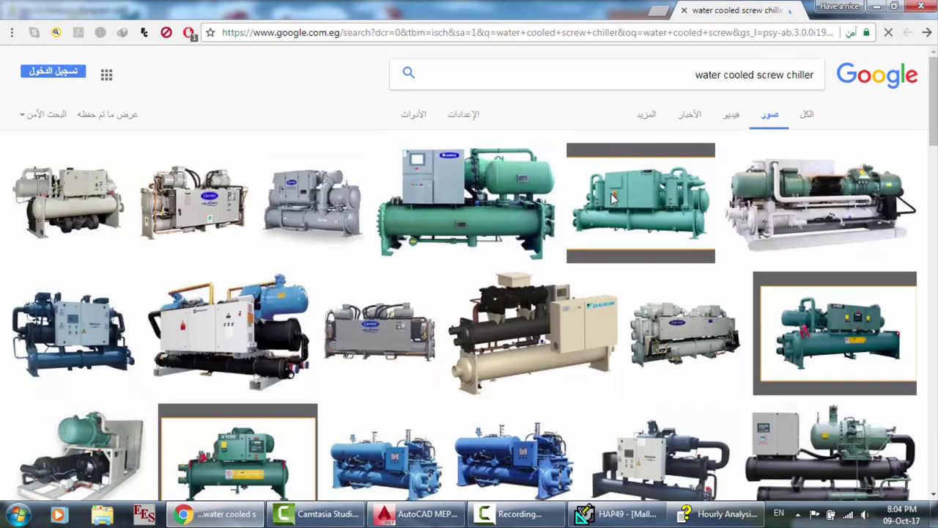
Step: Examine the water cooled screw chiller pictures in the image results
{"action": "scroll", "coordinate": [390, 233], "scroll_direction": "down", "scroll_amount": 4}
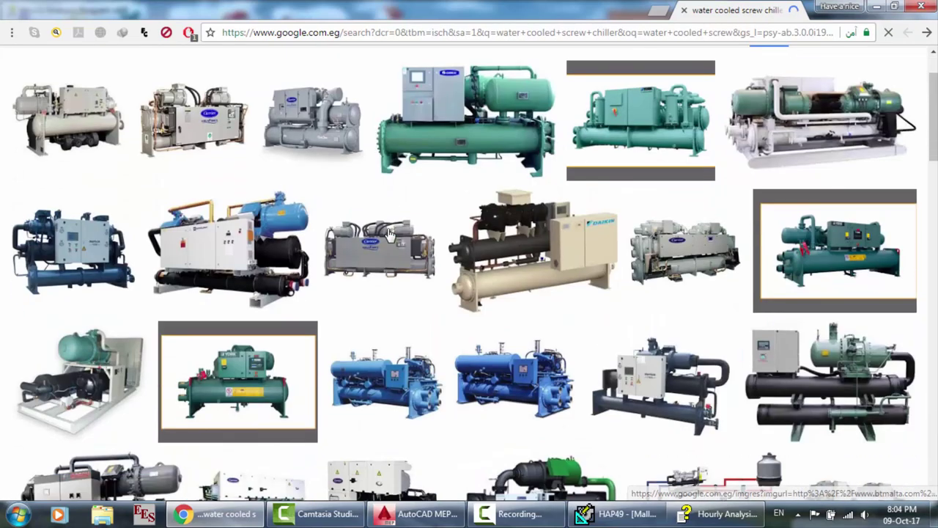
{"action": "scroll", "coordinate": [389, 233], "scroll_direction": "down", "scroll_amount": 2}
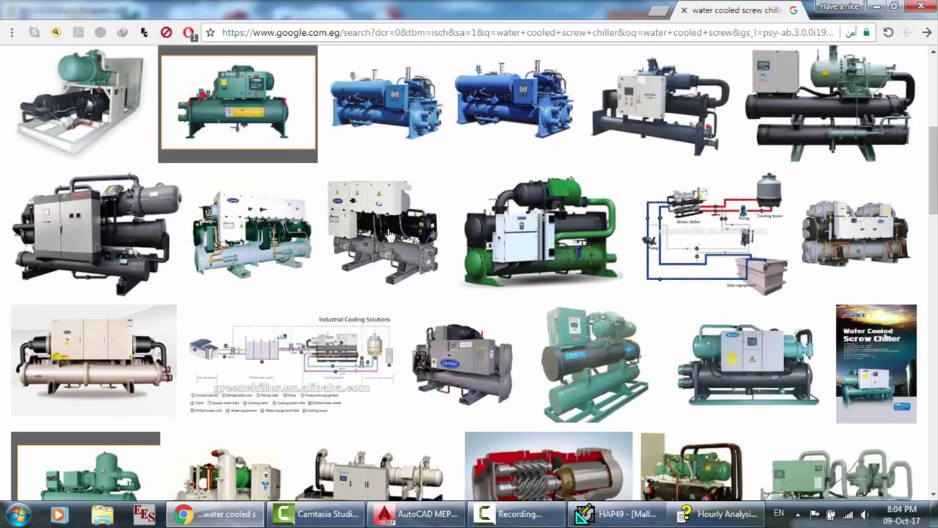
{"action": "scroll", "coordinate": [389, 233], "scroll_direction": "down", "scroll_amount": 3}
{"action": "scroll", "coordinate": [390, 235], "scroll_direction": "up", "scroll_amount": 5}
{"action": "scroll", "coordinate": [390, 234], "scroll_direction": "up", "scroll_amount": 5}
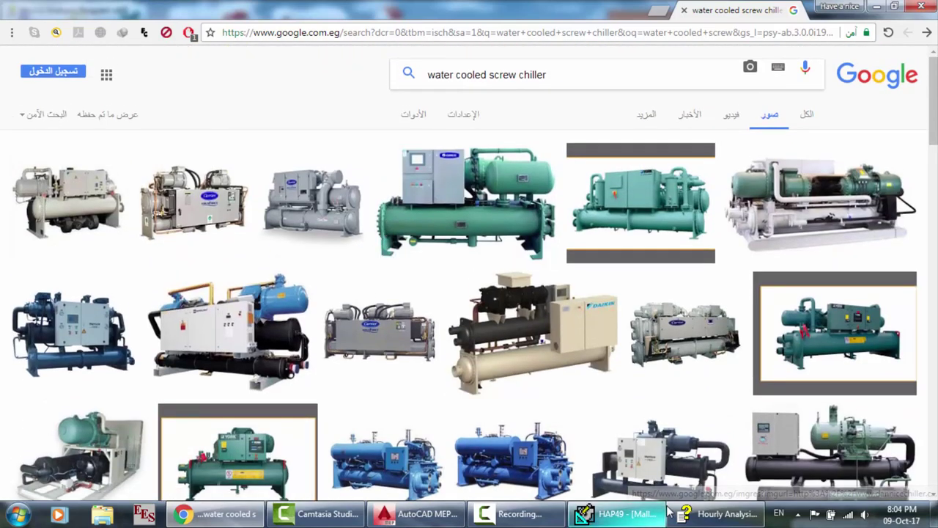
Step: Return to the Hourly Analysis Program chiller properties and review the Equipment Function options and the equipment types for Chiller (Chilled Water Only)
{"action": "mouse_move", "coordinate": [694, 522]}
{"action": "left_click", "coordinate": [740, 444]}
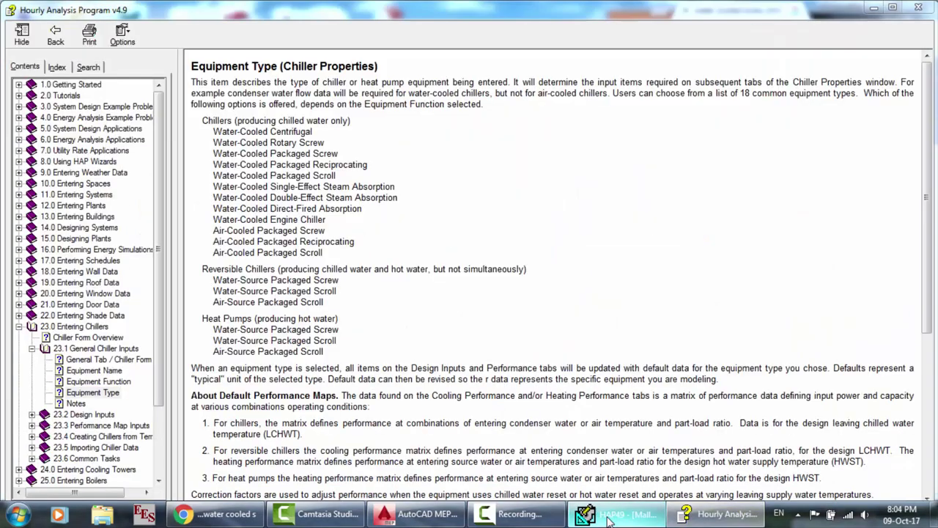
{"action": "left_click", "coordinate": [619, 514]}
{"action": "left_click", "coordinate": [452, 160]}
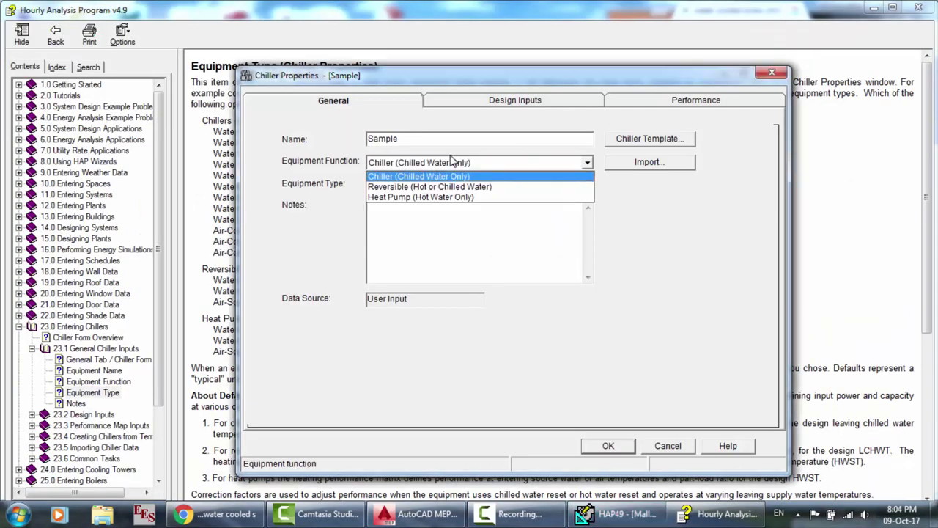
{"action": "left_click", "coordinate": [465, 176]}
{"action": "left_click", "coordinate": [470, 187]}
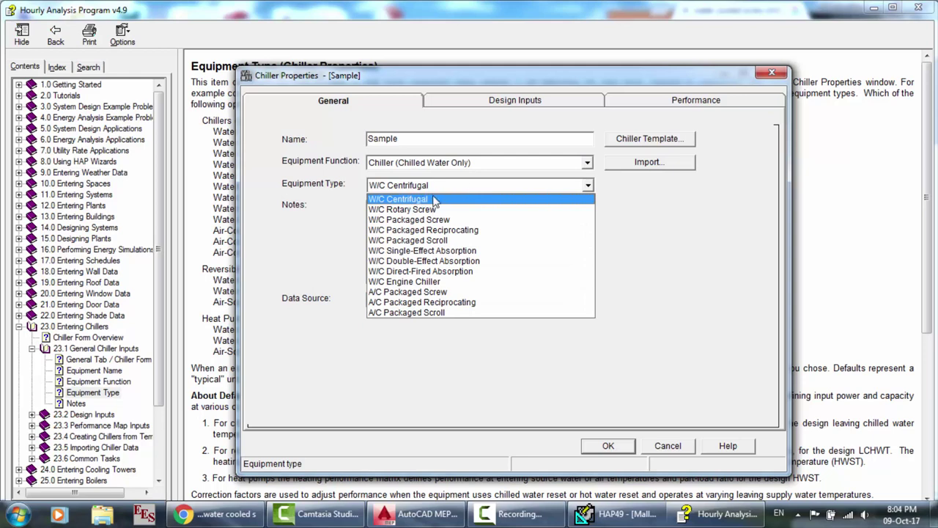
Step: Switch to the browser and search images for "water cooled centrifugal chiller"
{"action": "left_click", "coordinate": [214, 514]}
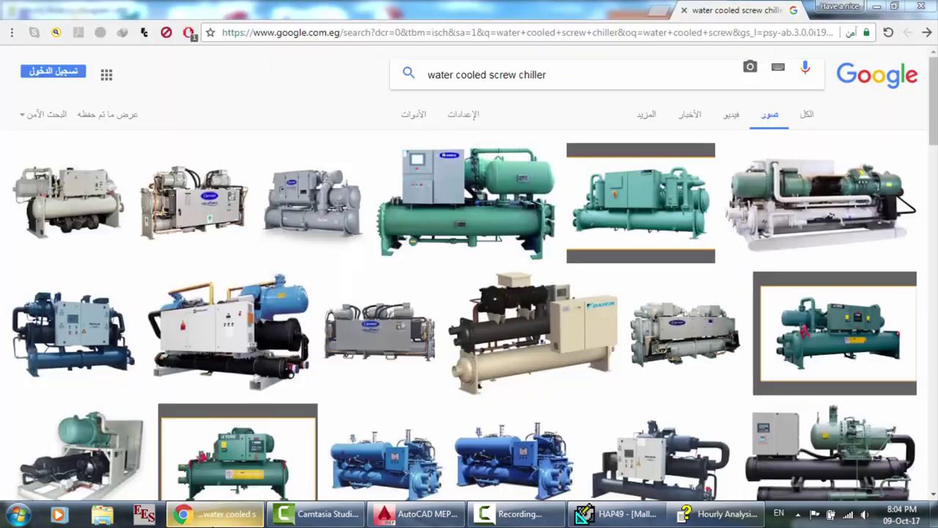
{"action": "left_click", "coordinate": [518, 74]}
{"action": "key", "text": "BackSpace"}
{"action": "key", "text": "BackSpace"}
{"action": "key", "text": "BackSpace"}
{"action": "key", "text": "BackSpace"}
{"action": "key", "text": "BackSpace"}
{"action": "type", "text": "c"}
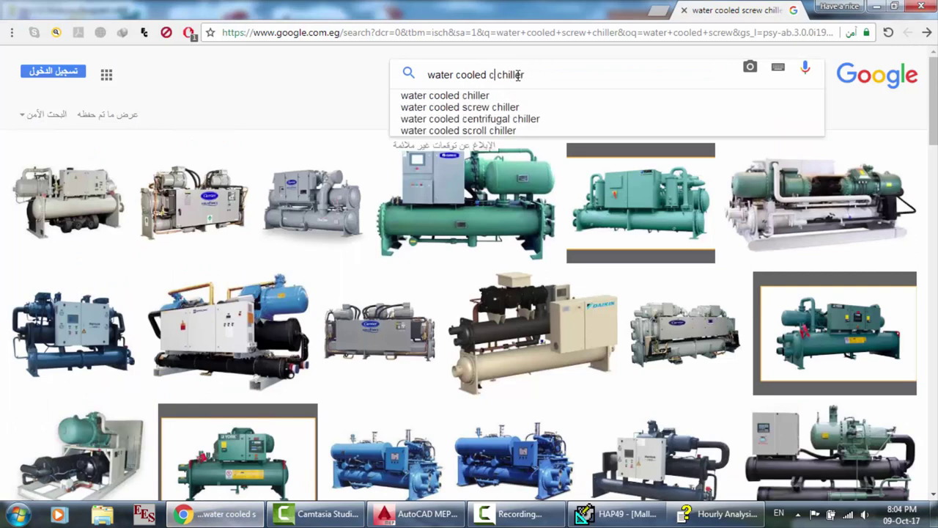
{"action": "type", "text": "entrifu"}
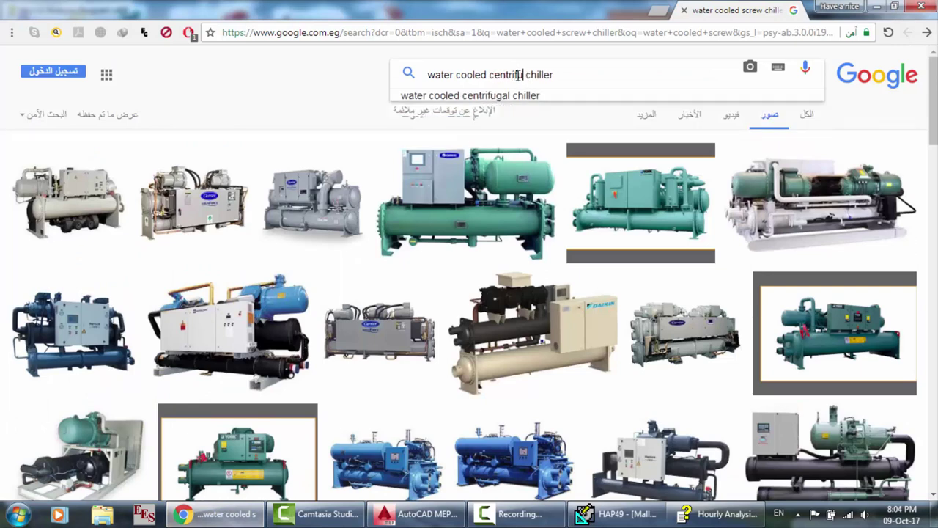
{"action": "type", "text": "gal"}
{"action": "key", "text": "Return"}
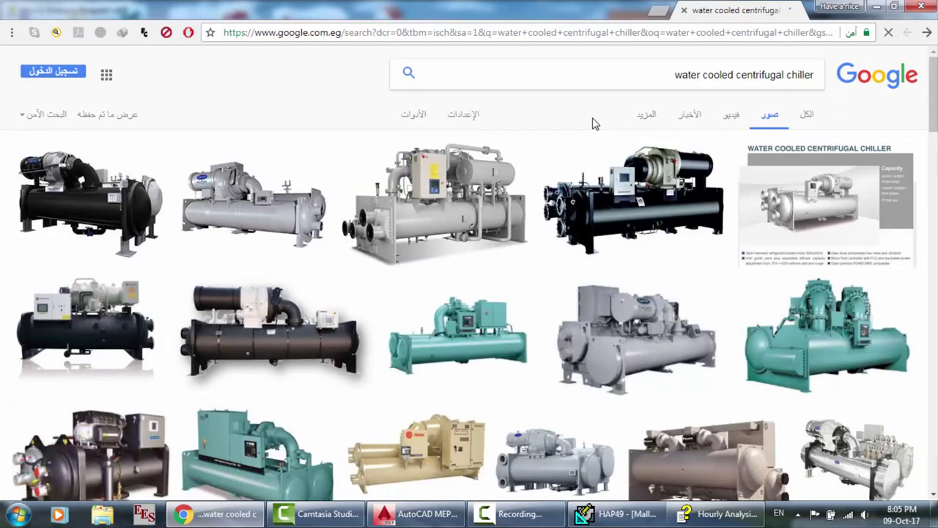
Step: Examine the water cooled centrifugal chiller pictures and diagrams in the image results
{"action": "scroll", "coordinate": [593, 122], "scroll_direction": "down", "scroll_amount": 3}
{"action": "scroll", "coordinate": [593, 121], "scroll_direction": "down", "scroll_amount": 1}
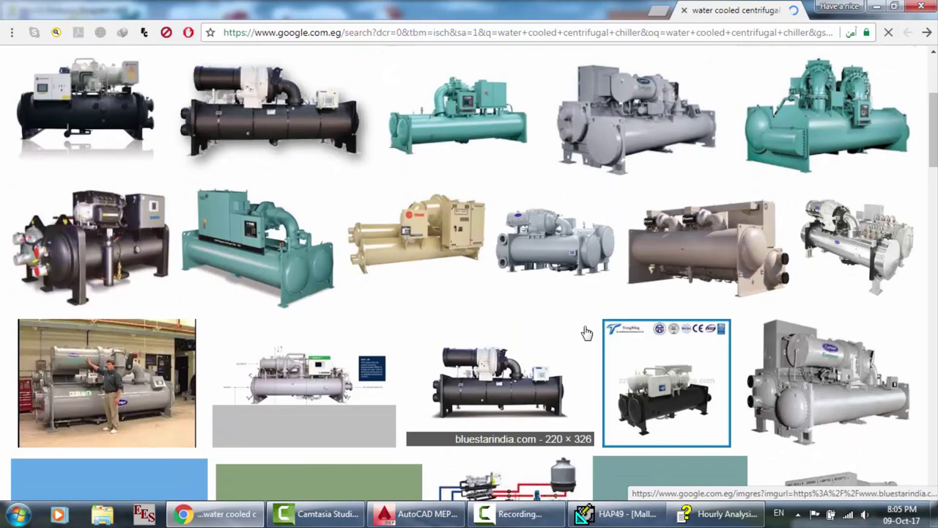
{"action": "scroll", "coordinate": [586, 331], "scroll_direction": "down", "scroll_amount": 3}
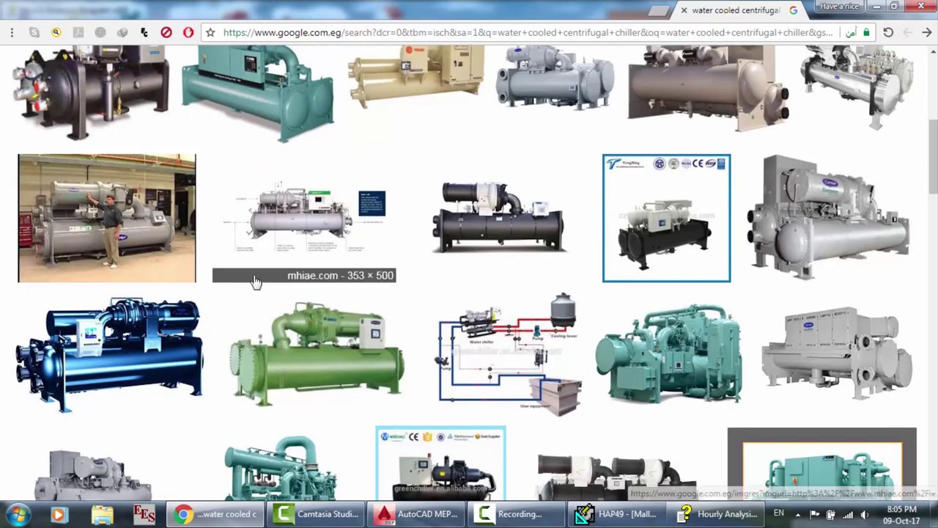
{"action": "scroll", "coordinate": [554, 290], "scroll_direction": "down", "scroll_amount": 5}
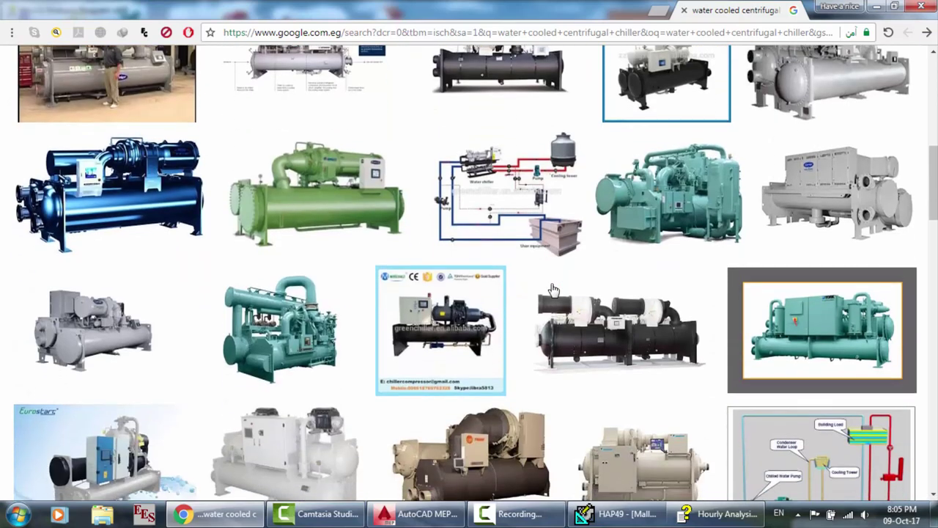
{"action": "scroll", "coordinate": [553, 290], "scroll_direction": "down", "scroll_amount": 2}
{"action": "scroll", "coordinate": [554, 290], "scroll_direction": "down", "scroll_amount": 3}
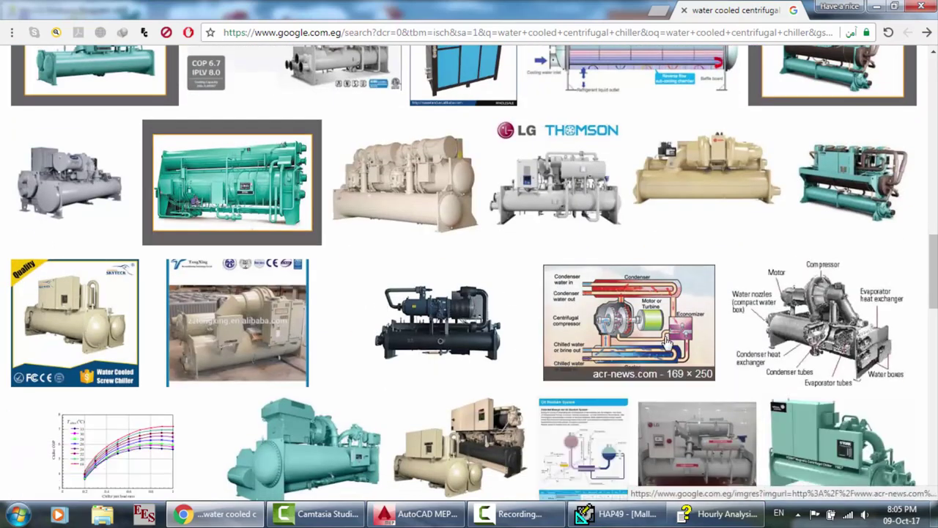
{"action": "scroll", "coordinate": [617, 366], "scroll_direction": "down", "scroll_amount": 2}
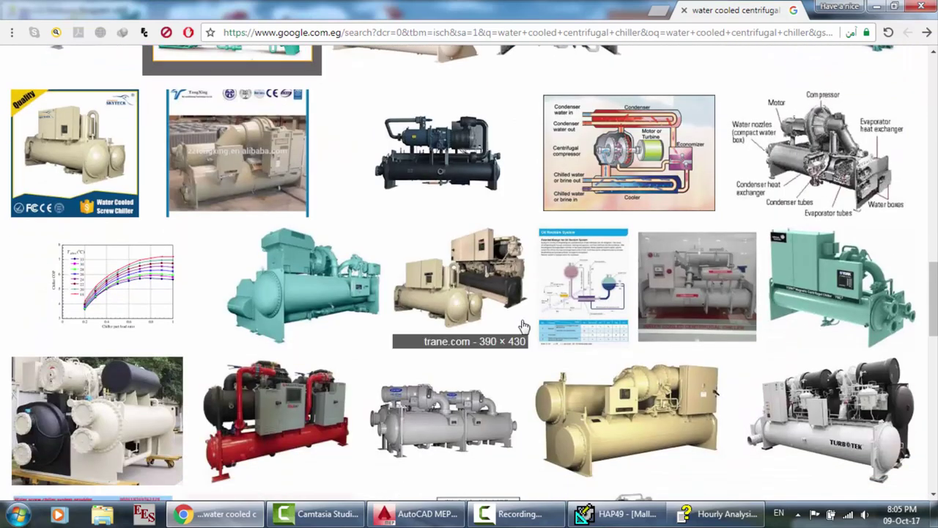
{"action": "scroll", "coordinate": [618, 367], "scroll_direction": "down", "scroll_amount": 1}
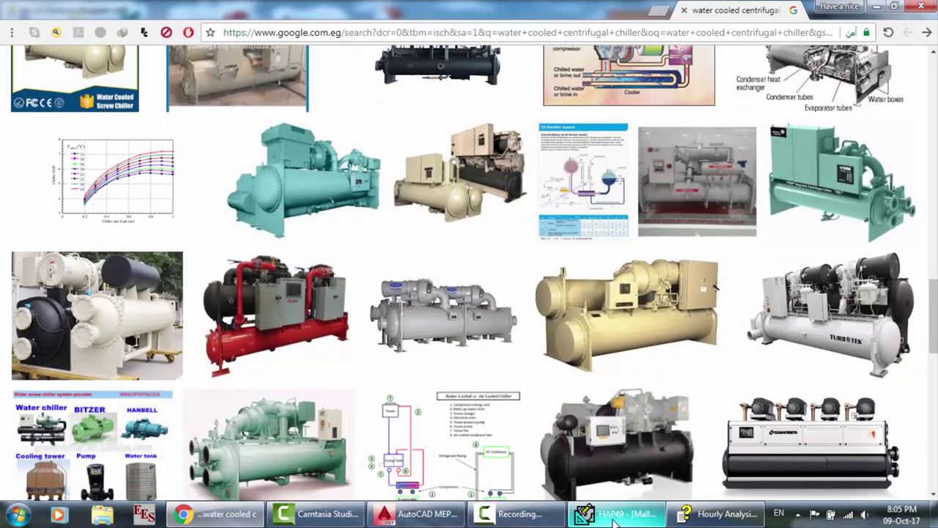
Step: Return to Hourly Analysis Program and read the Equipment Type help topic, including its notes on default cooling and heating performance maps
{"action": "left_click", "coordinate": [614, 518]}
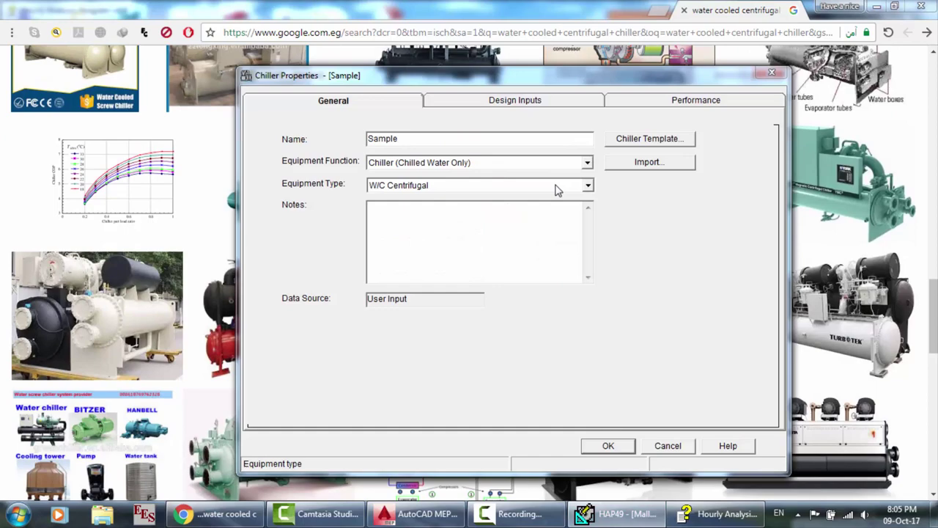
{"action": "key", "text": "F1"}
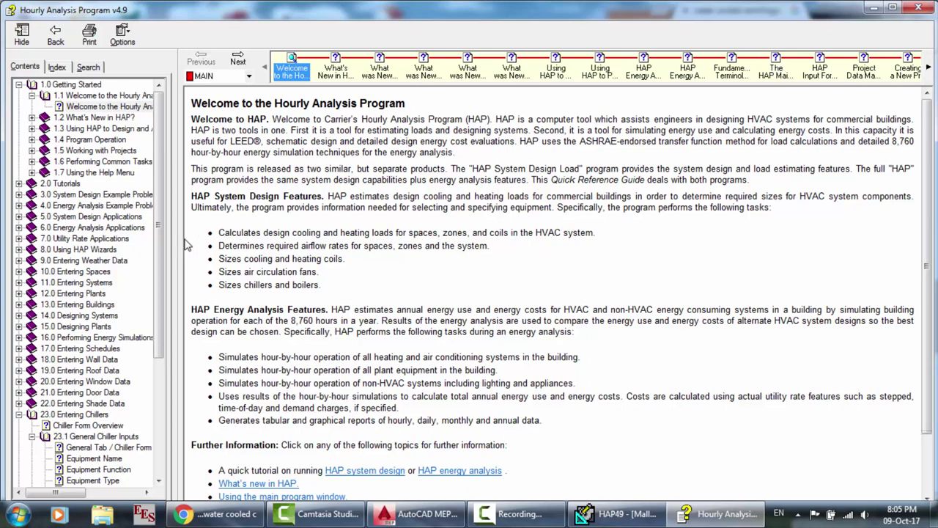
{"action": "left_click", "coordinate": [107, 470]}
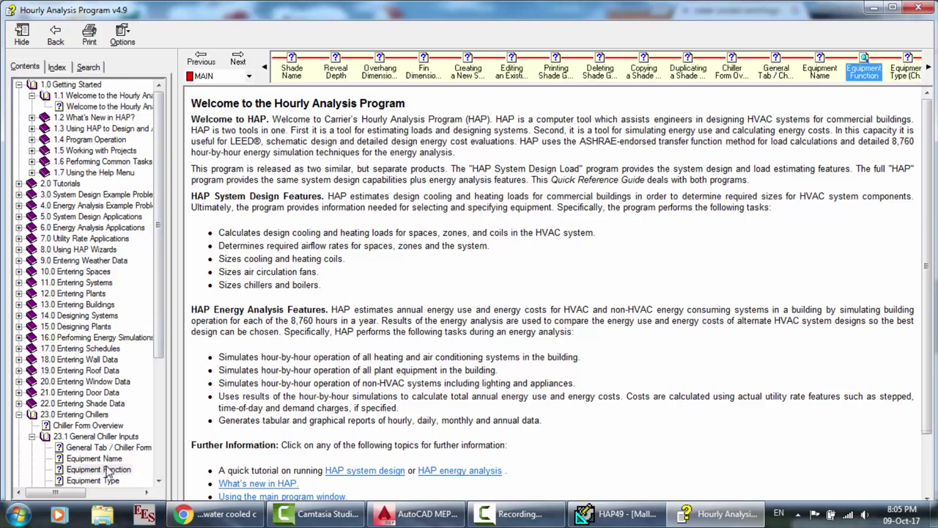
{"action": "left_click", "coordinate": [102, 482]}
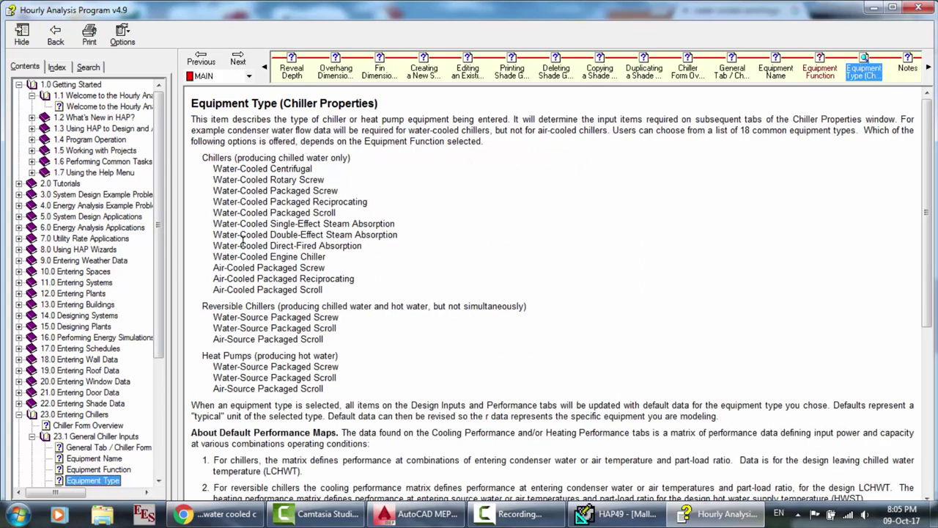
{"action": "scroll", "coordinate": [262, 270], "scroll_direction": "down", "scroll_amount": 5}
{"action": "middle_click", "coordinate": [263, 269]}
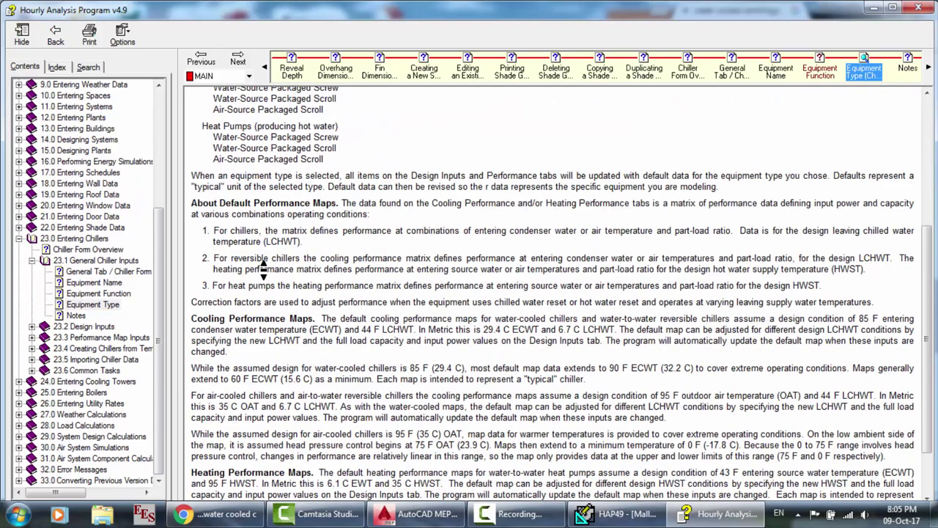
{"action": "scroll", "coordinate": [410, 368], "scroll_direction": "down", "scroll_amount": 2}
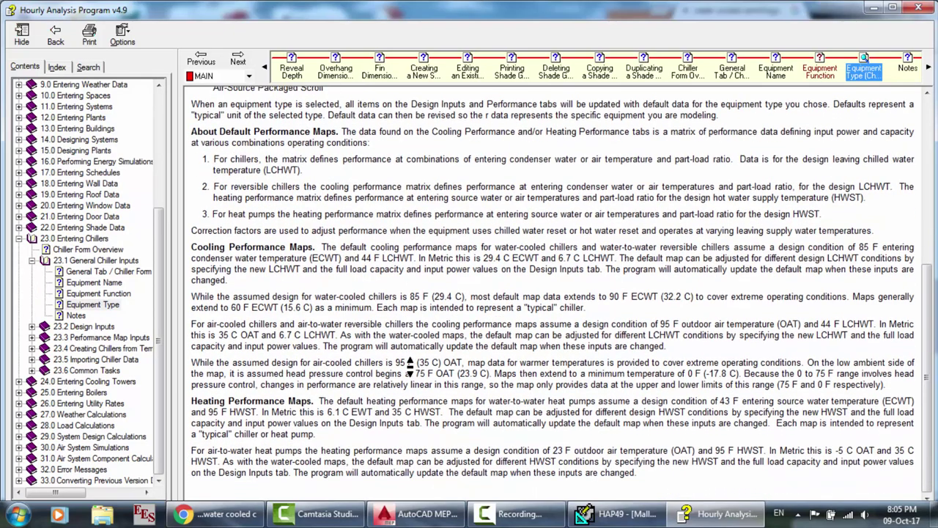
Step: Return from the Equipment Type help topic to the Sample chiller's properties and review the available equipment types, leaving W/C Centrifugal selected
{"action": "scroll", "coordinate": [409, 368], "scroll_direction": "up", "scroll_amount": 8}
{"action": "left_click", "coordinate": [513, 514]}
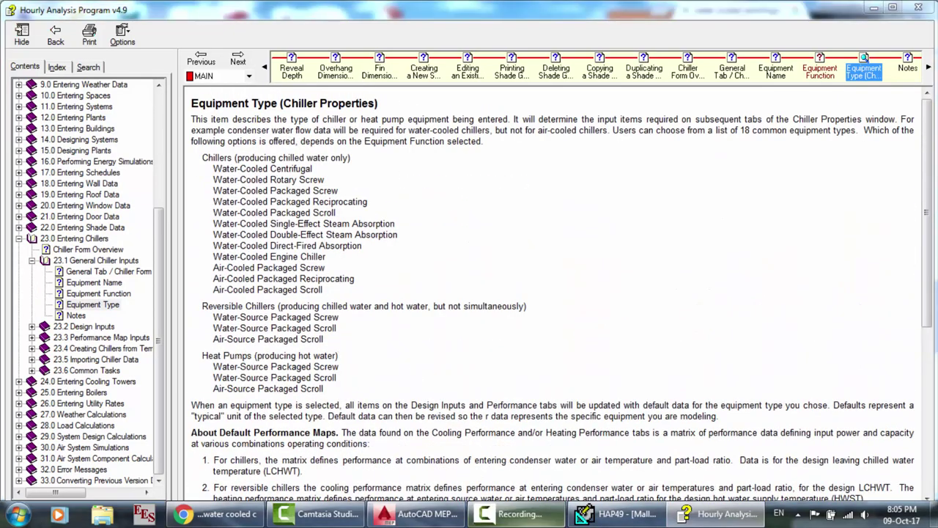
{"action": "left_click", "coordinate": [869, 456]}
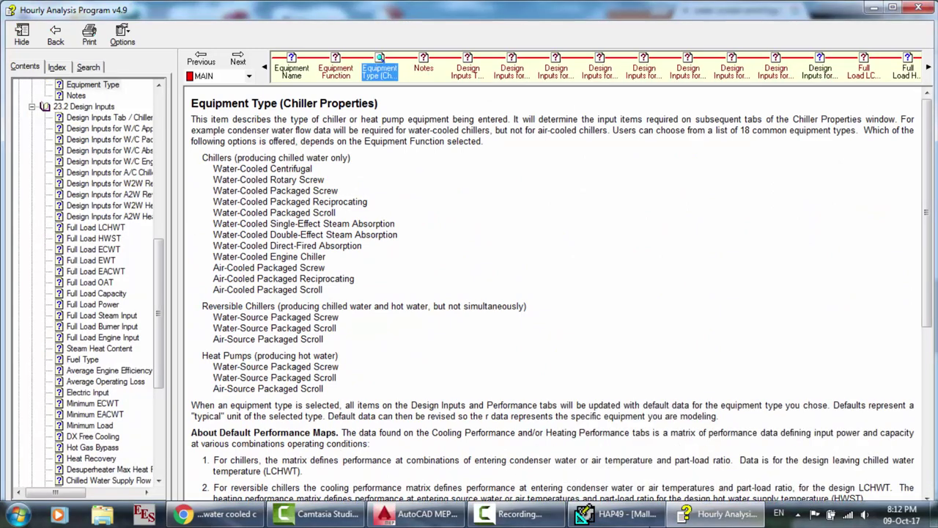
{"action": "mouse_move", "coordinate": [615, 514]}
{"action": "left_click", "coordinate": [590, 445]}
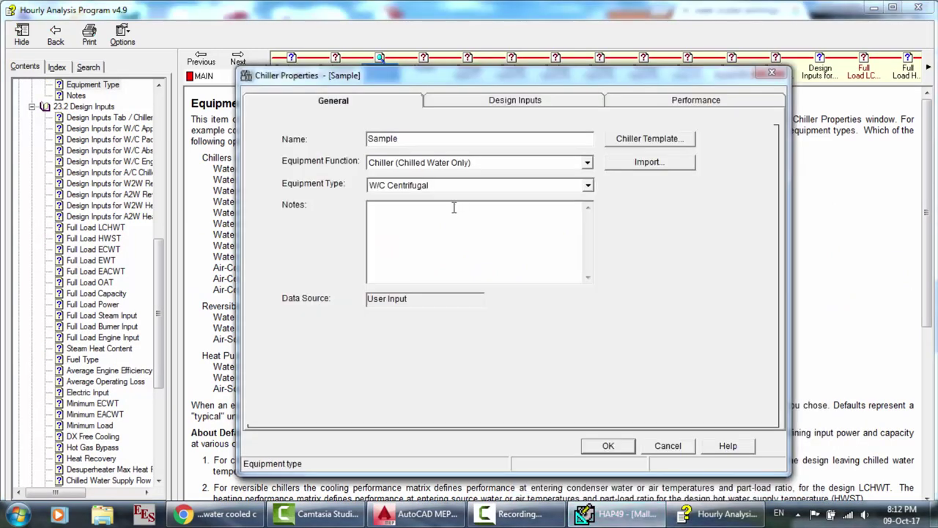
{"action": "left_click", "coordinate": [438, 188]}
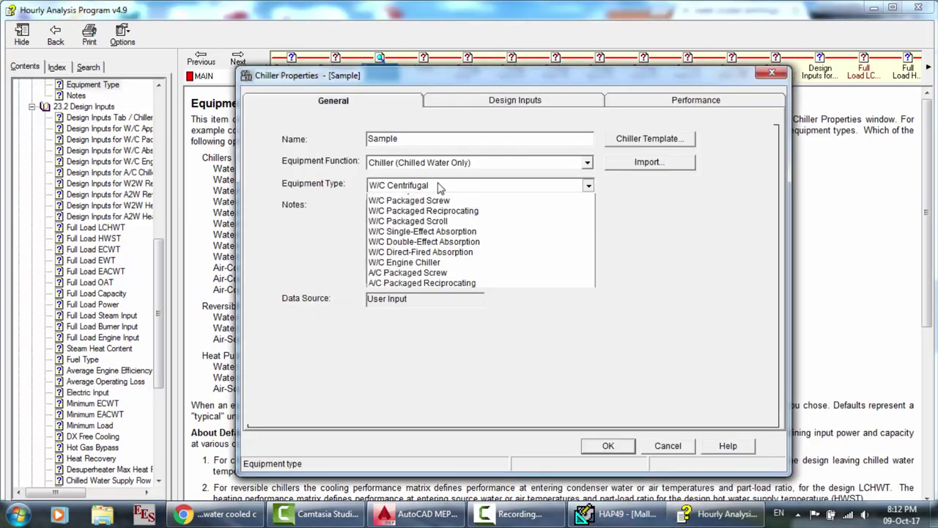
{"action": "left_click", "coordinate": [439, 187]}
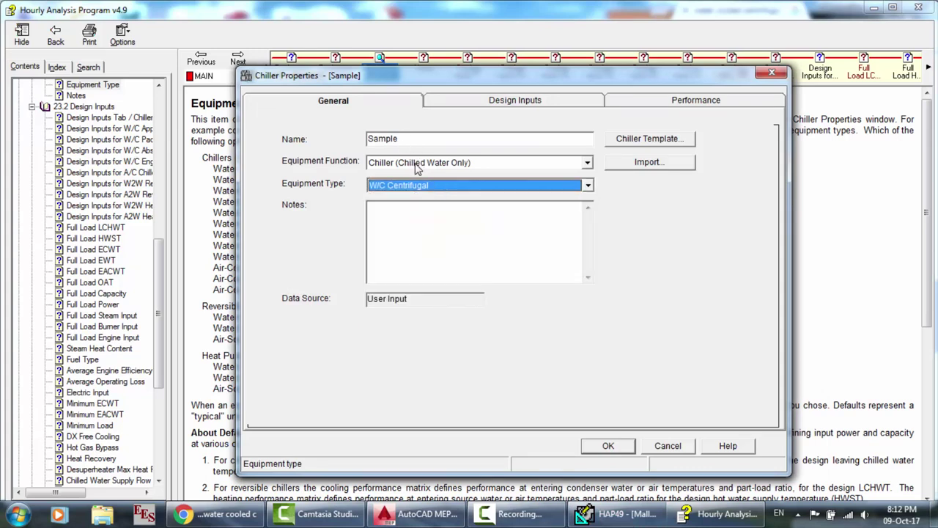
Step: Try Reversible (Hot or Chilled Water) and Heat Pump (Hot Water Only) as the equipment function and review the equipment types each offers
{"action": "left_click", "coordinate": [417, 167]}
{"action": "left_click", "coordinate": [437, 185]}
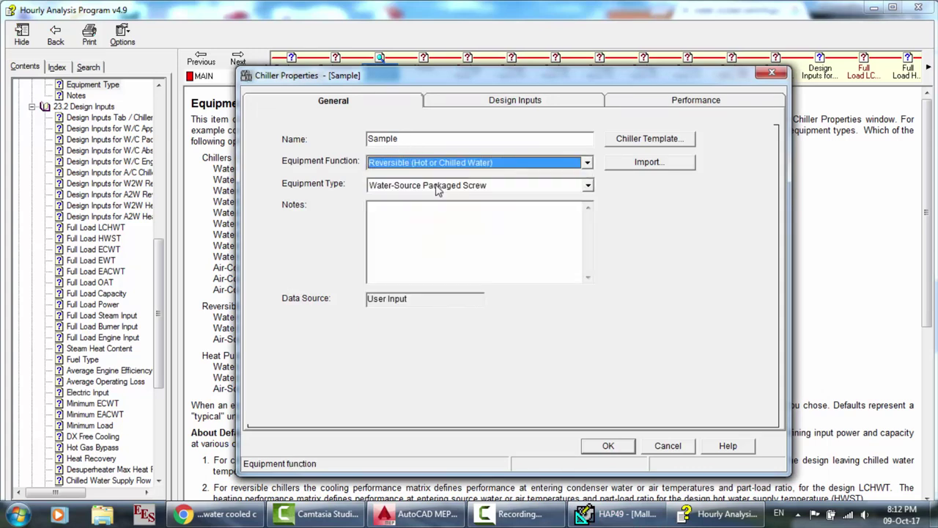
{"action": "left_click", "coordinate": [437, 189]}
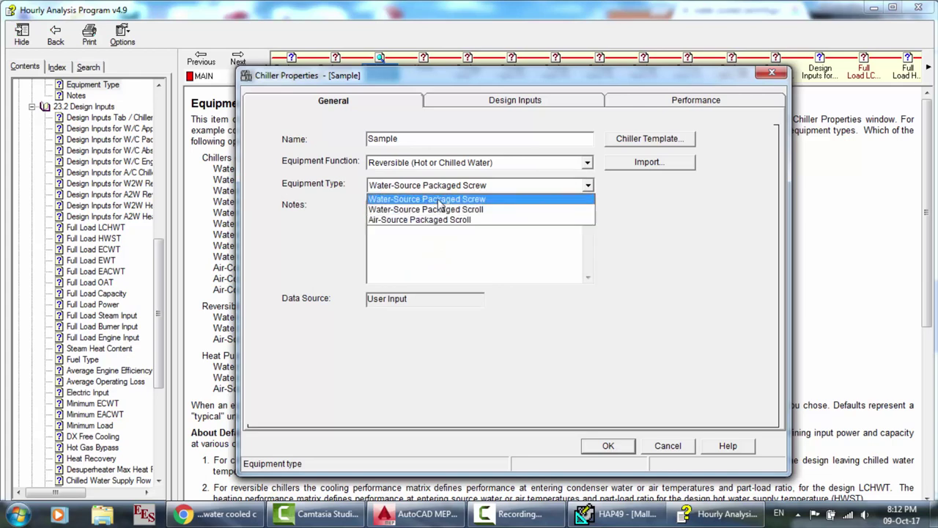
{"action": "left_click", "coordinate": [416, 163]}
{"action": "left_click", "coordinate": [415, 163]}
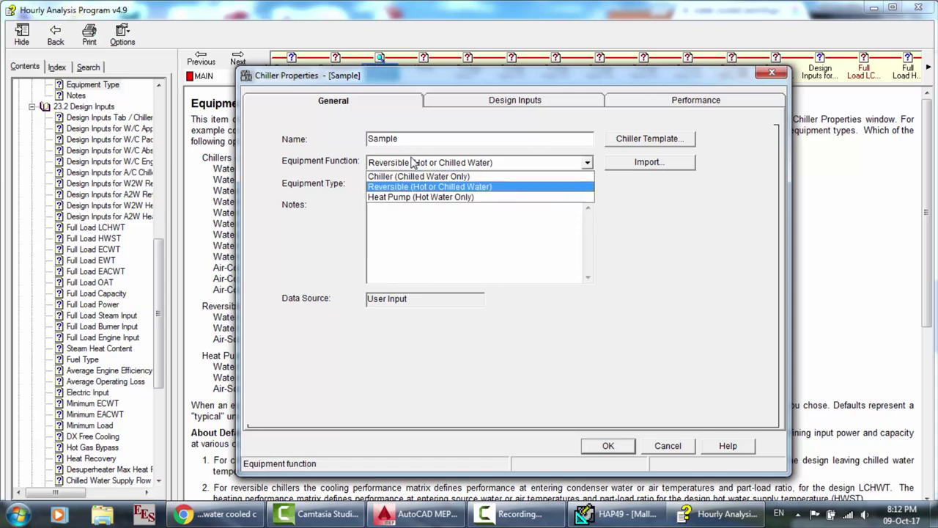
{"action": "left_click", "coordinate": [405, 198]}
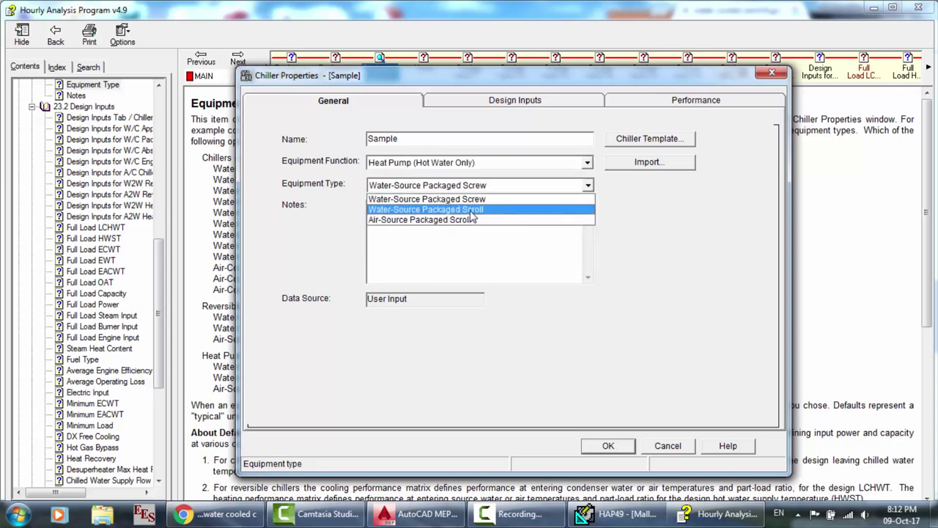
Step: Set the equipment function back to Chiller (Chilled Water Only), keeping W/C Centrifugal as the equipment type
{"action": "left_click", "coordinate": [412, 164]}
{"action": "left_click", "coordinate": [408, 164]}
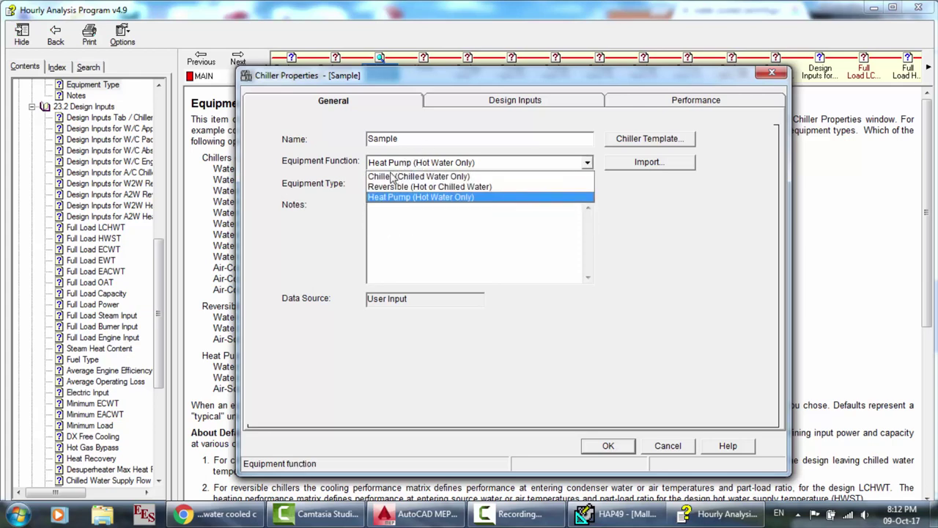
{"action": "left_click", "coordinate": [395, 177]}
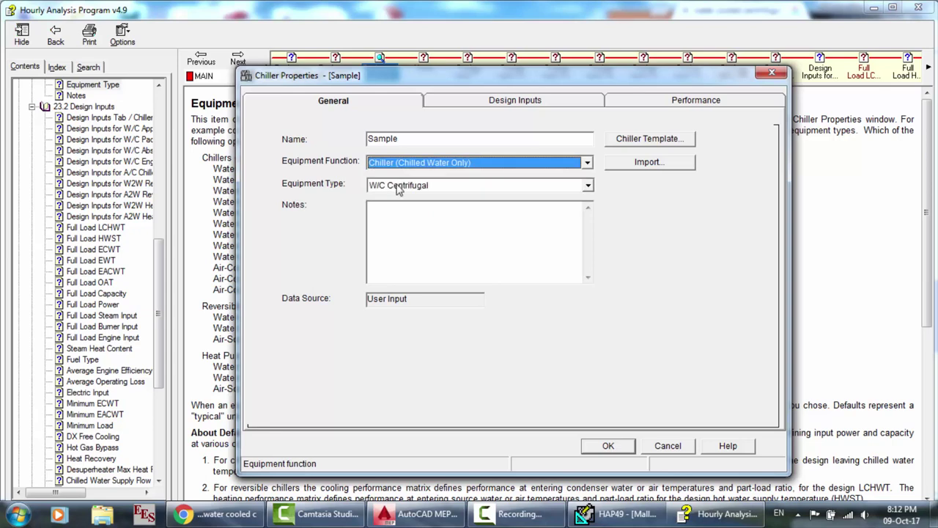
{"action": "left_click", "coordinate": [398, 186]}
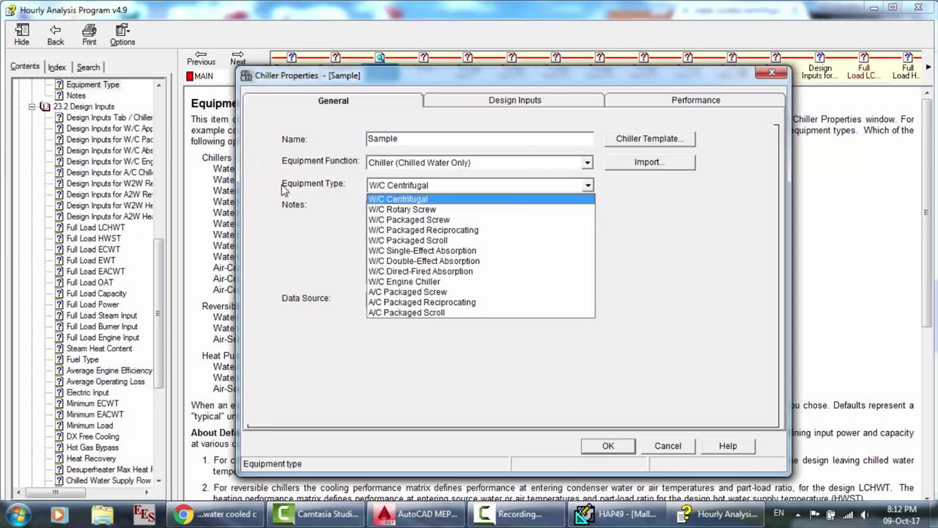
{"action": "left_click", "coordinate": [327, 231]}
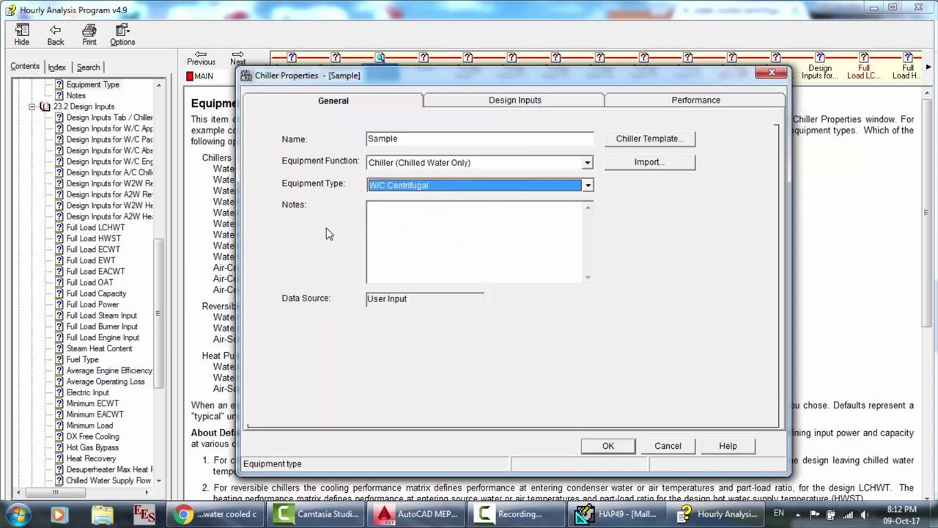
{"action": "left_click", "coordinate": [448, 241]}
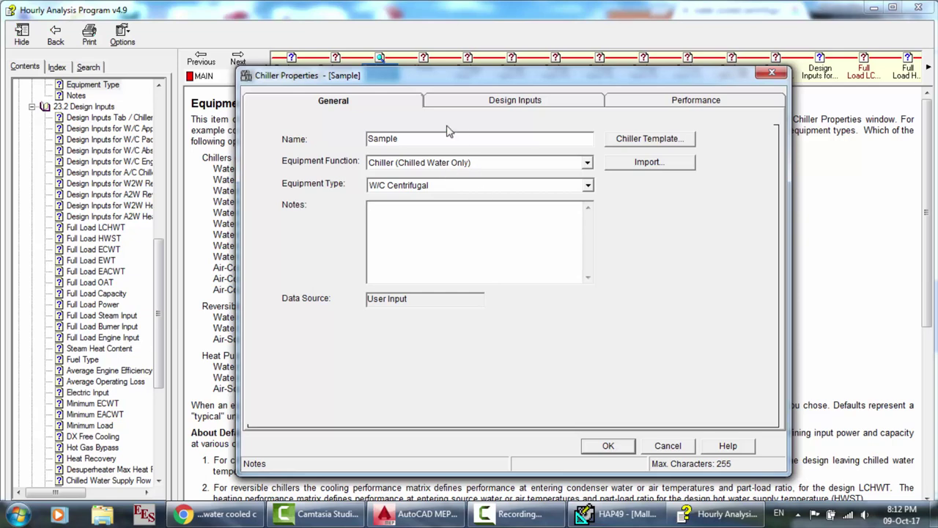
Step: Open the chiller's design inputs and consult the help on Notes and the Design Inputs topic for water-cooled applied chillers
{"action": "left_click", "coordinate": [463, 101]}
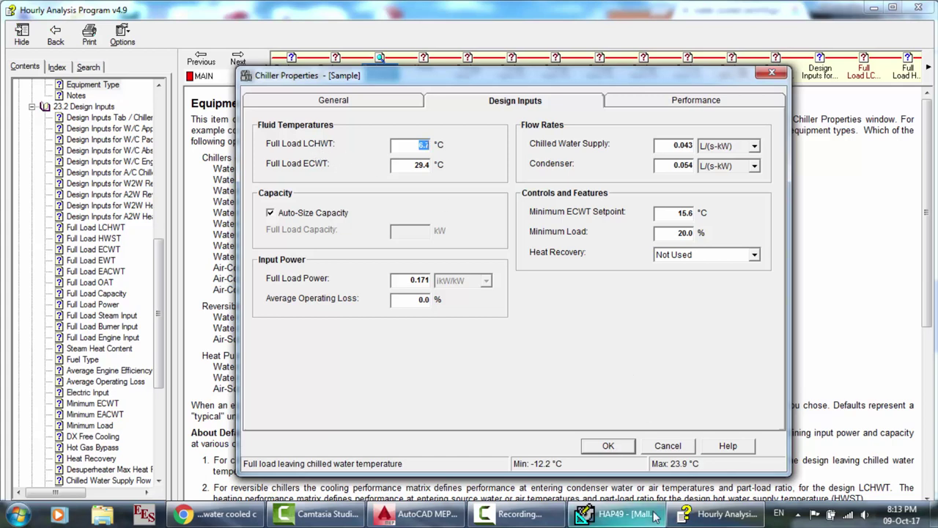
{"action": "left_click", "coordinate": [722, 514]}
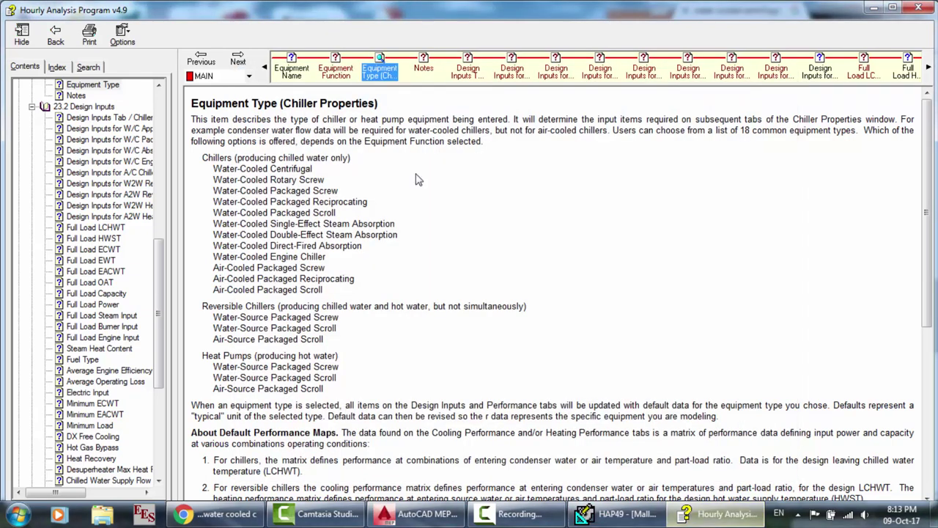
{"action": "left_click", "coordinate": [429, 70]}
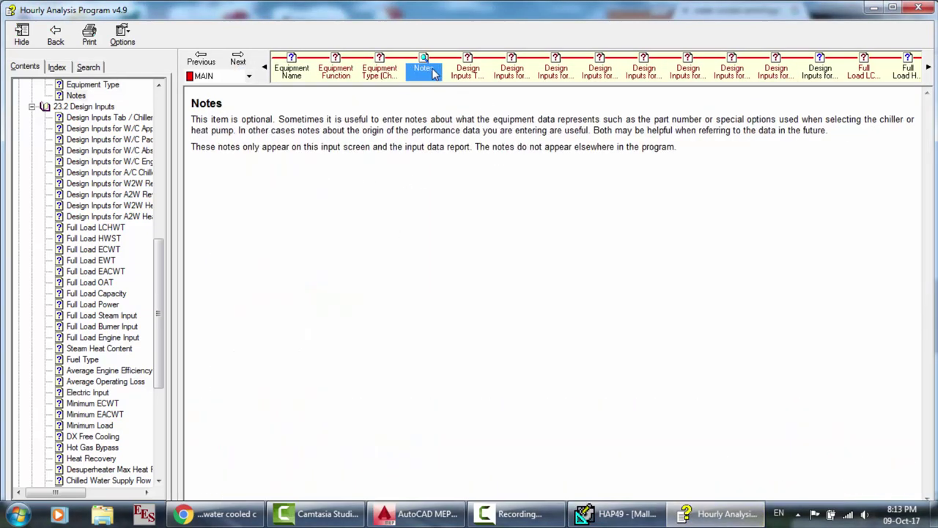
{"action": "left_click", "coordinate": [469, 79]}
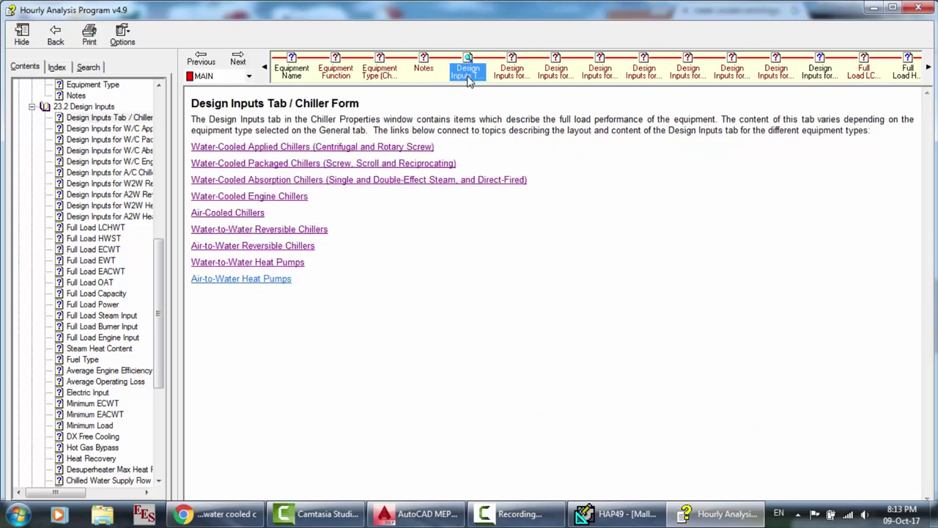
{"action": "left_click", "coordinate": [247, 149]}
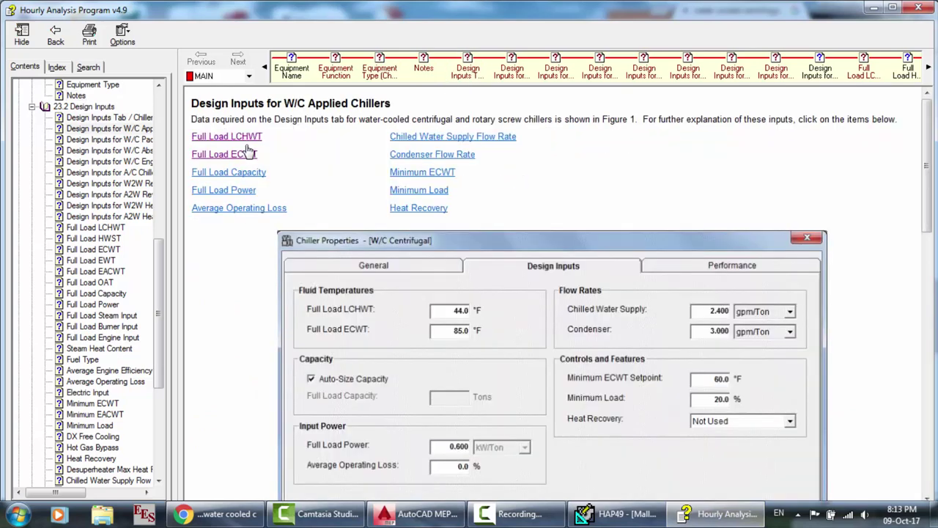
Step: Read the help topics on Full Load LCHWT, Full Load HWST and the design inputs for A2W heat pumps
{"action": "left_click", "coordinate": [226, 139]}
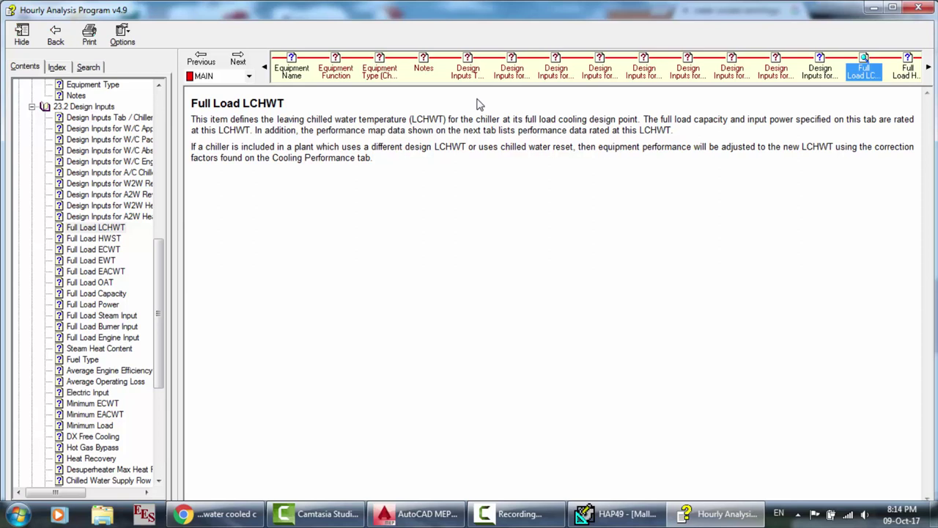
{"action": "left_click", "coordinate": [909, 72]}
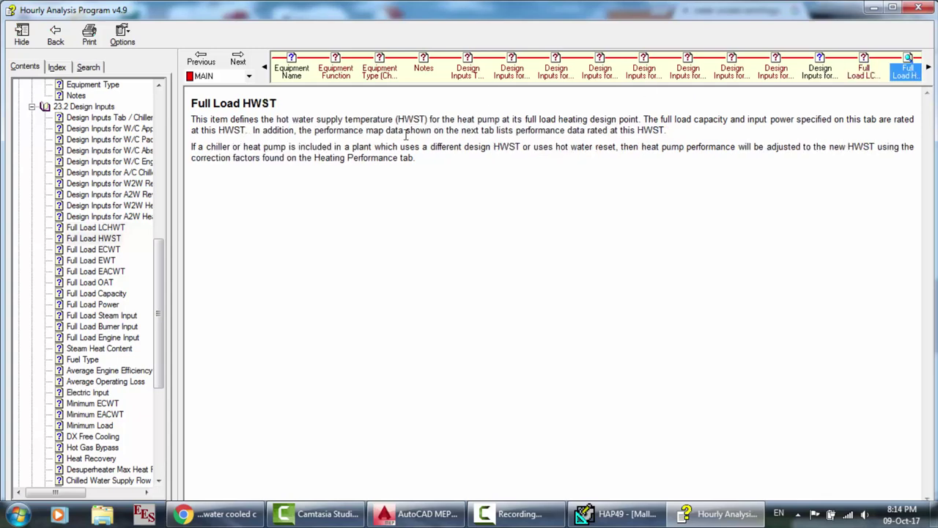
{"action": "left_click", "coordinate": [619, 514]}
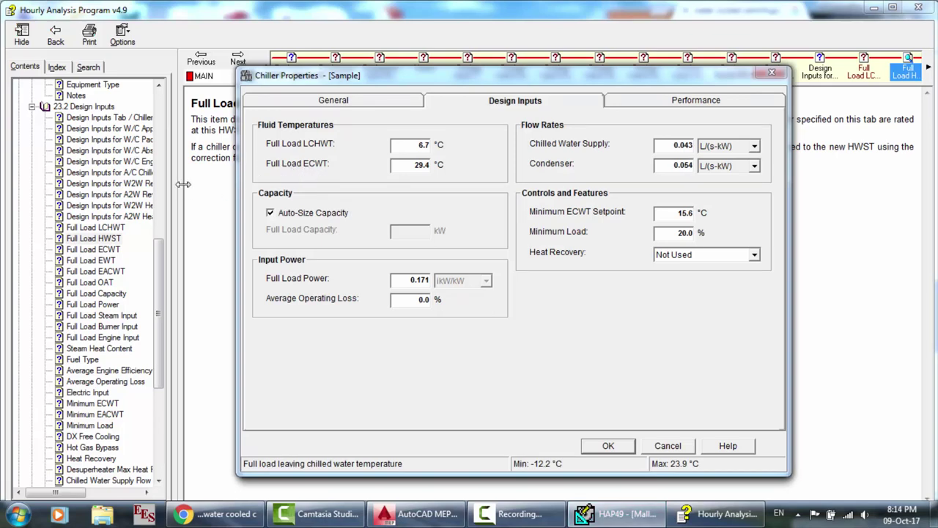
{"action": "left_click", "coordinate": [214, 191]}
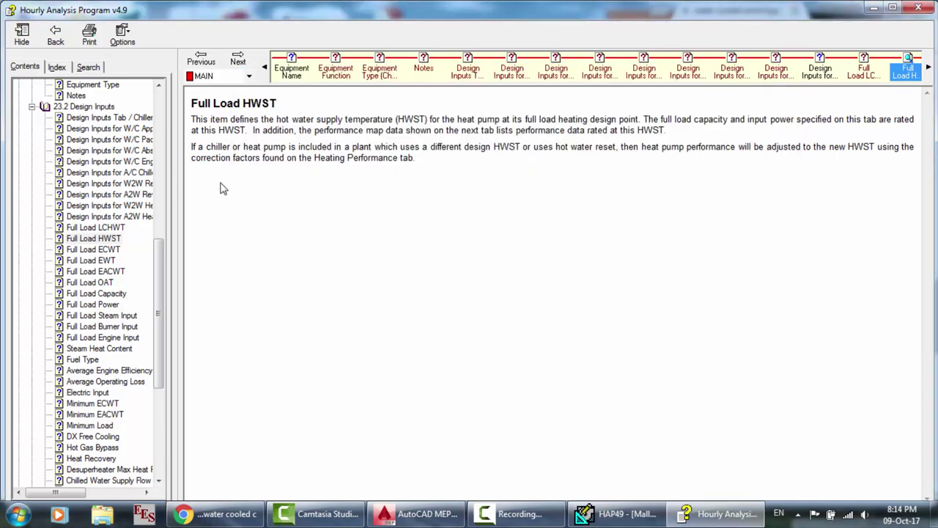
{"action": "left_click", "coordinate": [868, 77]}
{"action": "left_click", "coordinate": [830, 73]}
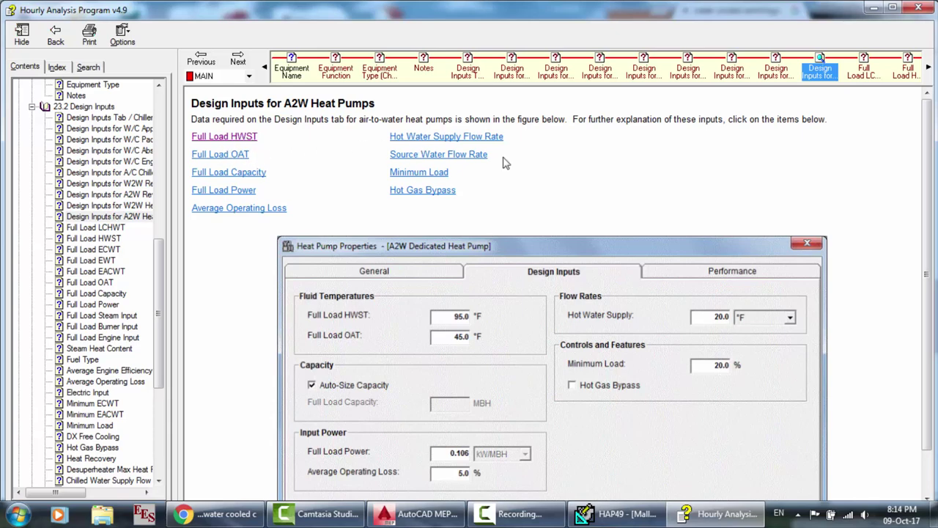
Step: Return to the Sample chiller's design inputs and check the Full Load LCHWT and Full Load ECWT fields
{"action": "left_click", "coordinate": [650, 516]}
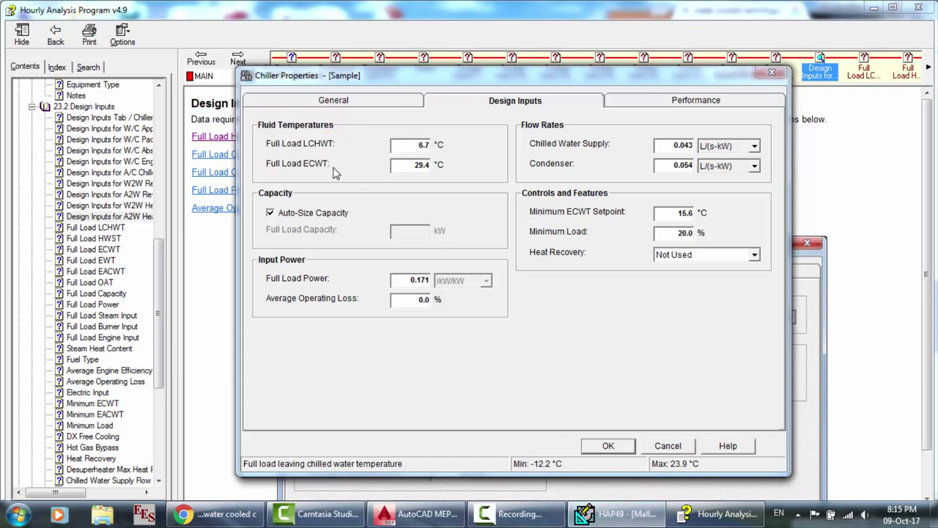
{"action": "left_click", "coordinate": [408, 164]}
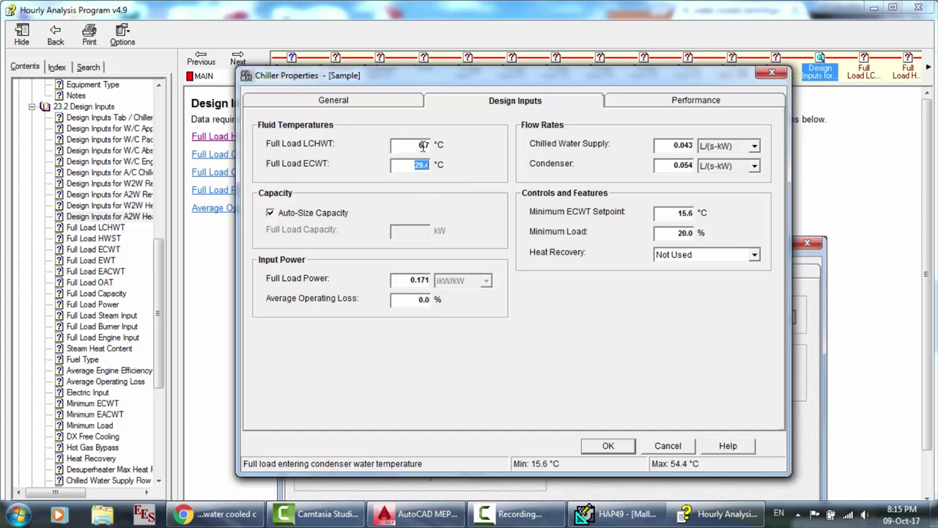
{"action": "mouse_move", "coordinate": [423, 146]}
{"action": "left_click", "coordinate": [513, 513]}
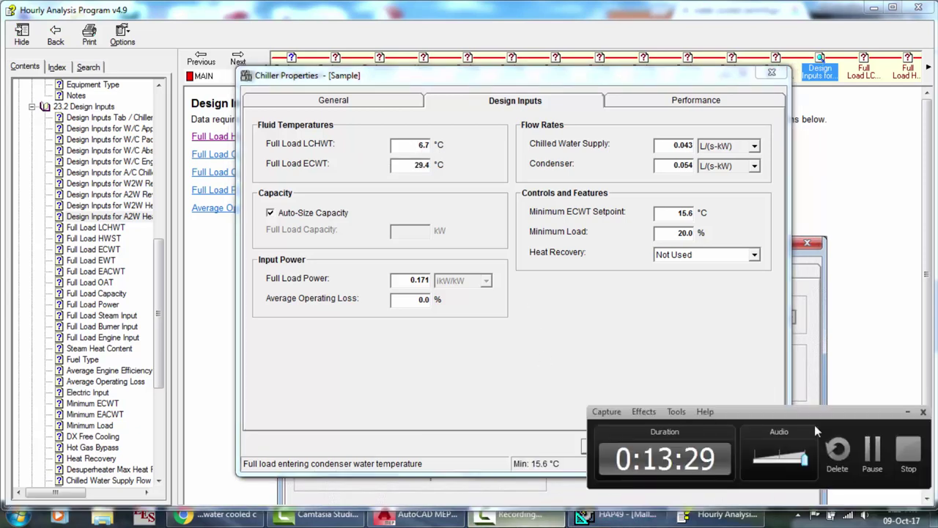
{"action": "left_click", "coordinate": [872, 451]}
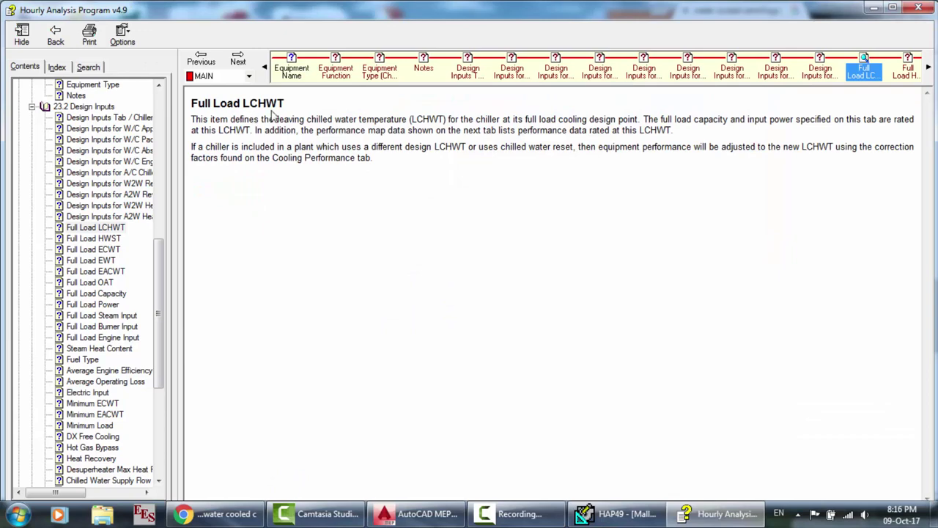
Step: Open the help on design inputs for W/C packaged chillers and read its Full Load ECWT topic
{"action": "key", "text": "alt+Tab"}
{"action": "left_click", "coordinate": [514, 69]}
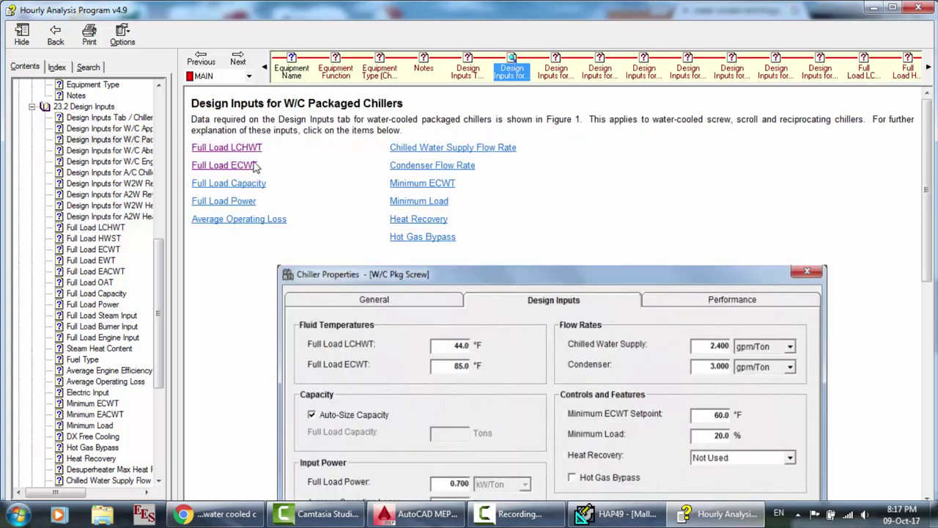
{"action": "left_click", "coordinate": [229, 170]}
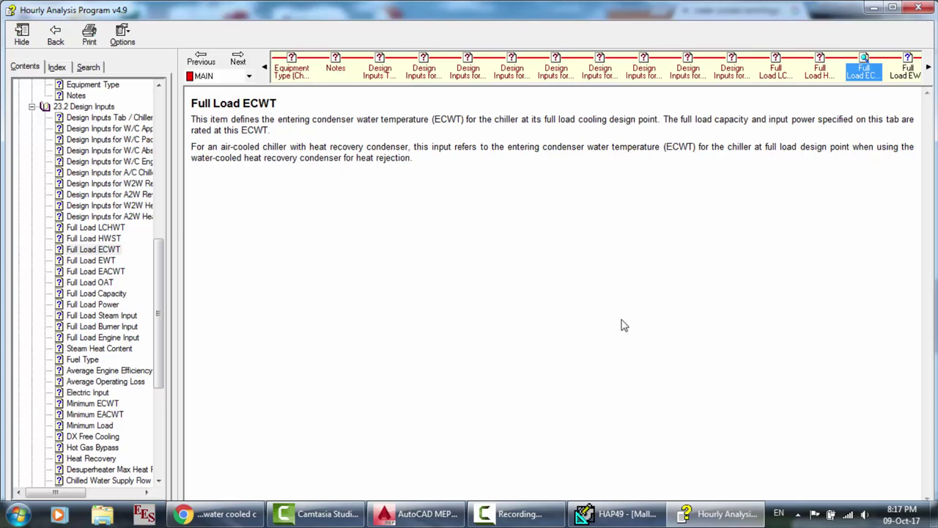
Step: Turn off Auto-Size Capacity for the Sample chiller and set its full load capacity to 250 kW
{"action": "left_click", "coordinate": [620, 513]}
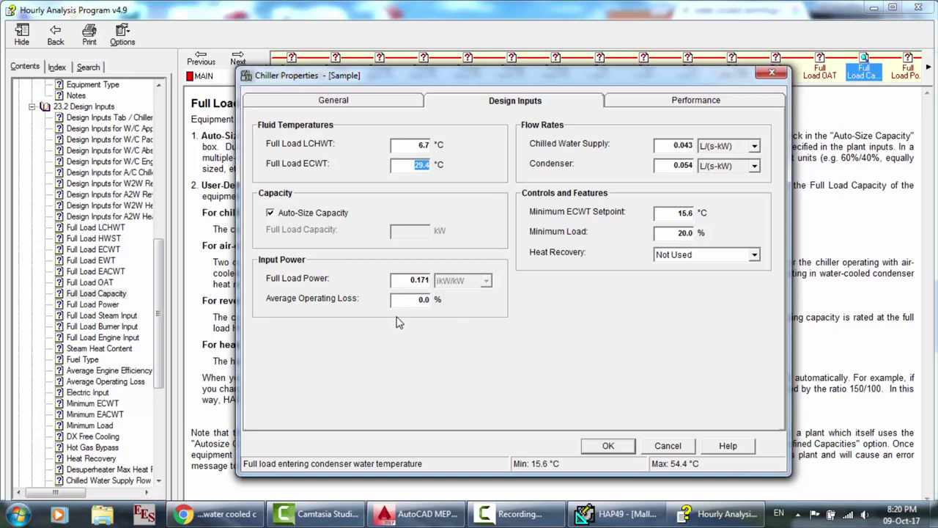
{"action": "left_click", "coordinate": [283, 215]}
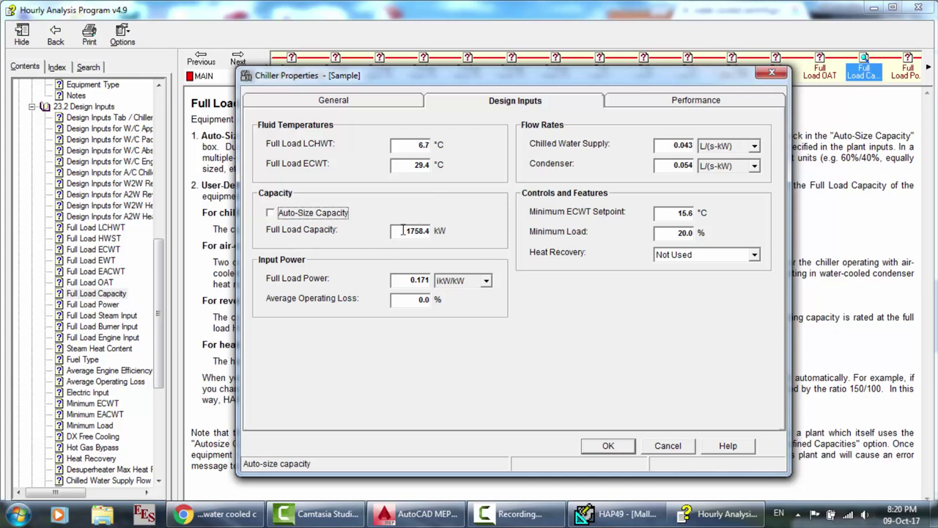
{"action": "left_click_drag", "start_coordinate": [403, 230], "coordinate": [444, 229]}
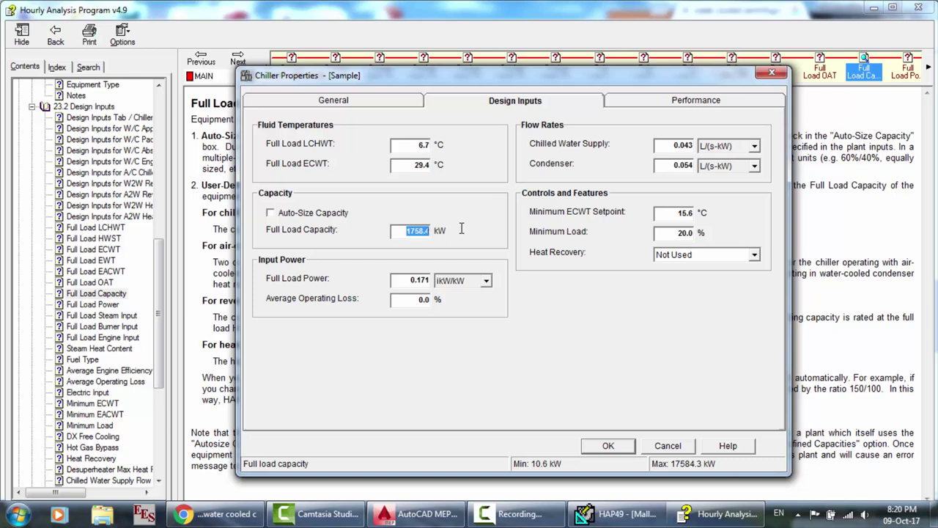
{"action": "type", "text": "250"}
Step: Read the Full Load Capacity help topic on auto-sized and user-defined equipment capacity
{"action": "left_click", "coordinate": [722, 513]}
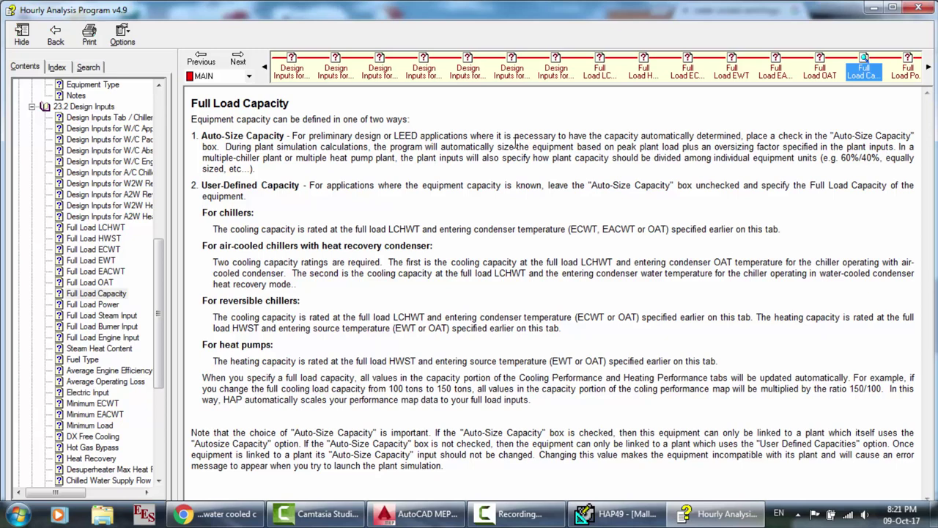
{"action": "left_click_drag", "start_coordinate": [470, 135], "coordinate": [799, 389]}
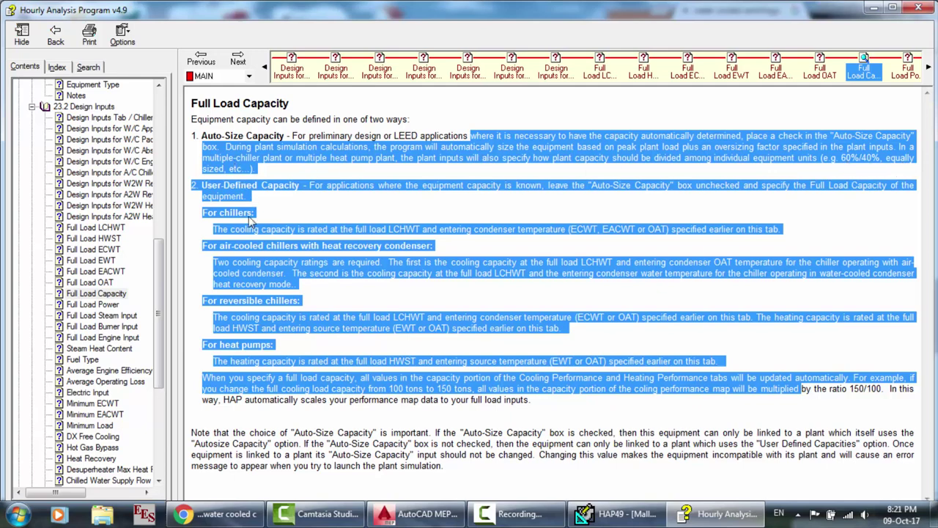
Step: Read the user-defined capacity rules for chillers and heat pumps in the Full Load Capacity help topic
{"action": "left_click", "coordinate": [630, 514]}
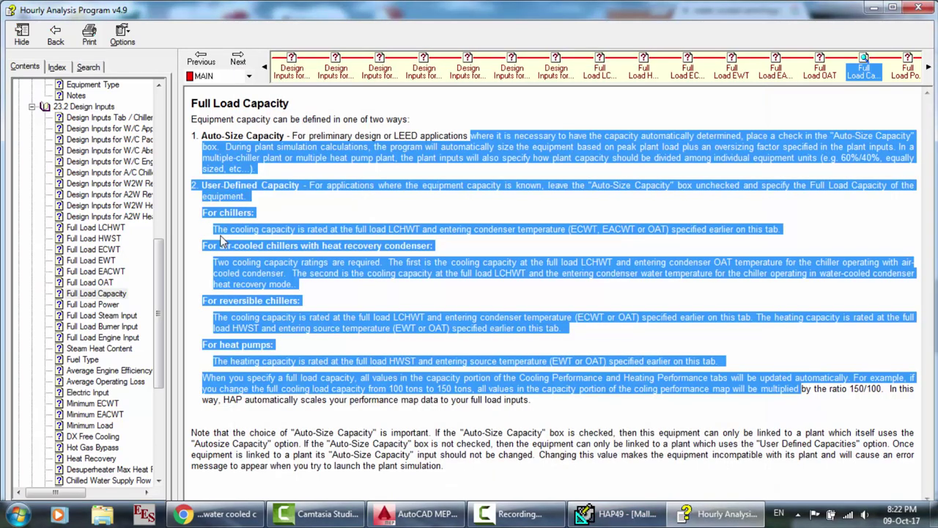
{"action": "left_click", "coordinate": [225, 246]}
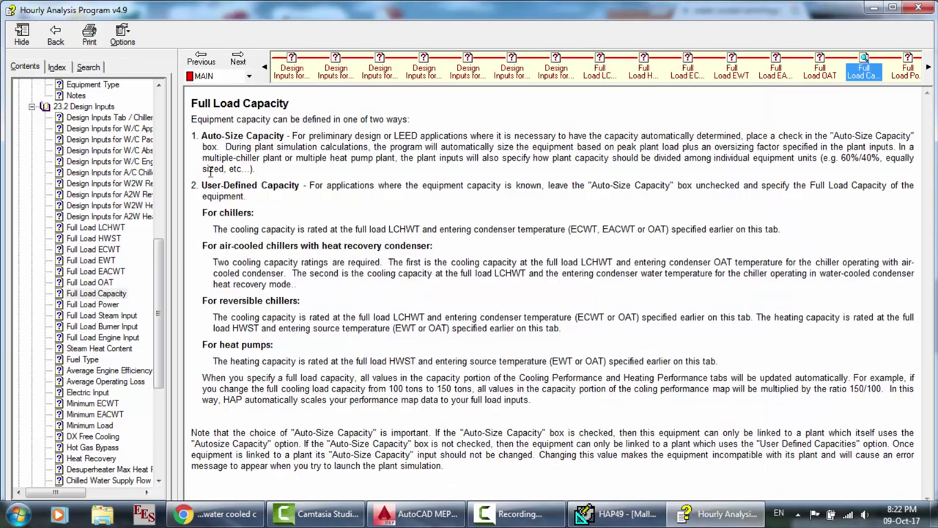
{"action": "left_click_drag", "start_coordinate": [509, 331], "coordinate": [586, 400]}
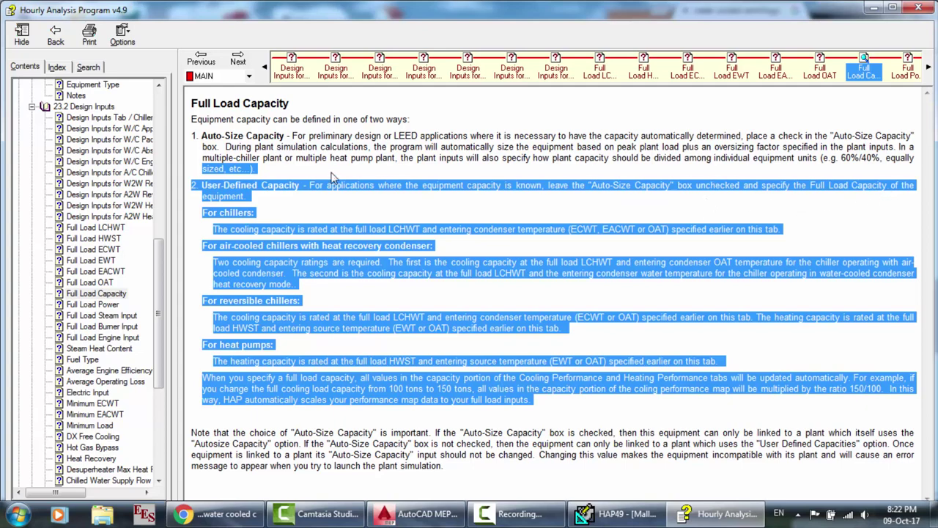
{"action": "left_click", "coordinate": [326, 216]}
{"action": "left_click_drag", "start_coordinate": [204, 197], "coordinate": [497, 359]}
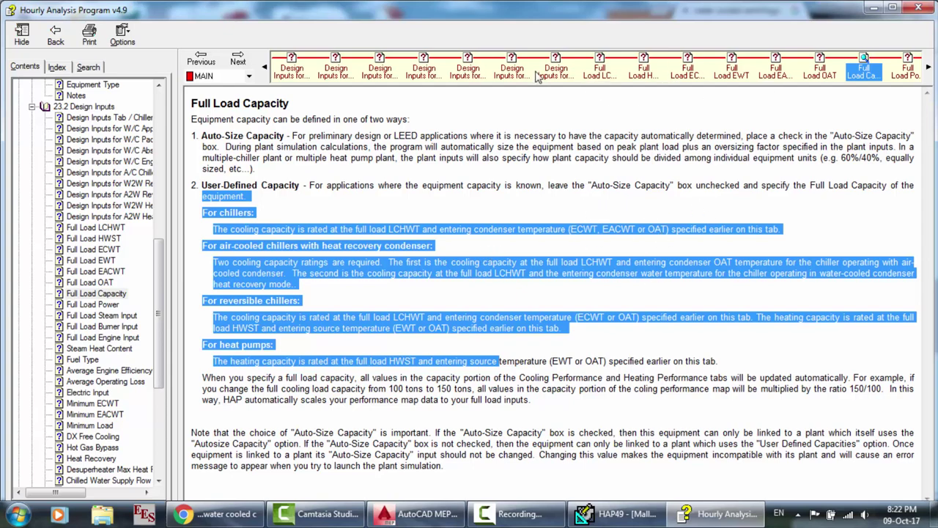
Step: Look through the help on design inputs for W/C engine and A/C chillers, ending back at the Full Load Capacity topic
{"action": "left_click", "coordinate": [338, 73]}
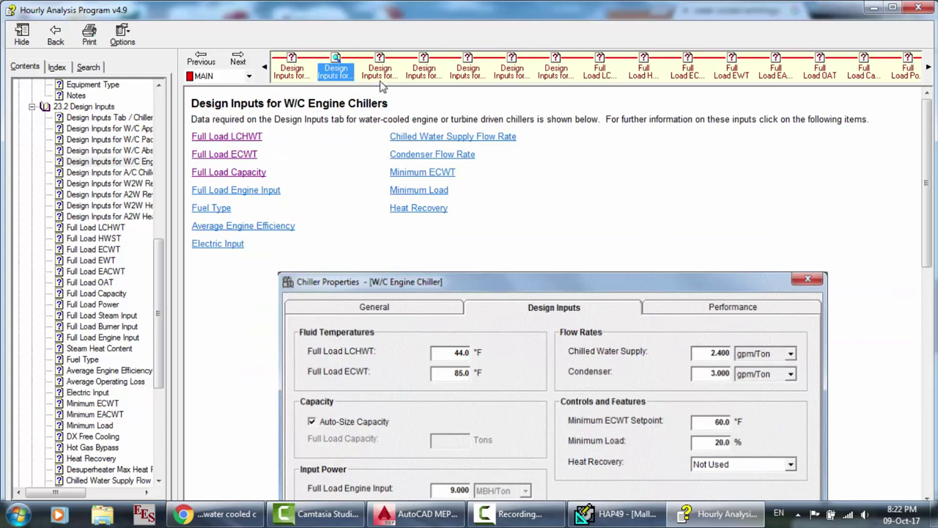
{"action": "left_click", "coordinate": [379, 71]}
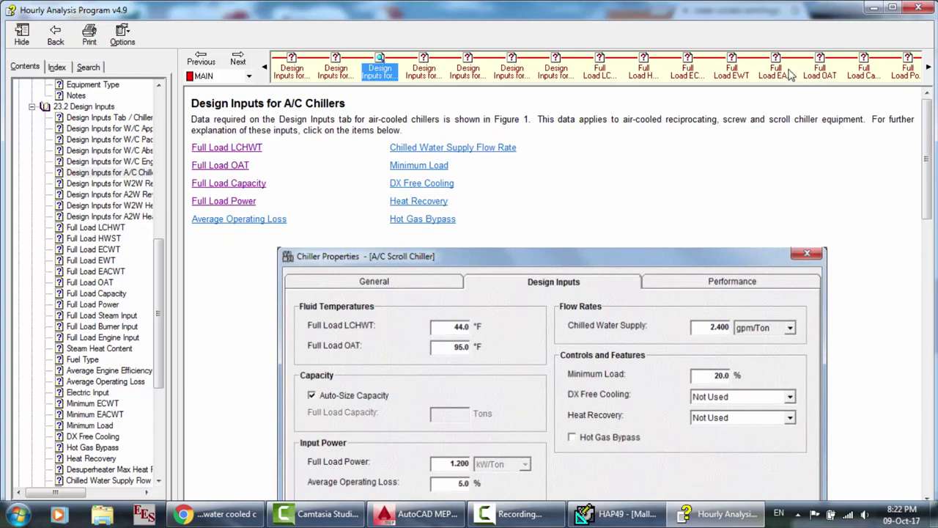
{"action": "left_click", "coordinate": [862, 71]}
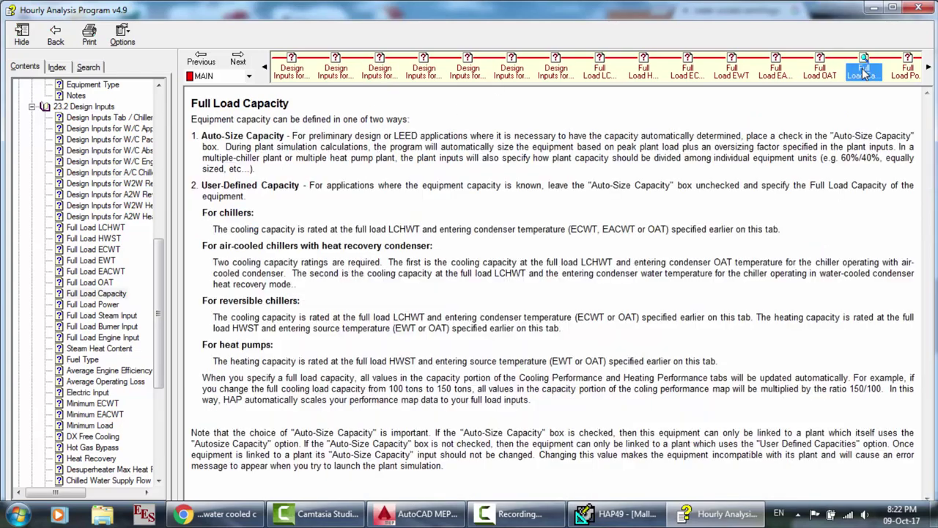
{"action": "left_click", "coordinate": [827, 71]}
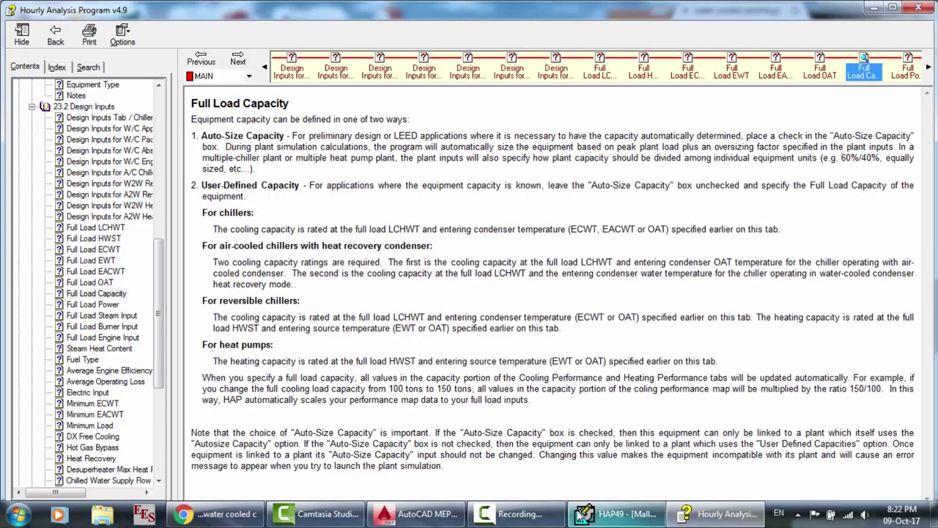
Step: Return to the Sample chiller's design inputs and check the Full Load Power field and its unit options
{"action": "left_click", "coordinate": [612, 513]}
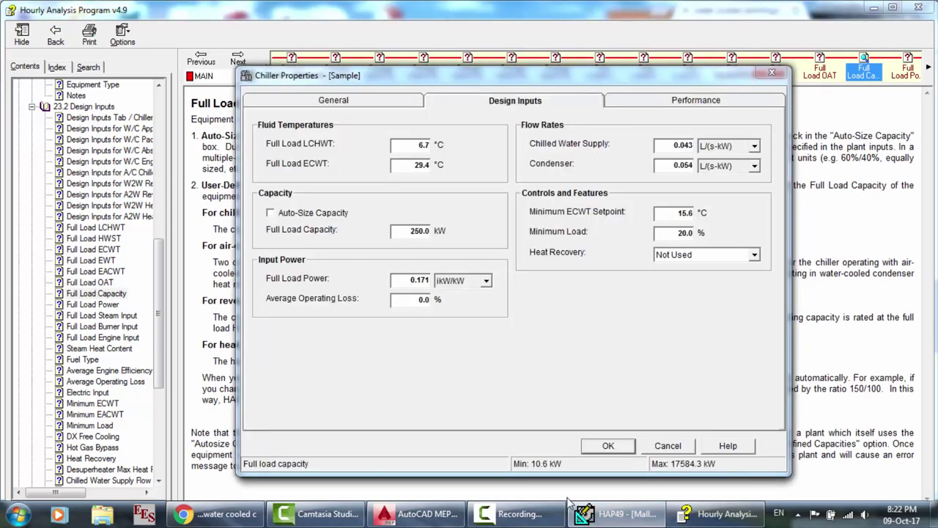
{"action": "left_click", "coordinate": [513, 514]}
{"action": "left_click", "coordinate": [873, 447]}
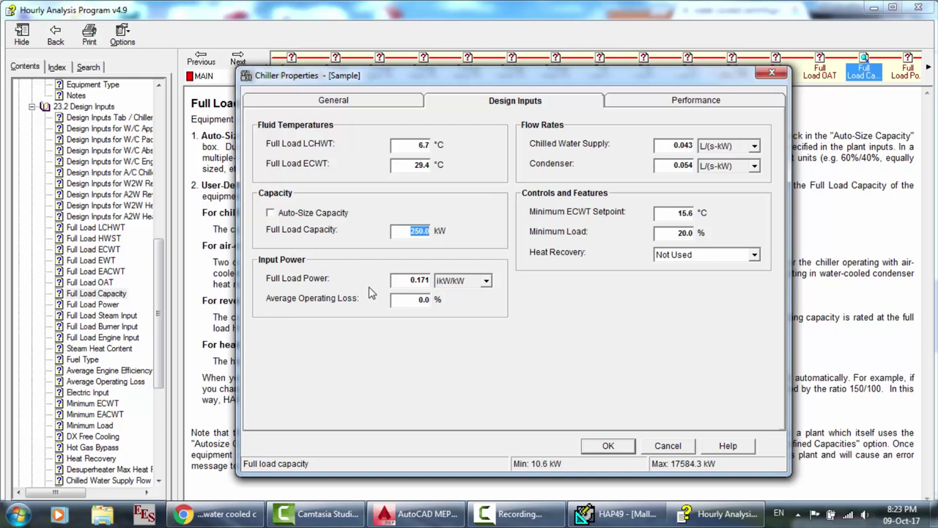
{"action": "left_click", "coordinate": [418, 285]}
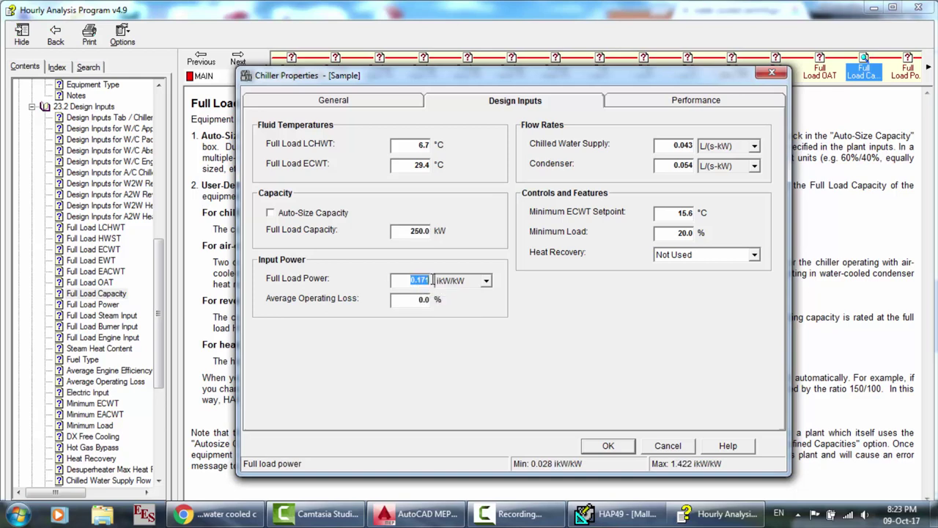
{"action": "left_click", "coordinate": [486, 280]}
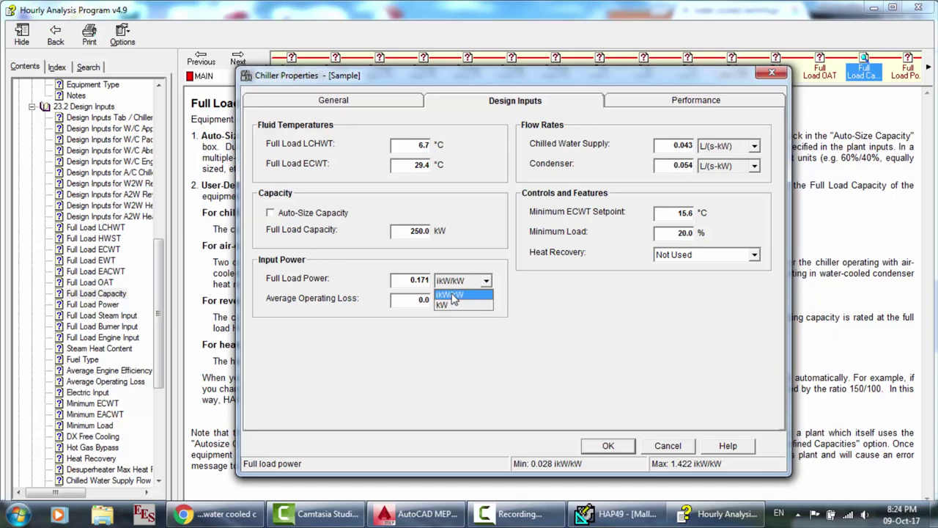
{"action": "left_click", "coordinate": [405, 282]}
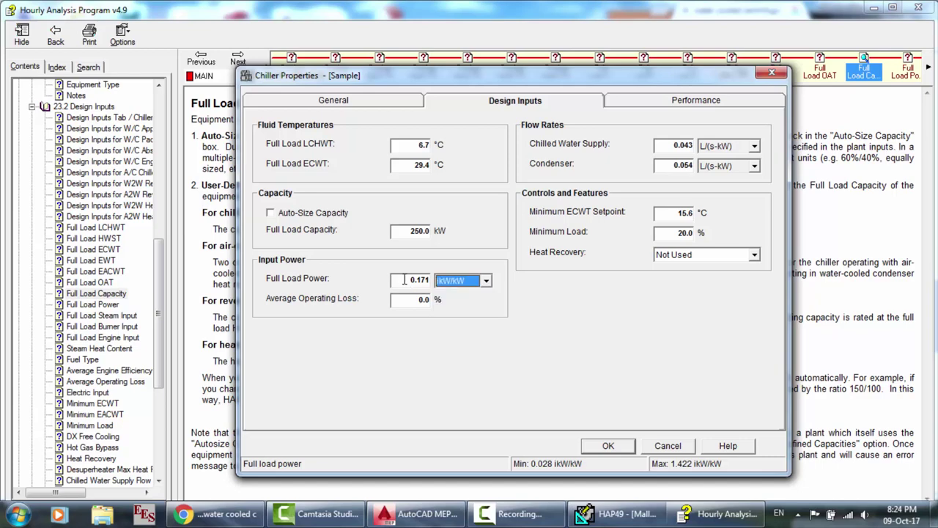
Step: Open the Full Load Power help topic and read how chiller input power and its units are defined
{"action": "left_click", "coordinate": [702, 514]}
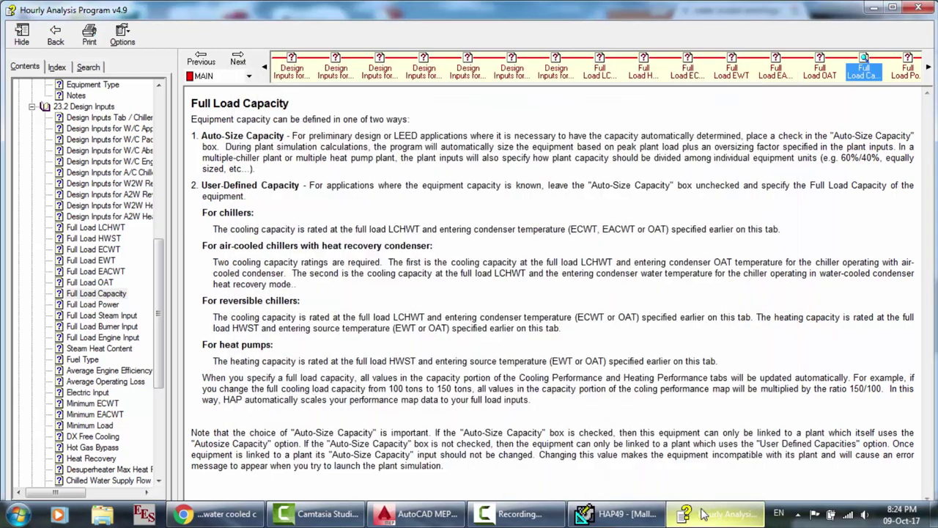
{"action": "left_click", "coordinate": [909, 71]}
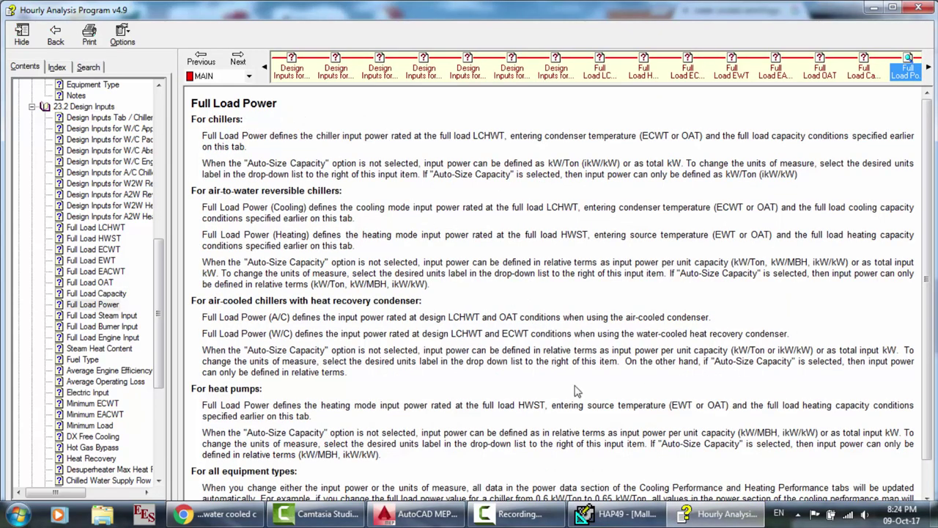
{"action": "left_click", "coordinate": [623, 514]}
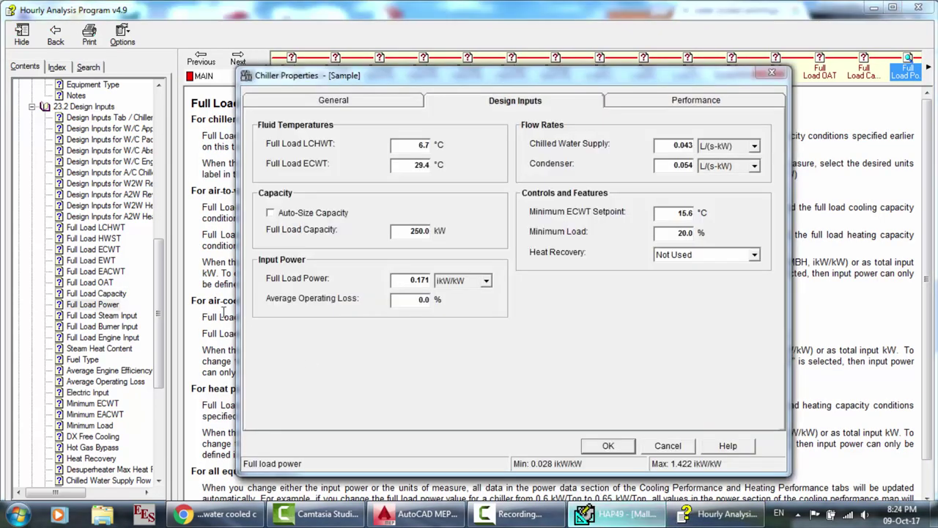
{"action": "left_click", "coordinate": [193, 178]}
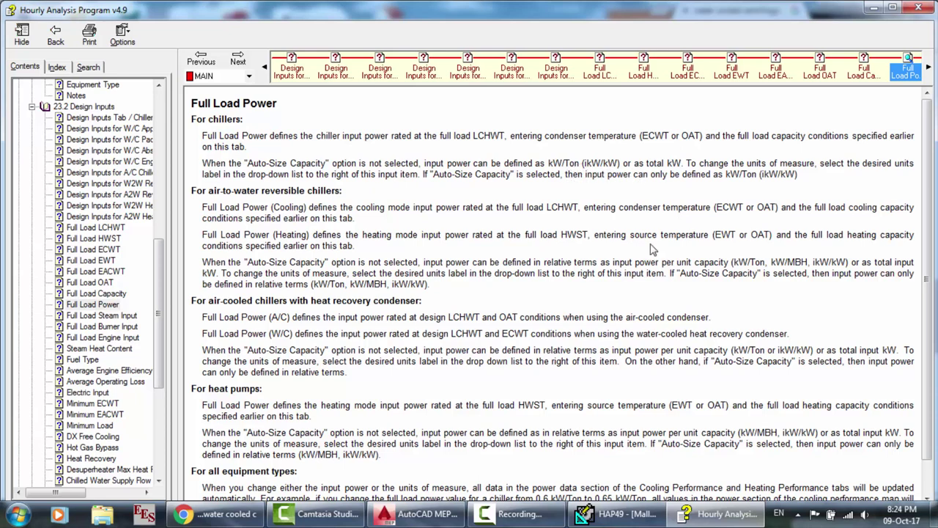
{"action": "left_click", "coordinate": [513, 514]}
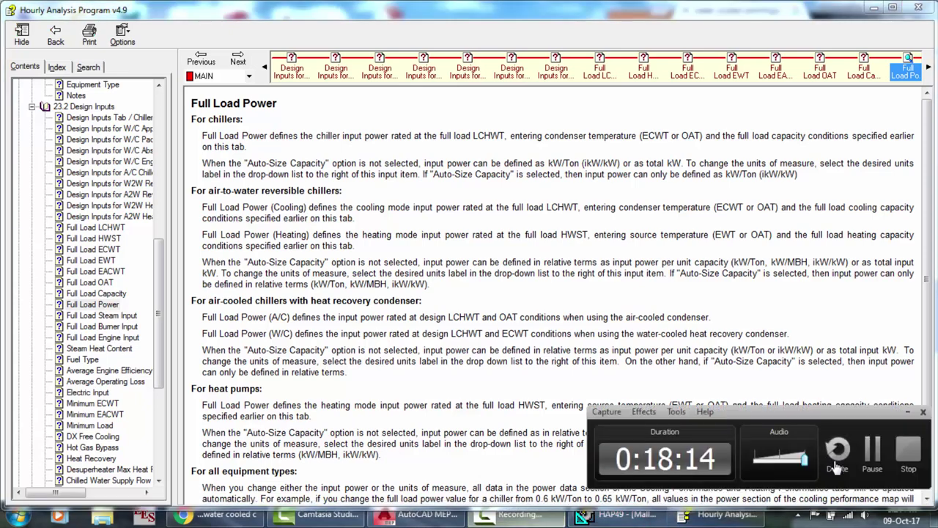
{"action": "left_click", "coordinate": [872, 451]}
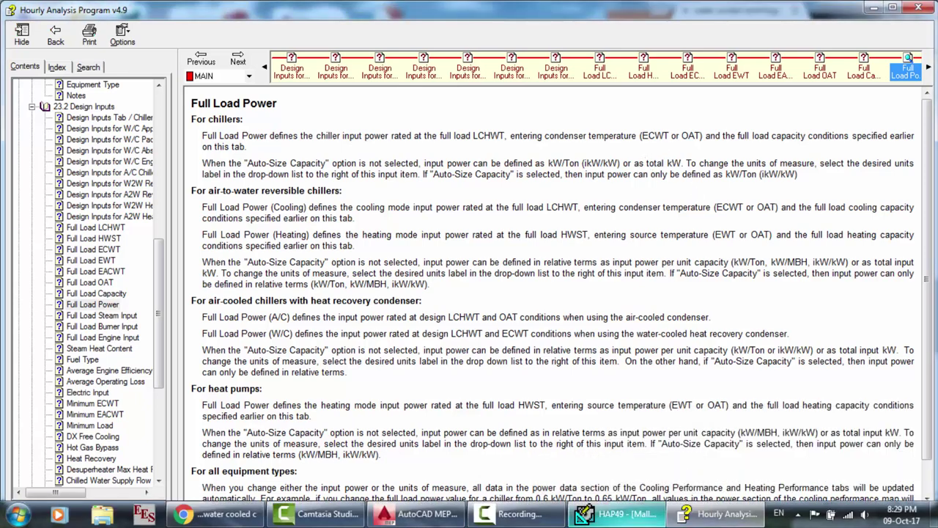
Step: Recheck the available units for Full Load Power in the Sample chiller's design inputs
{"action": "left_click", "coordinate": [620, 514]}
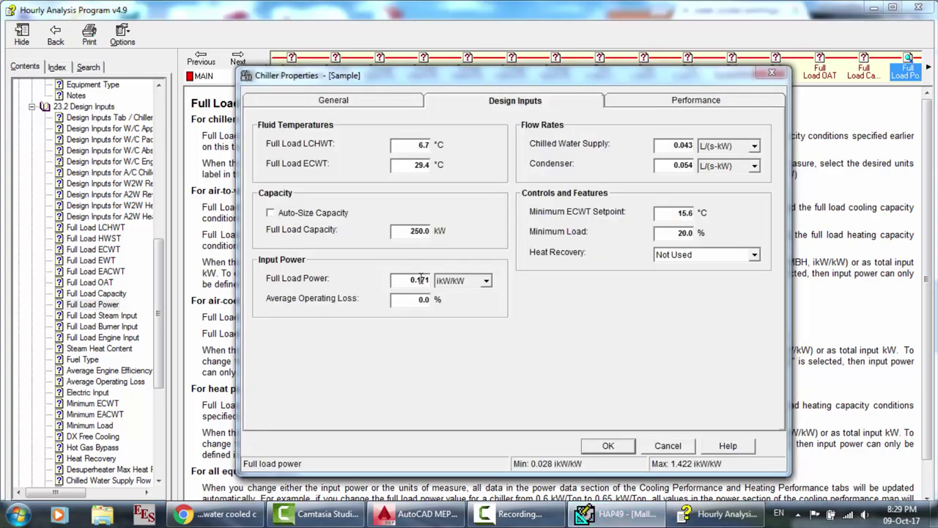
{"action": "left_click", "coordinate": [458, 283]}
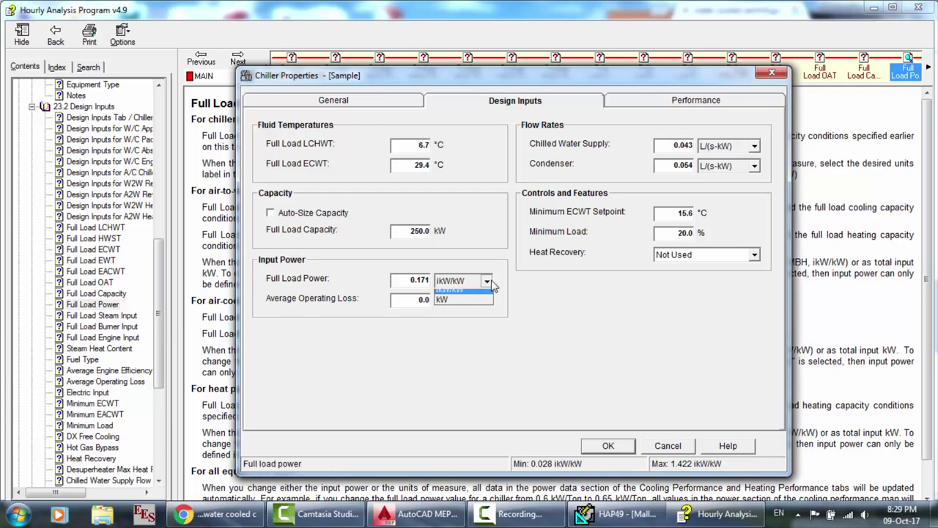
{"action": "left_click", "coordinate": [458, 294]}
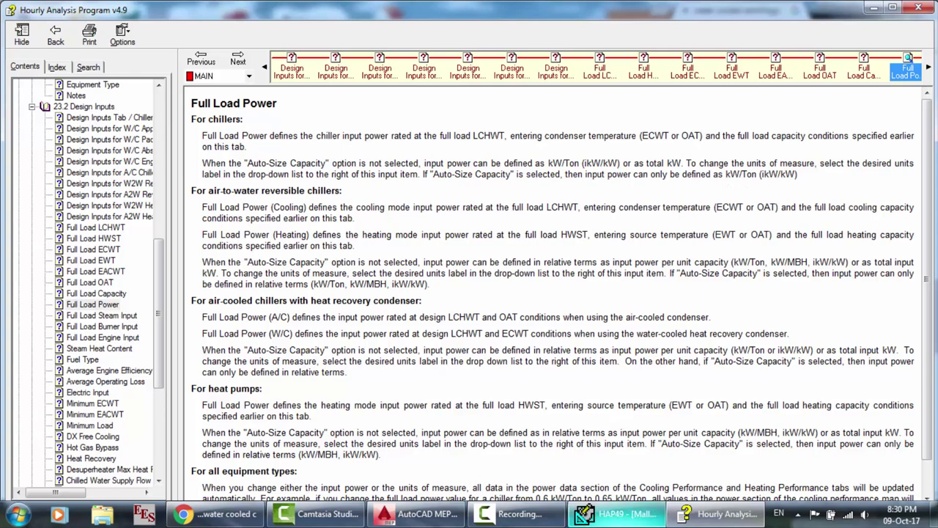
Step: Toggle Auto-Size Capacity for the Sample chiller to compare its effect on the Full Load Power units, leaving it turned on
{"action": "left_click", "coordinate": [615, 514]}
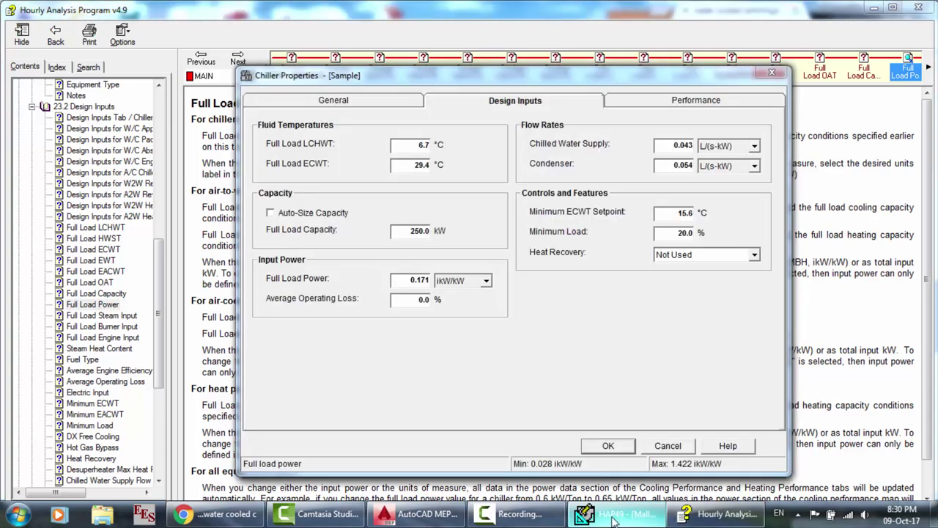
{"action": "left_click", "coordinate": [270, 213]}
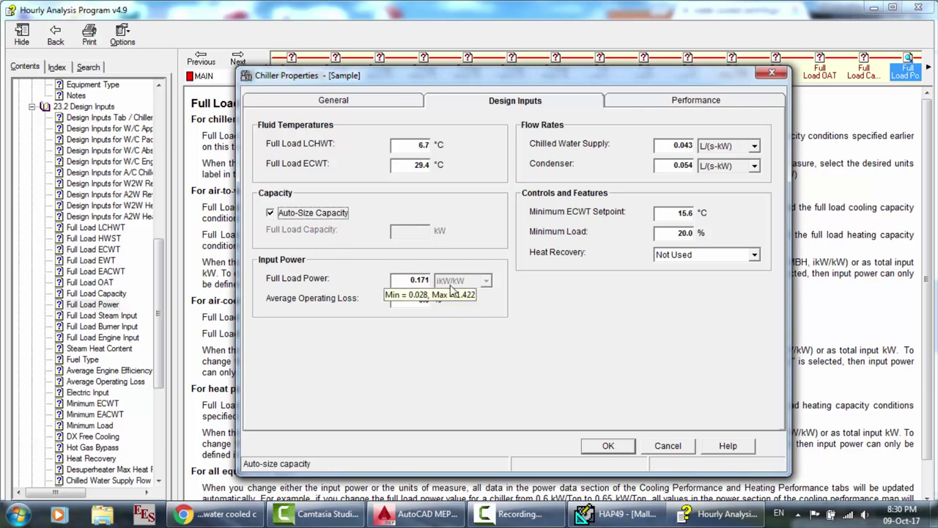
{"action": "left_click", "coordinate": [271, 213]}
{"action": "left_click", "coordinate": [271, 213]}
{"action": "left_click", "coordinate": [271, 213]}
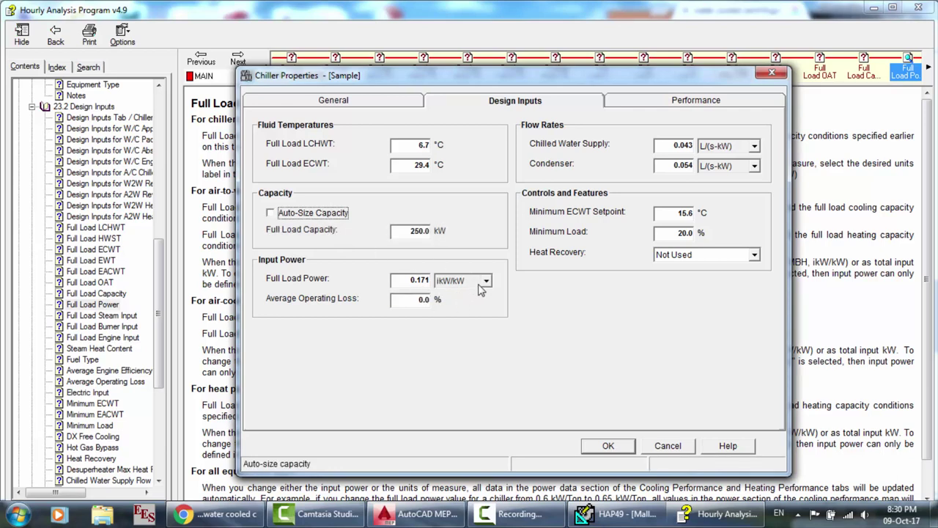
{"action": "left_click", "coordinate": [486, 280]}
{"action": "left_click", "coordinate": [486, 281]}
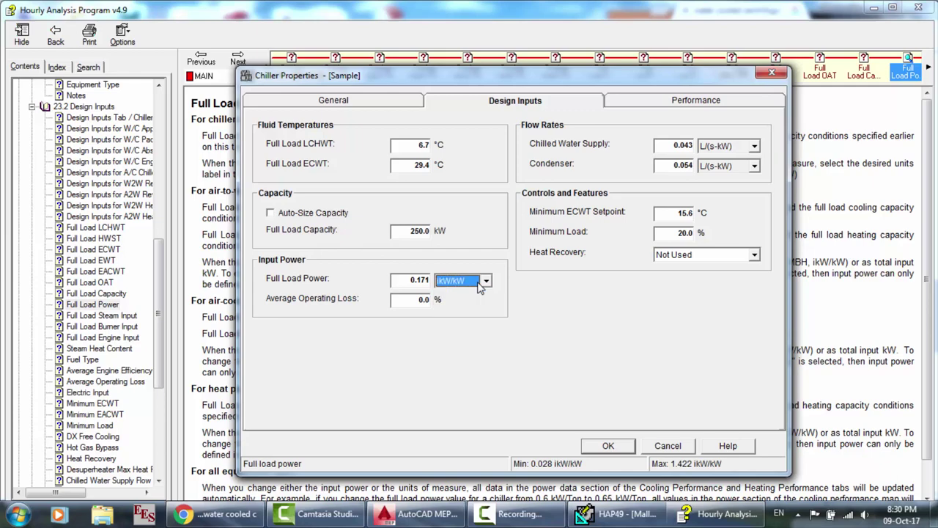
{"action": "left_click", "coordinate": [270, 213]}
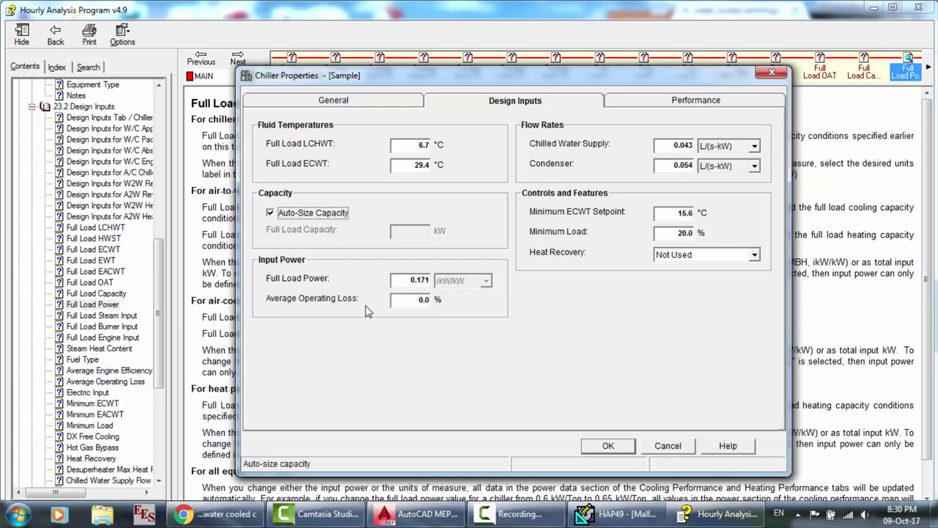
Step: Reread the Full Load Power help topic's rule on input power units when Auto-Size Capacity is selected
{"action": "left_click", "coordinate": [696, 522]}
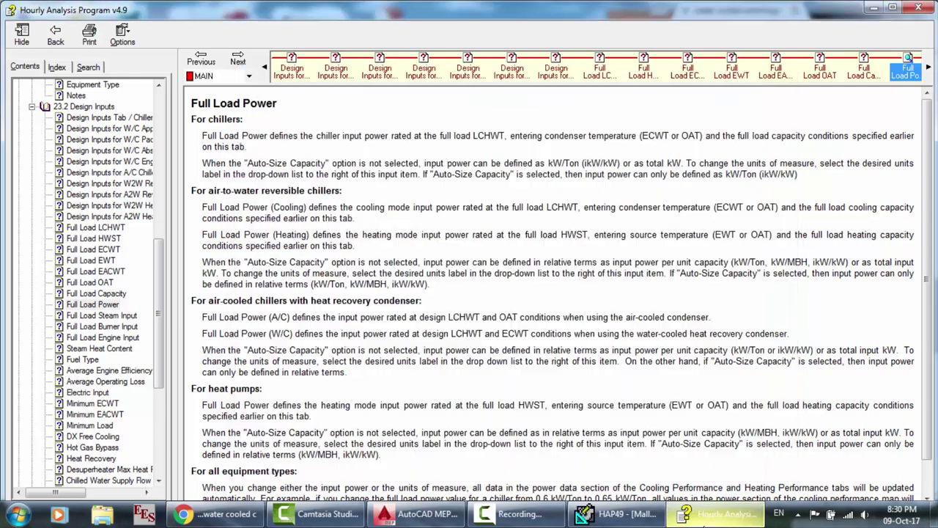
{"action": "middle_click", "coordinate": [469, 252]}
{"action": "scroll", "coordinate": [467, 249], "scroll_direction": "up", "scroll_amount": 1}
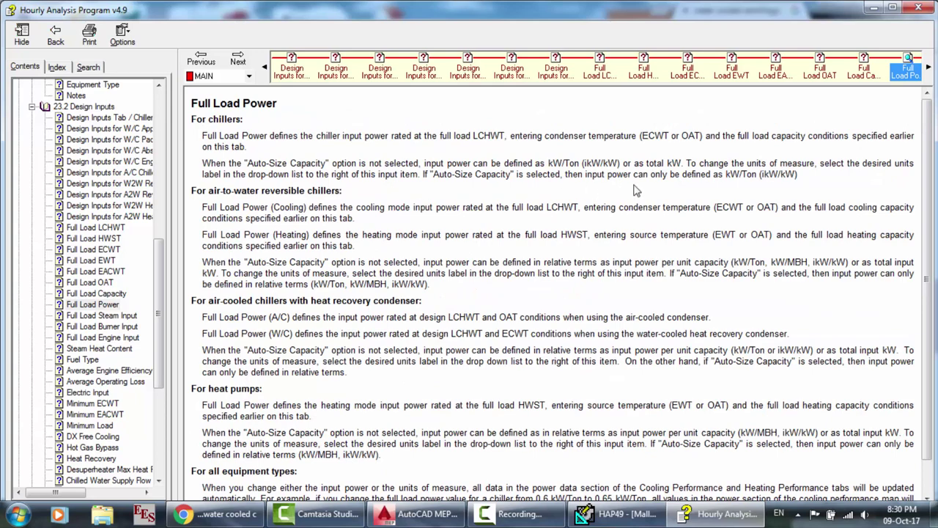
Step: Go back to the Sample chiller's design inputs and check the Average Operating Loss field
{"action": "left_click", "coordinate": [616, 517]}
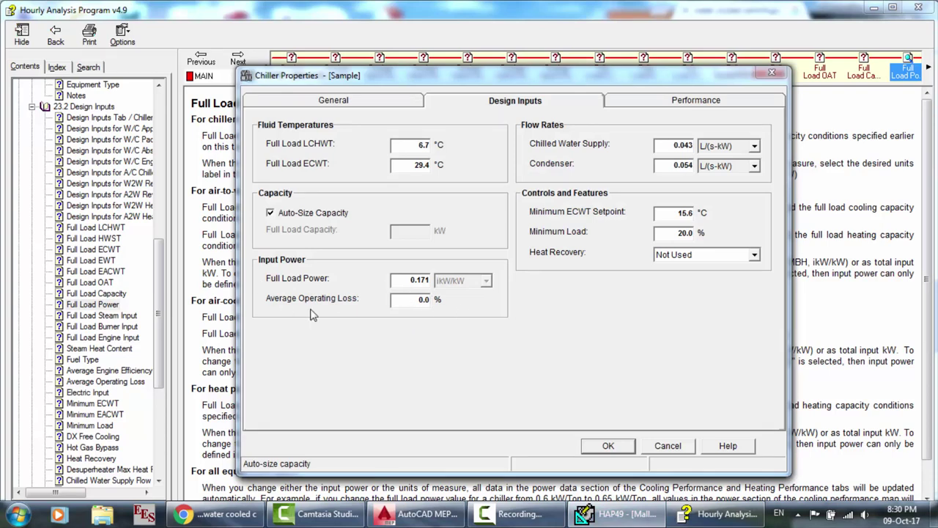
{"action": "left_click", "coordinate": [405, 299]}
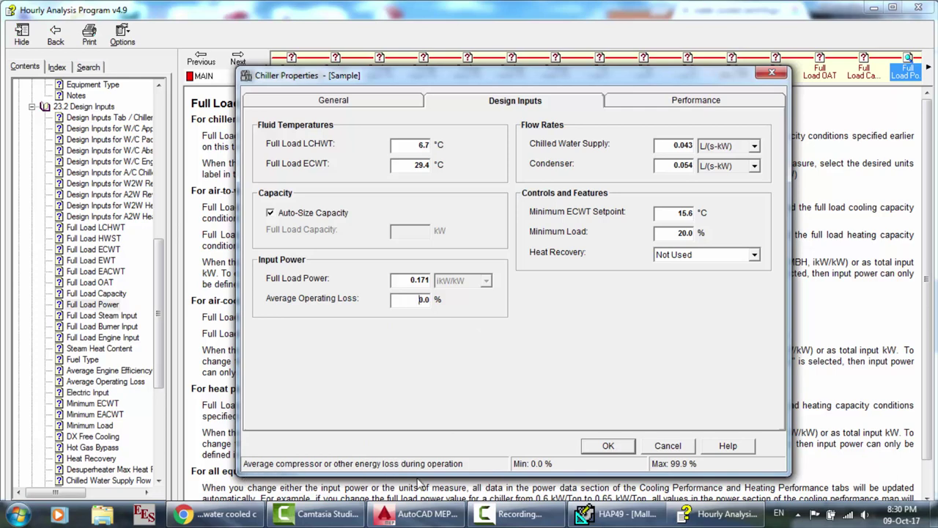
{"action": "left_click", "coordinate": [513, 513]}
{"action": "left_click", "coordinate": [872, 458]}
Step: Change the unit of the Sample chiller's Chilled Water Supply flow rate to °K and select its value
{"action": "left_click", "coordinate": [681, 145]}
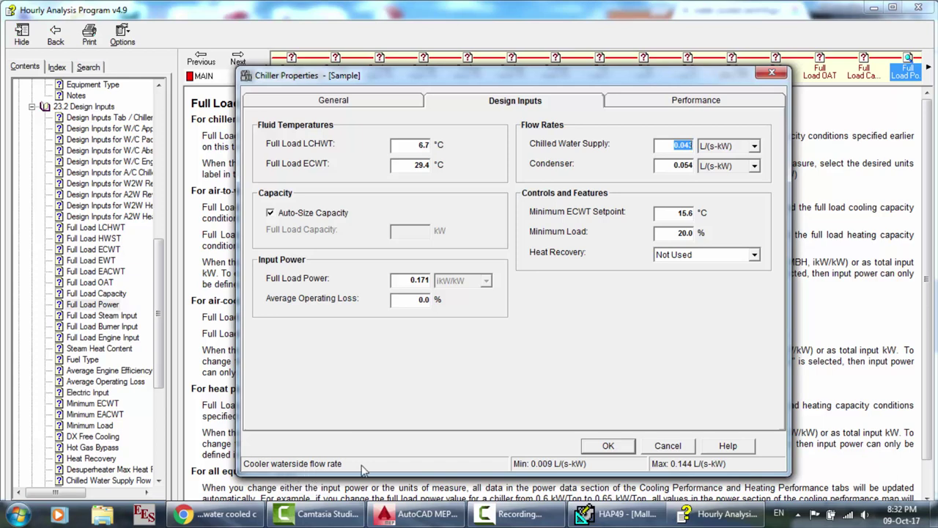
{"action": "left_click", "coordinate": [755, 146]}
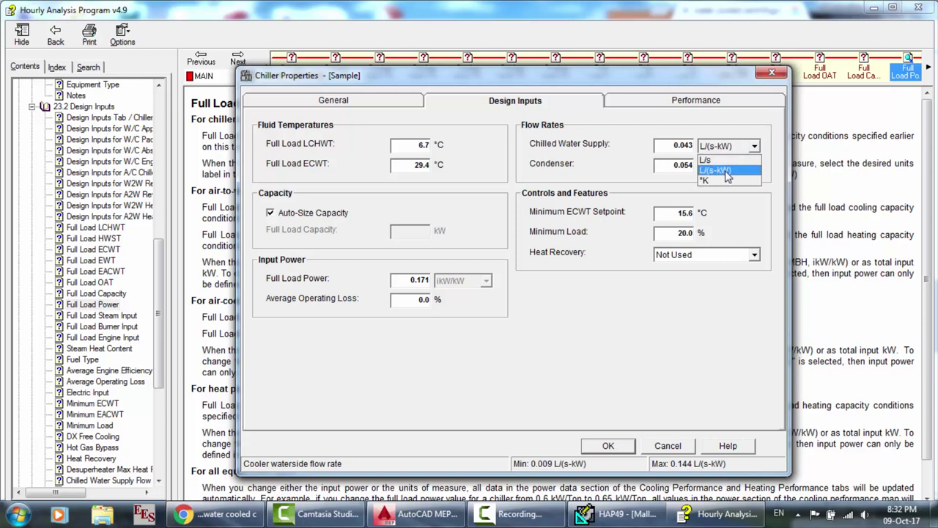
{"action": "left_click", "coordinate": [706, 182]}
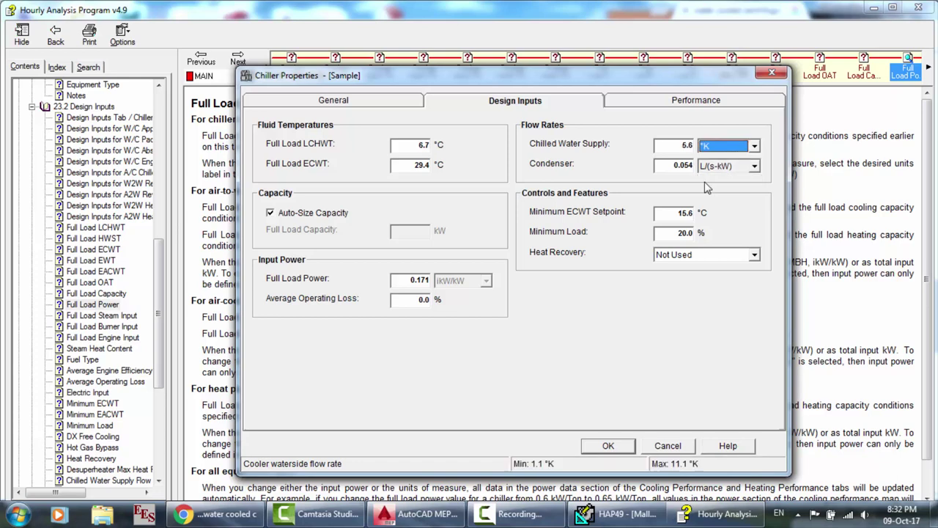
{"action": "double_click", "coordinate": [682, 145]}
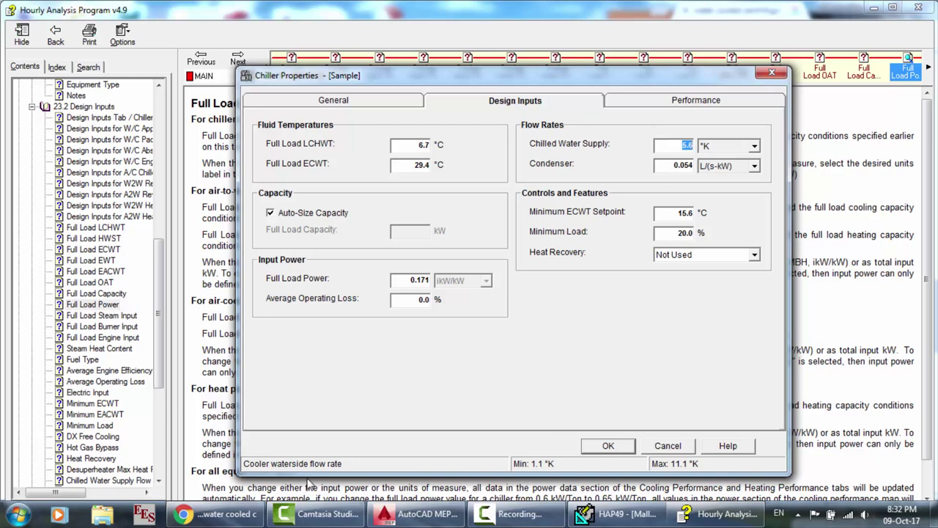
Step: Return to the help and read the Full Load Steam Input and Full Load Burner Input topics that follow Full Load Power
{"action": "left_click", "coordinate": [822, 332]}
{"action": "middle_click", "coordinate": [518, 279]}
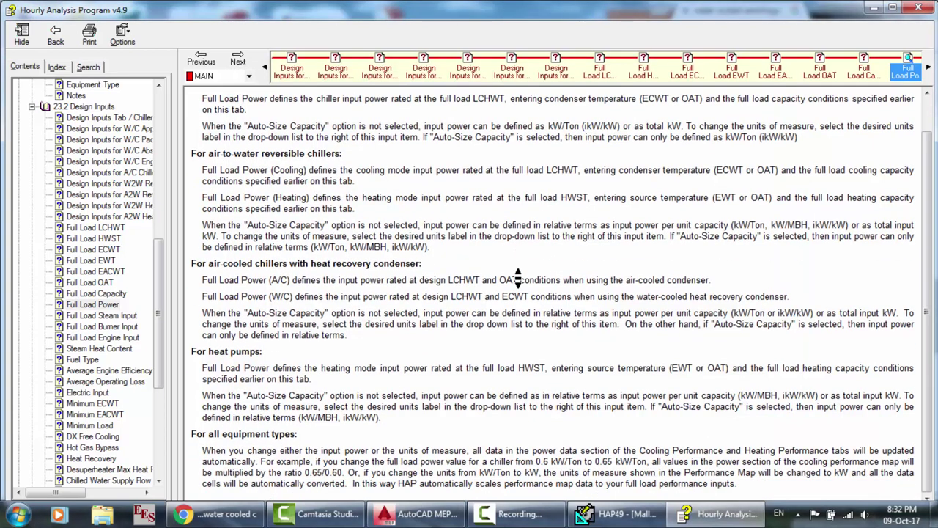
{"action": "scroll", "coordinate": [519, 279], "scroll_direction": "up", "scroll_amount": 1}
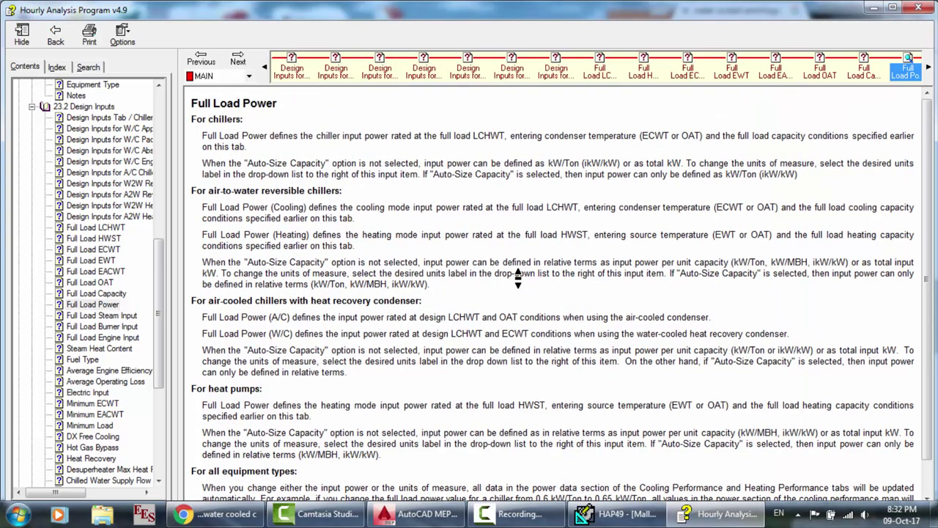
{"action": "left_click", "coordinate": [929, 67]}
{"action": "left_click", "coordinate": [929, 67]}
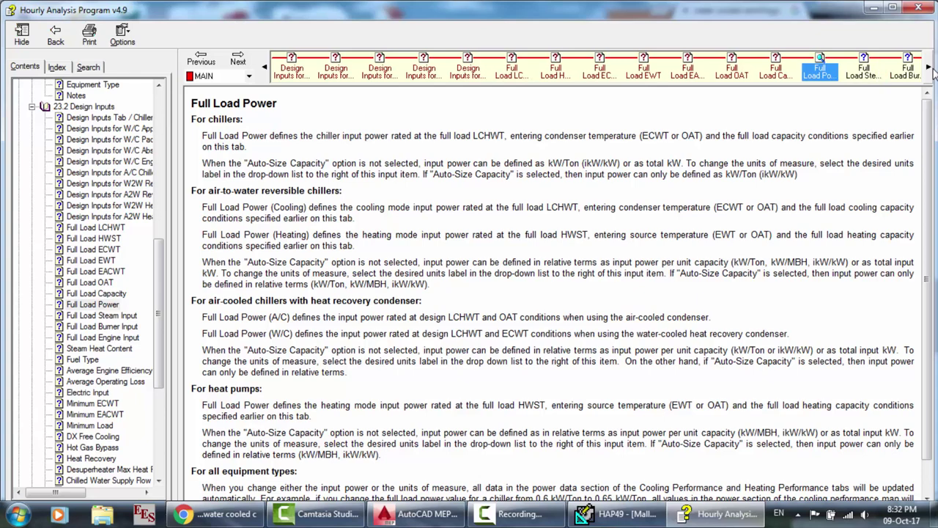
{"action": "left_click", "coordinate": [863, 72]}
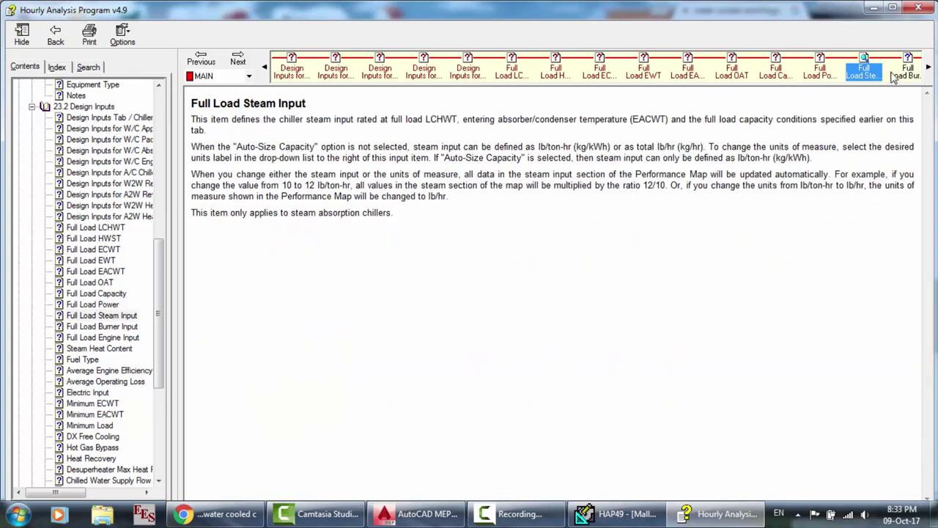
{"action": "left_click", "coordinate": [912, 75]}
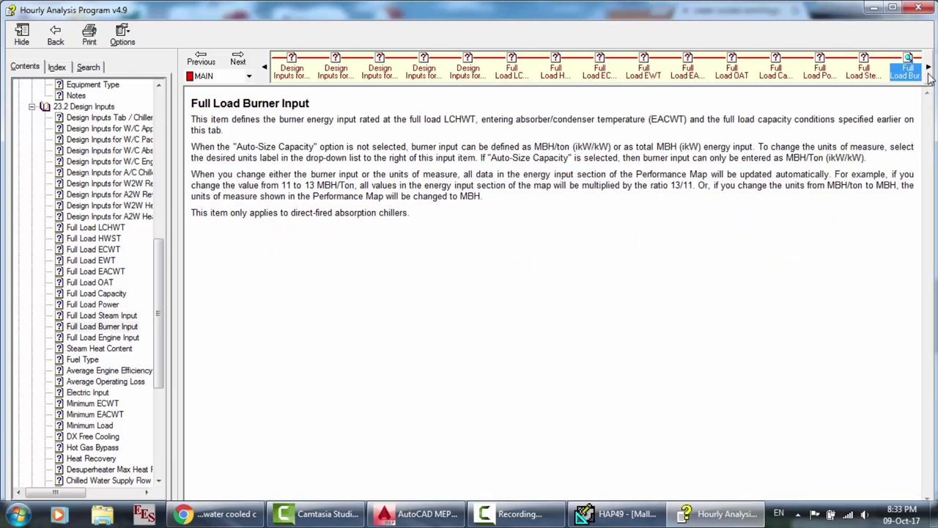
Step: Look through the help topics on Full Load Engine Input, Steam Heat Content, Average Engine Efficiency and Fuel Type
{"action": "left_click", "coordinate": [929, 69]}
{"action": "double_click", "coordinate": [929, 70]}
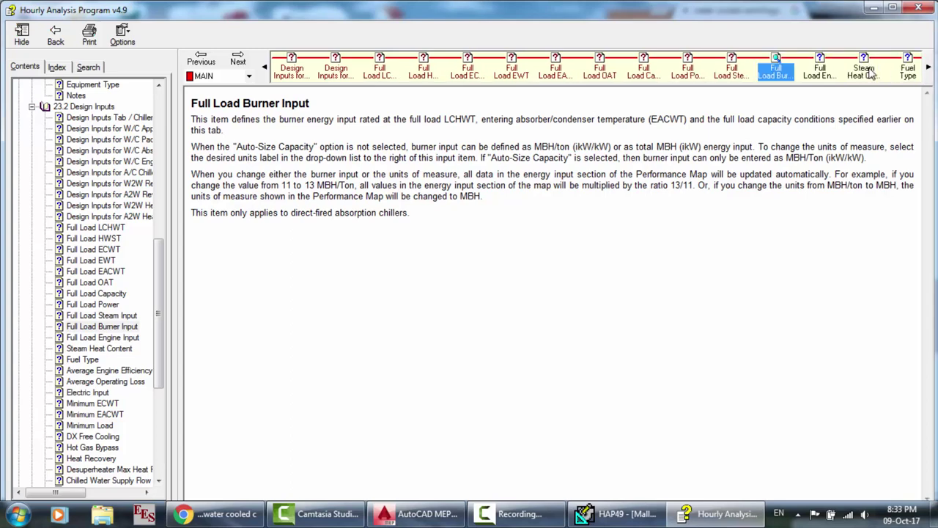
{"action": "left_click", "coordinate": [827, 72]}
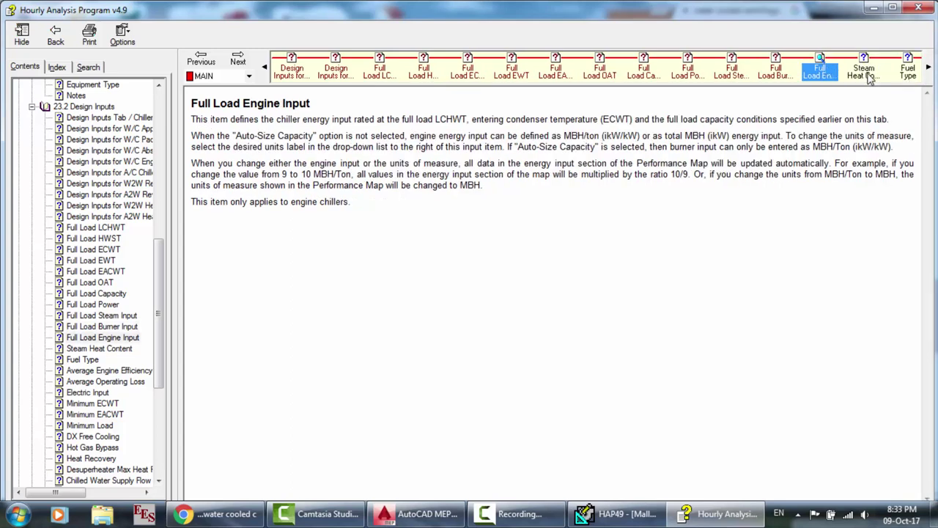
{"action": "left_click", "coordinate": [865, 74]}
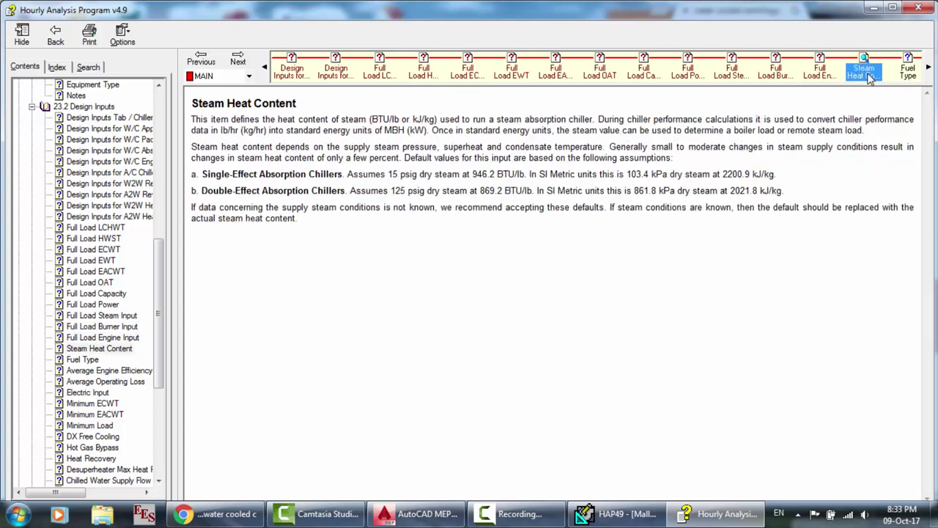
{"action": "left_click", "coordinate": [927, 70]}
{"action": "left_click", "coordinate": [927, 70]}
{"action": "left_click", "coordinate": [926, 71]}
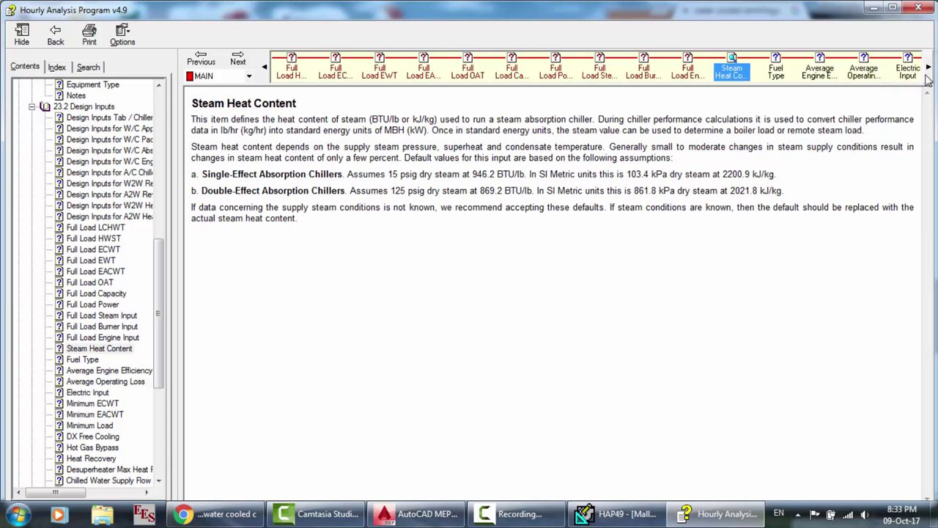
{"action": "left_click", "coordinate": [823, 70]}
{"action": "left_click", "coordinate": [779, 69]}
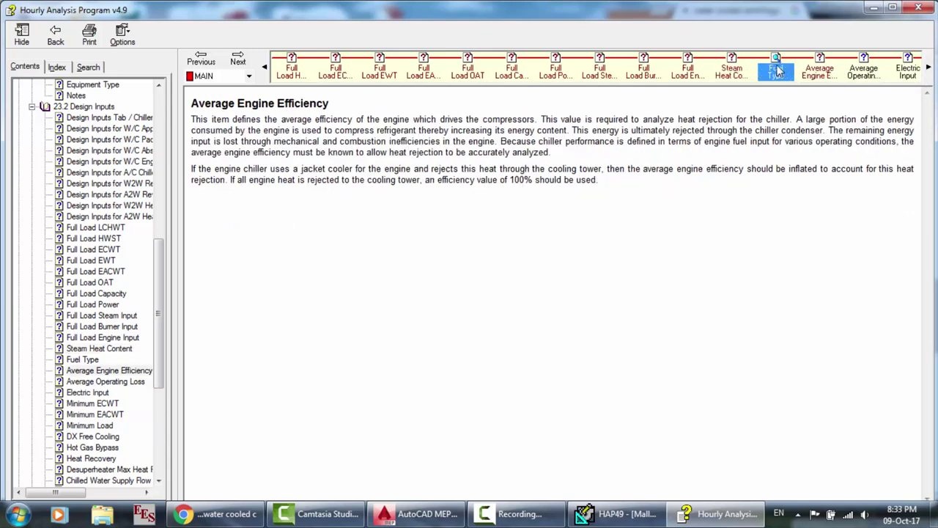
Step: Open the Chilled Water Supply Flow Rate help topic and compare its three ways of specifying flow with the Sample chiller's Flow Rates inputs
{"action": "left_click_drag", "start_coordinate": [159, 315], "coordinate": [161, 393]}
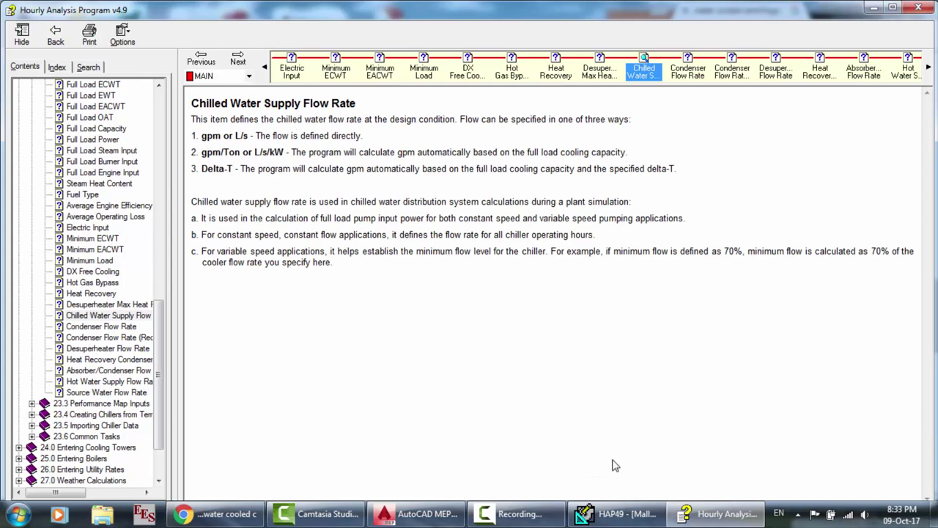
{"action": "left_click", "coordinate": [614, 513]}
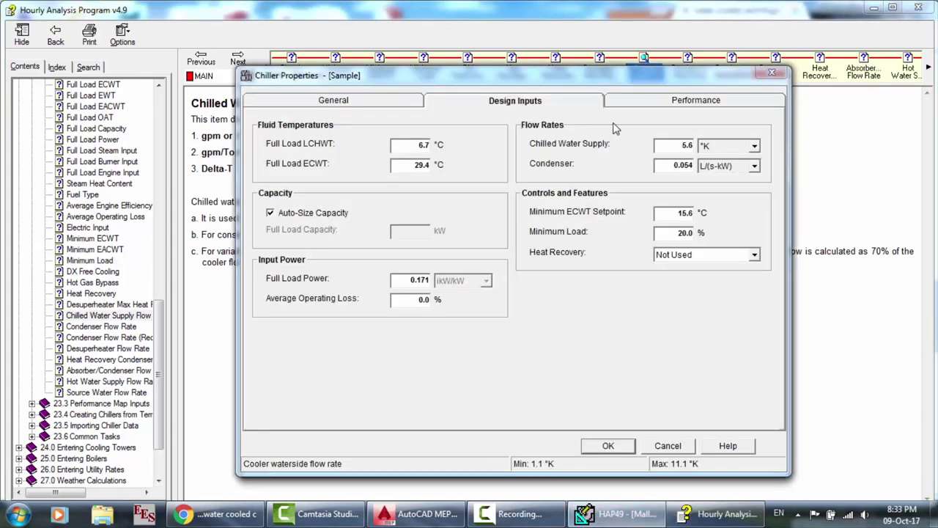
{"action": "left_click", "coordinate": [846, 189]}
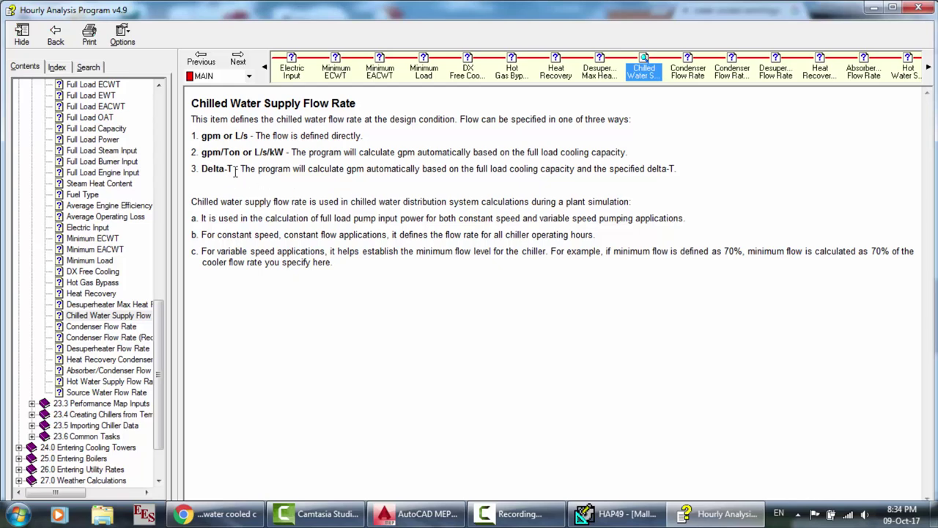
{"action": "left_click", "coordinate": [593, 518]}
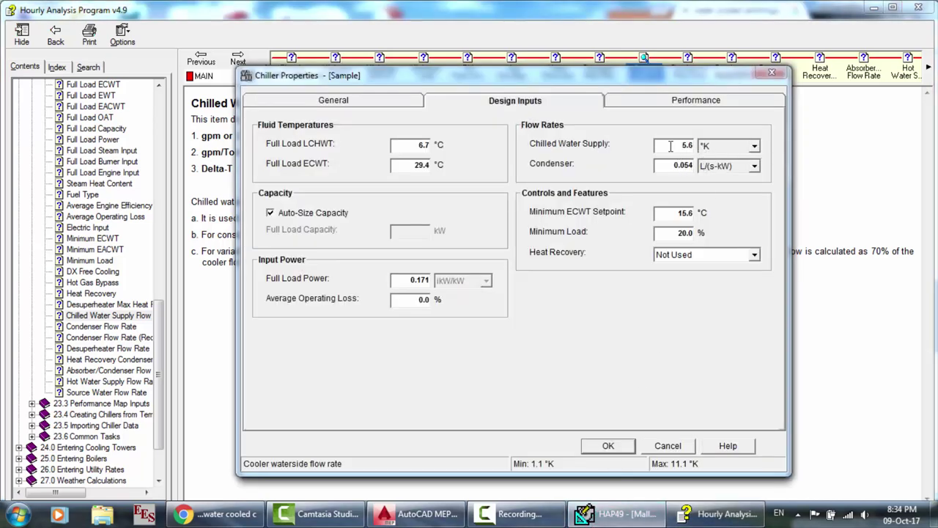
{"action": "left_click", "coordinate": [825, 208]}
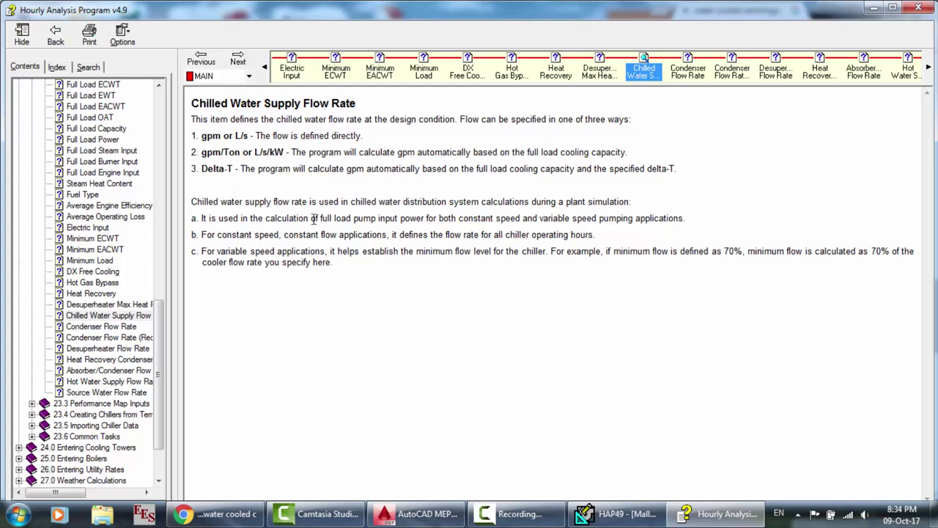
Step: Highlight and read the help passage on how chilled water supply flow rate is used in plant simulation, checking it against the Sample chiller's inputs
{"action": "left_click_drag", "start_coordinate": [310, 218], "coordinate": [434, 278]}
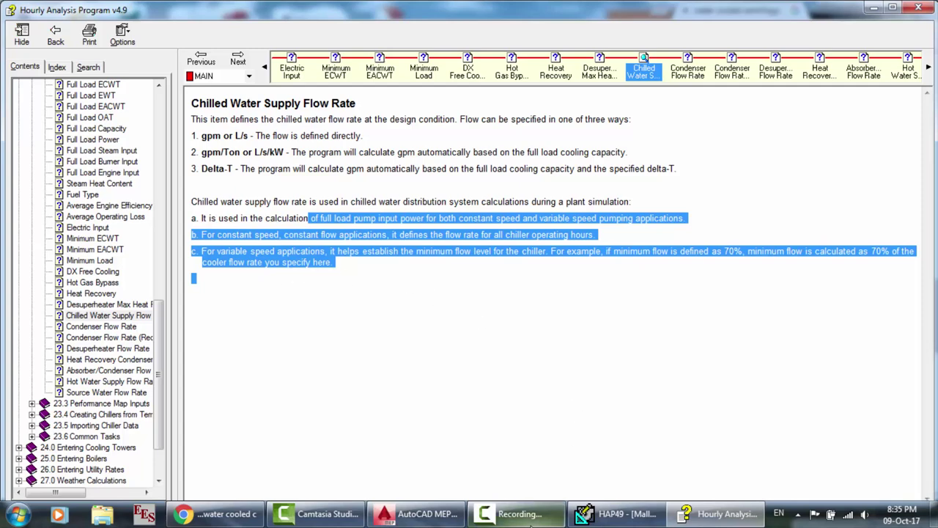
{"action": "left_click", "coordinate": [516, 514]}
{"action": "left_click", "coordinate": [872, 451]}
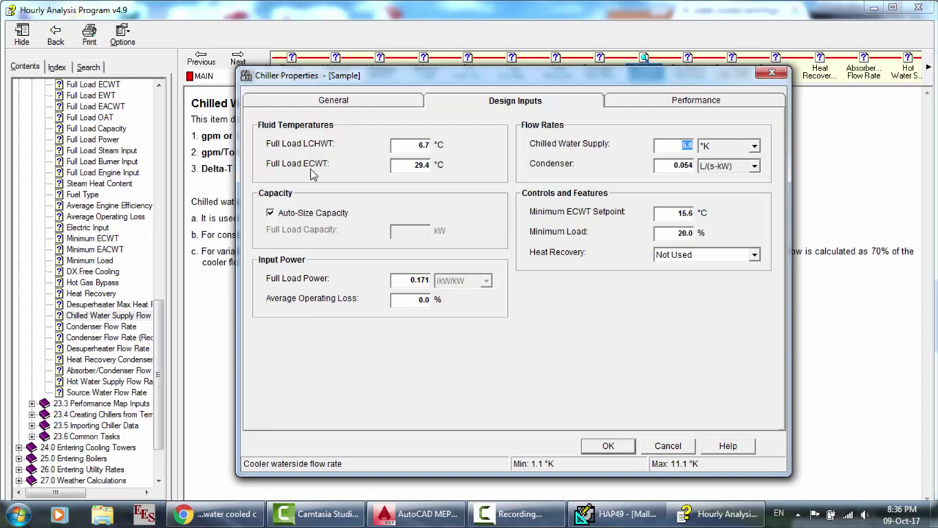
{"action": "left_click", "coordinate": [215, 200]}
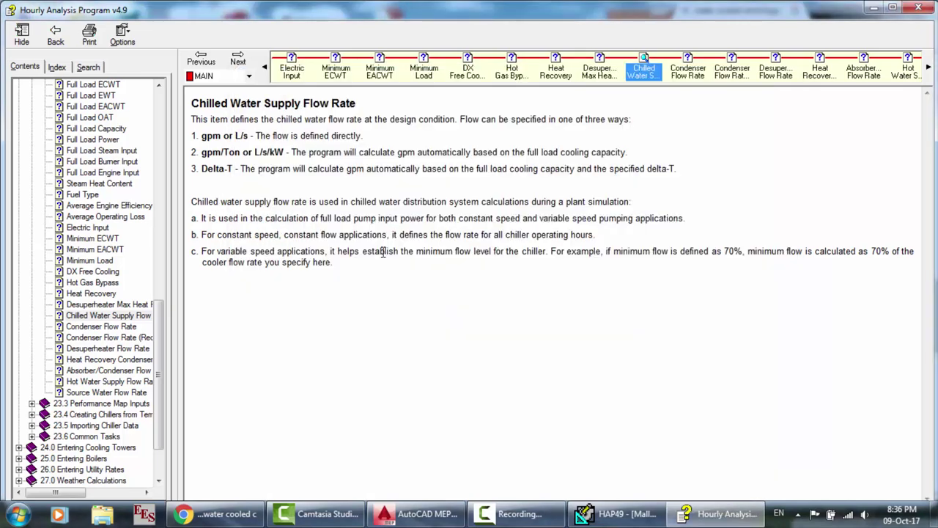
Step: Read the Electric Input help topic and go back through the design input topics to Full Load Power
{"action": "left_click", "coordinate": [297, 70]}
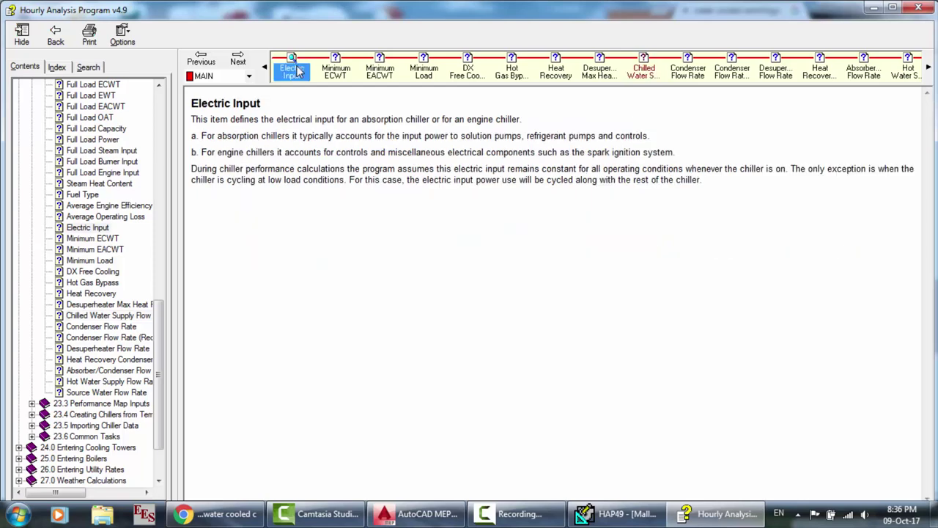
{"action": "left_click", "coordinate": [267, 69]}
{"action": "left_click", "coordinate": [266, 69]}
{"action": "left_click", "coordinate": [266, 69]}
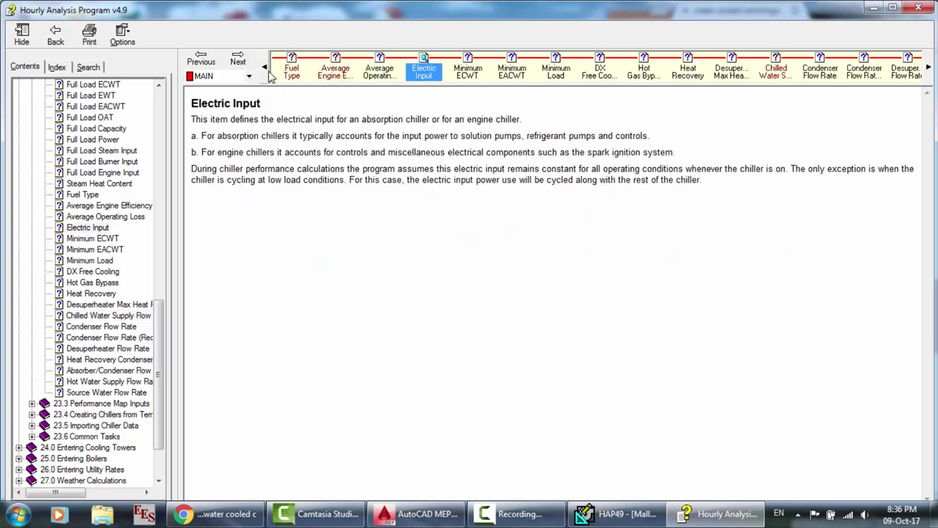
{"action": "left_click", "coordinate": [266, 69]}
{"action": "left_click", "coordinate": [266, 69]}
{"action": "left_click", "coordinate": [266, 69]}
{"action": "left_click", "coordinate": [267, 69]}
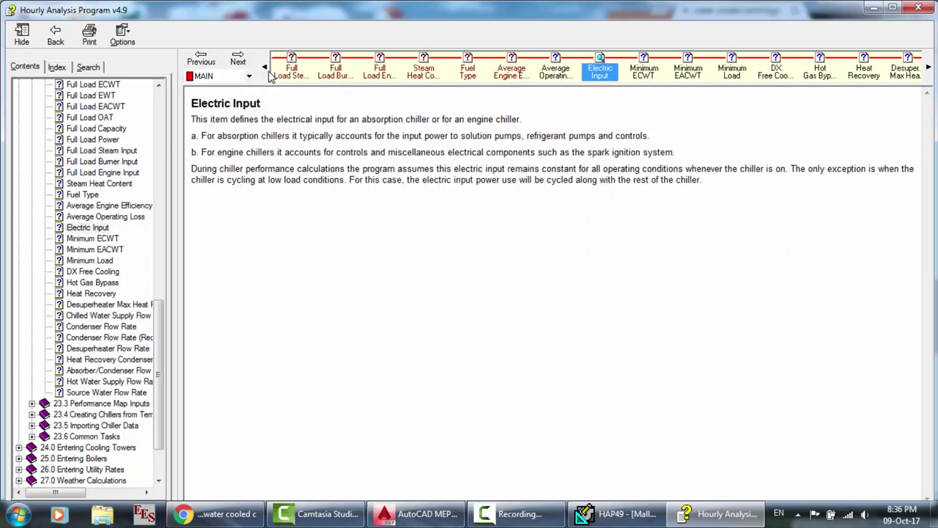
{"action": "left_click", "coordinate": [266, 69]}
{"action": "left_click", "coordinate": [293, 71]}
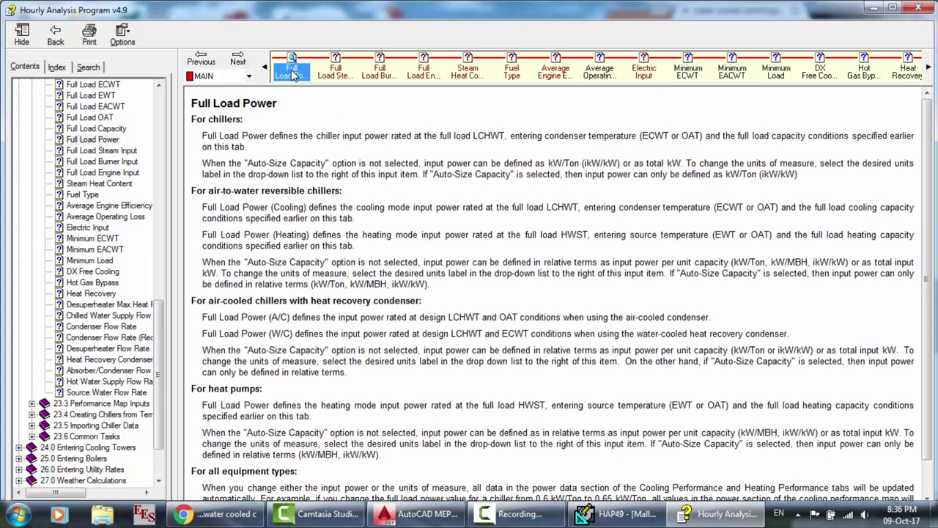
Step: Go further back in the help to read the Full Load EWT and Full Load ECWT topics
{"action": "left_click", "coordinate": [266, 69]}
{"action": "left_click", "coordinate": [266, 69]}
{"action": "left_click", "coordinate": [266, 69]}
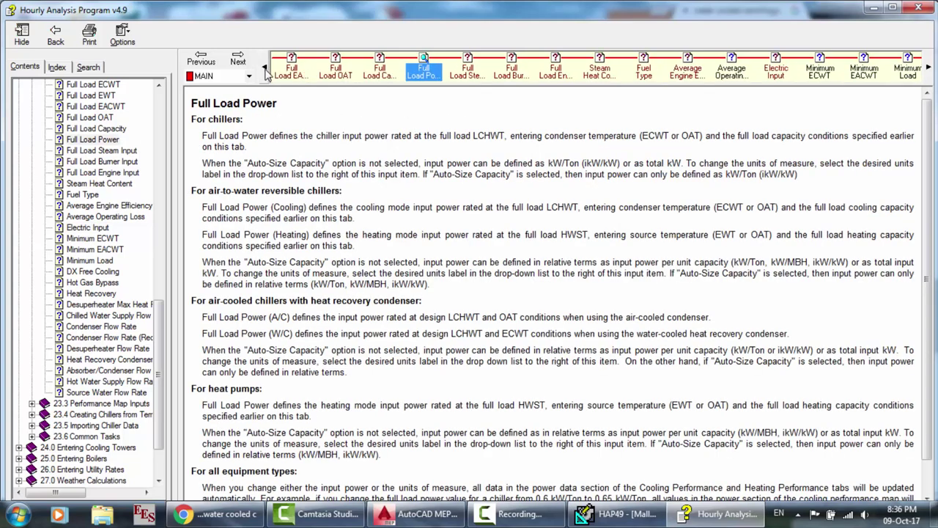
{"action": "left_click", "coordinate": [266, 69]}
{"action": "left_click", "coordinate": [302, 74]}
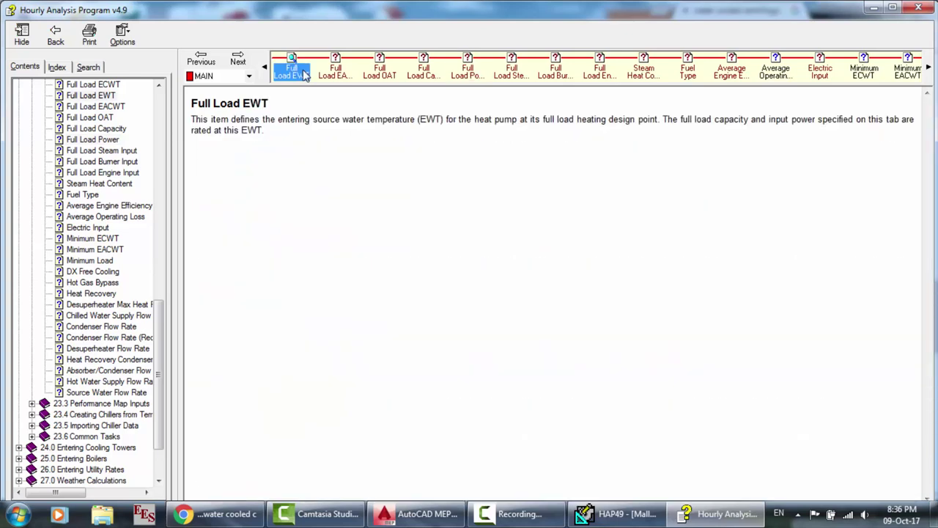
{"action": "left_click", "coordinate": [265, 68]}
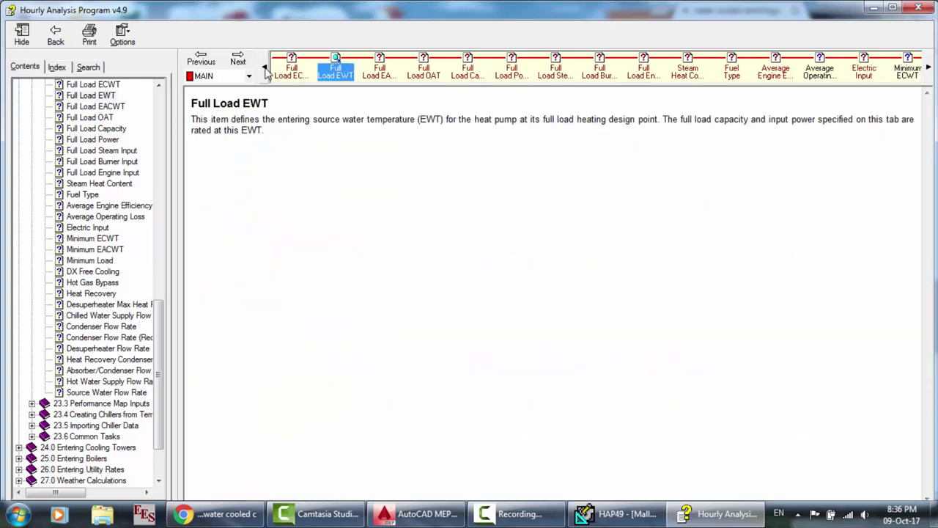
{"action": "left_click", "coordinate": [266, 69]}
{"action": "left_click", "coordinate": [334, 73]}
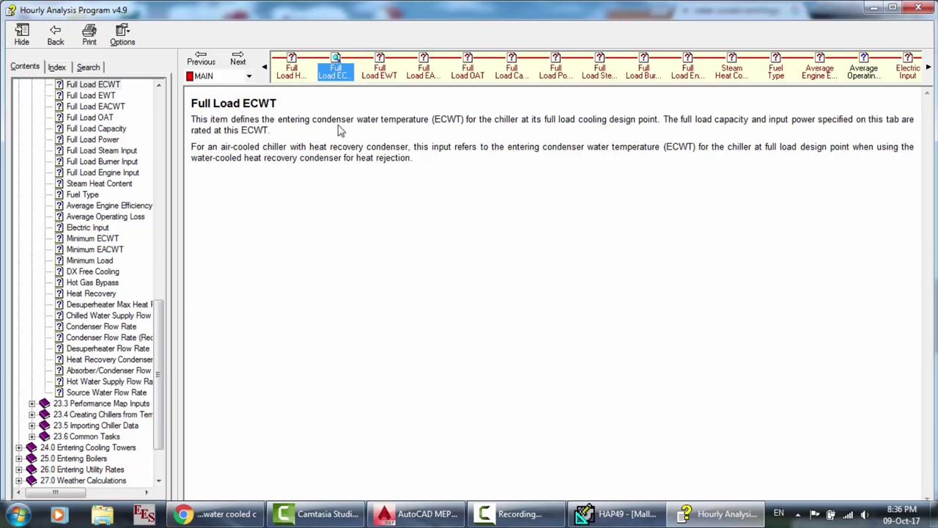
Step: Reopen the Chilled Water Supply Flow Rate help topic, then return to the Sample chiller's design inputs
{"action": "left_click", "coordinate": [928, 69]}
{"action": "left_click", "coordinate": [928, 69]}
{"action": "left_click", "coordinate": [929, 69]}
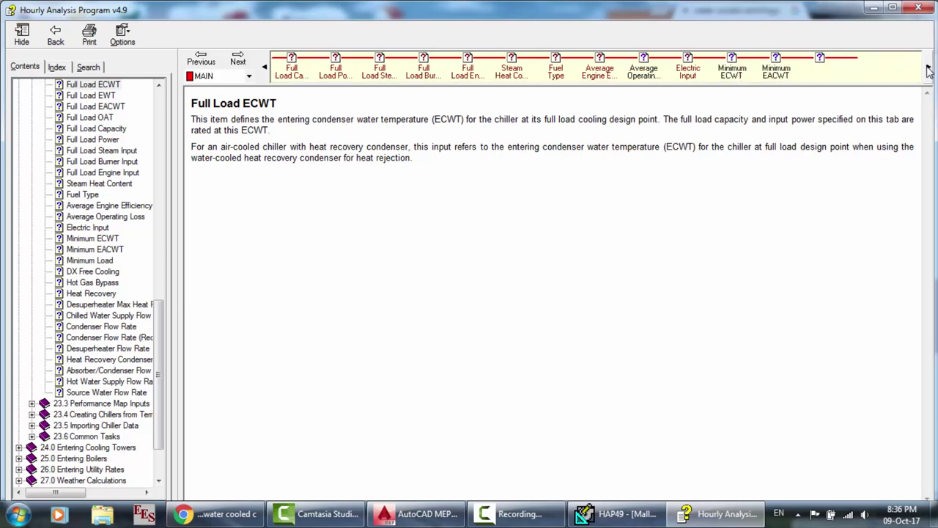
{"action": "left_click", "coordinate": [928, 69]}
{"action": "left_click", "coordinate": [928, 69]}
{"action": "left_click", "coordinate": [928, 68]}
{"action": "left_click", "coordinate": [928, 69]}
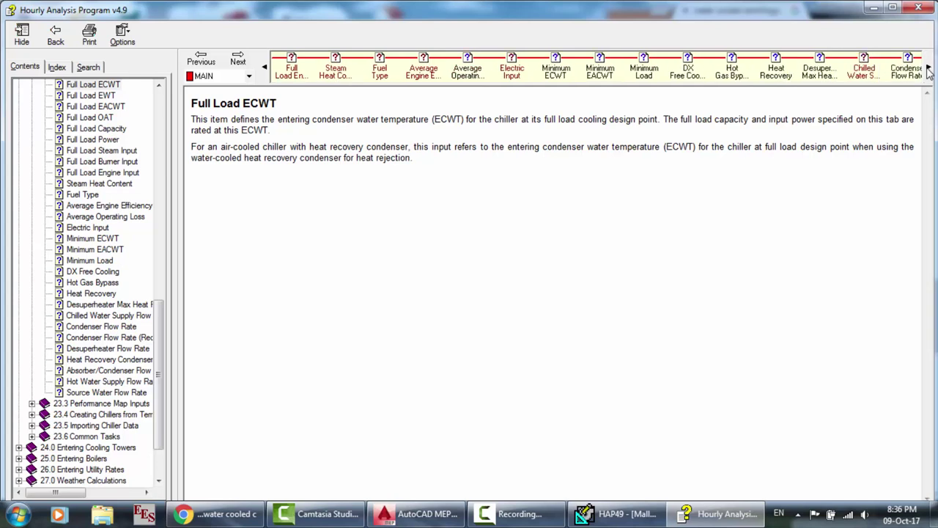
{"action": "left_click", "coordinate": [865, 72]}
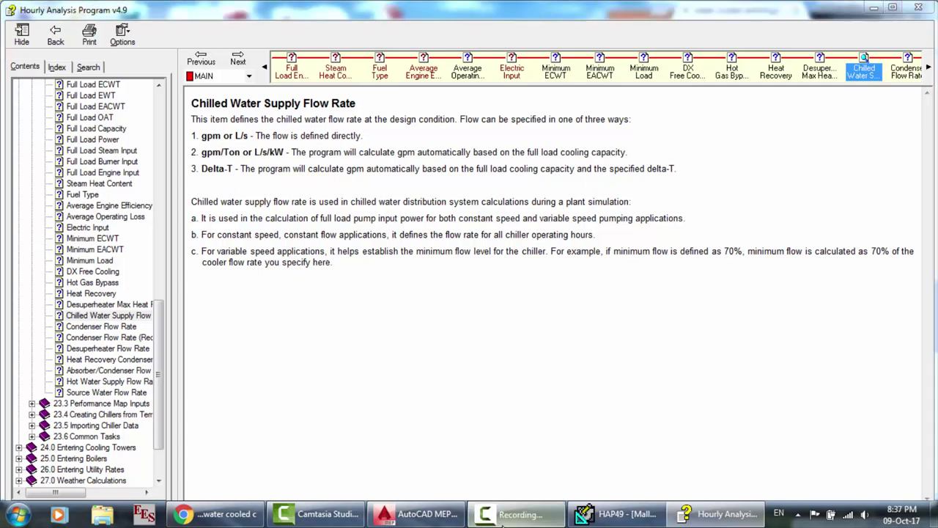
{"action": "left_click", "coordinate": [502, 517]}
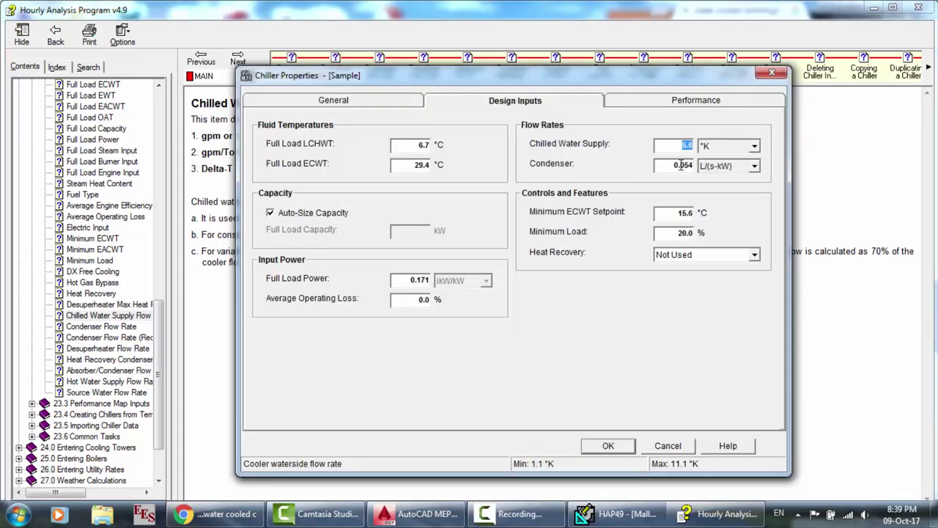
Step: Change the unit of the Sample chiller's Condenser flow rate to °K and select the Chilled Water Supply flow rate value
{"action": "left_click", "coordinate": [682, 166]}
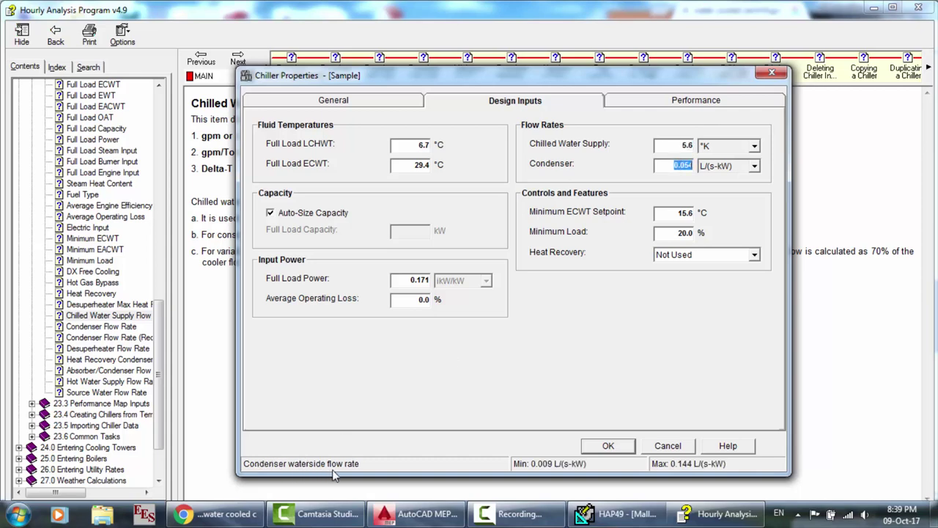
{"action": "left_click", "coordinate": [733, 167]}
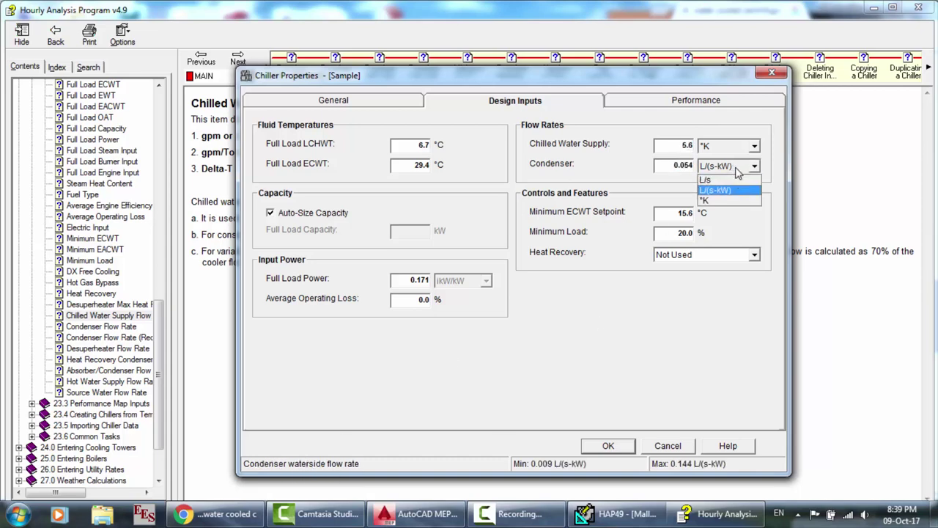
{"action": "left_click", "coordinate": [725, 202]}
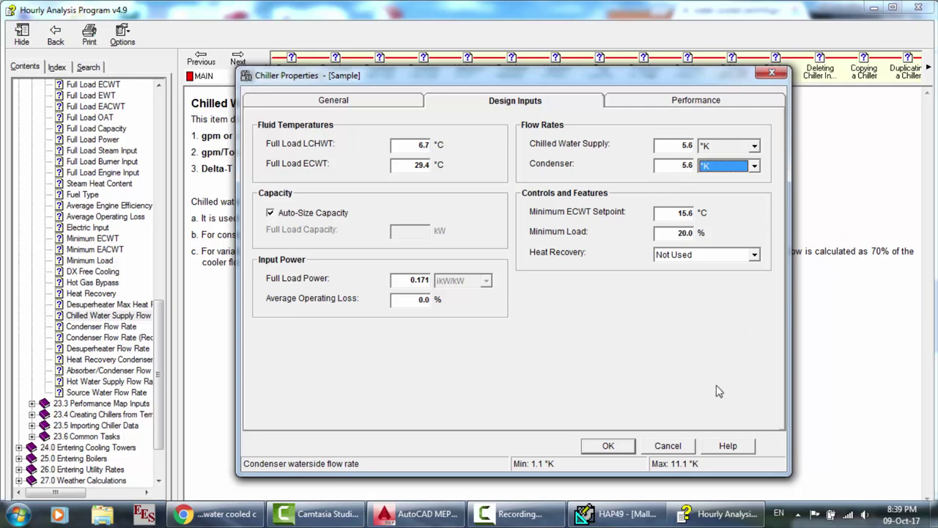
{"action": "left_click", "coordinate": [516, 514]}
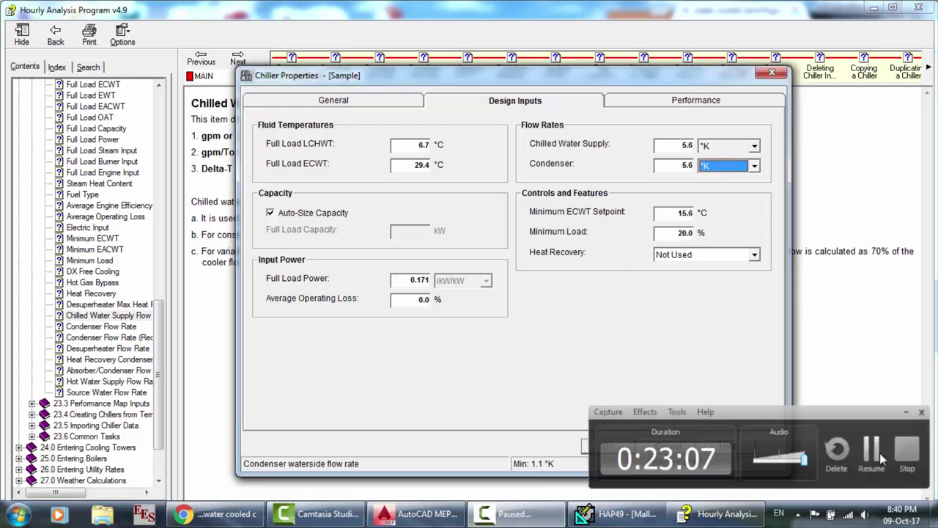
{"action": "left_click", "coordinate": [672, 143]}
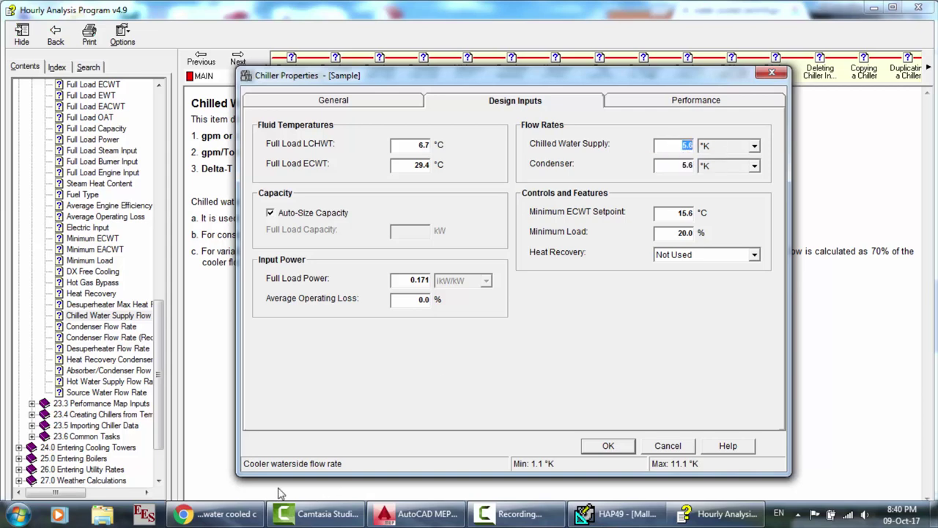
Step: Review the Sample chiller's Condenser flow rate, Minimum ECWT Setpoint and Minimum Load inputs, and keep Heat Recovery at Not Used
{"action": "left_click", "coordinate": [660, 168]}
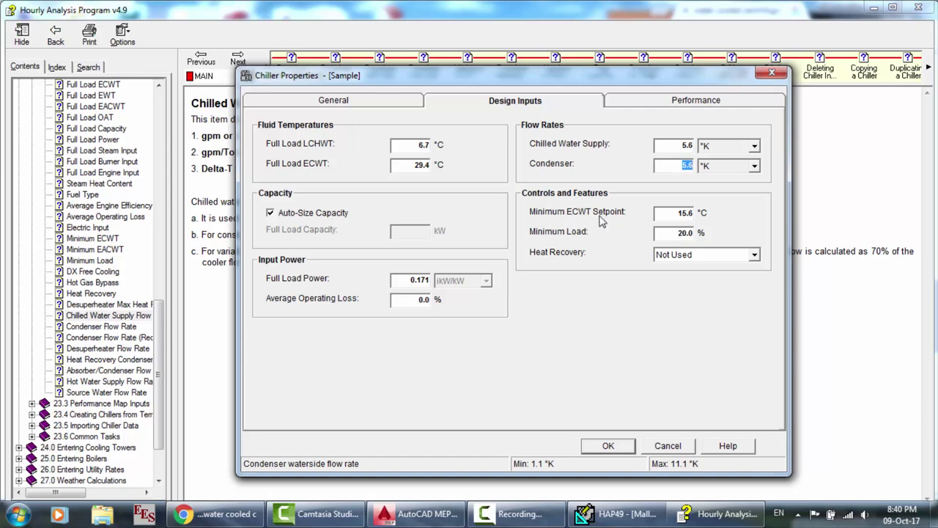
{"action": "left_click", "coordinate": [683, 214]}
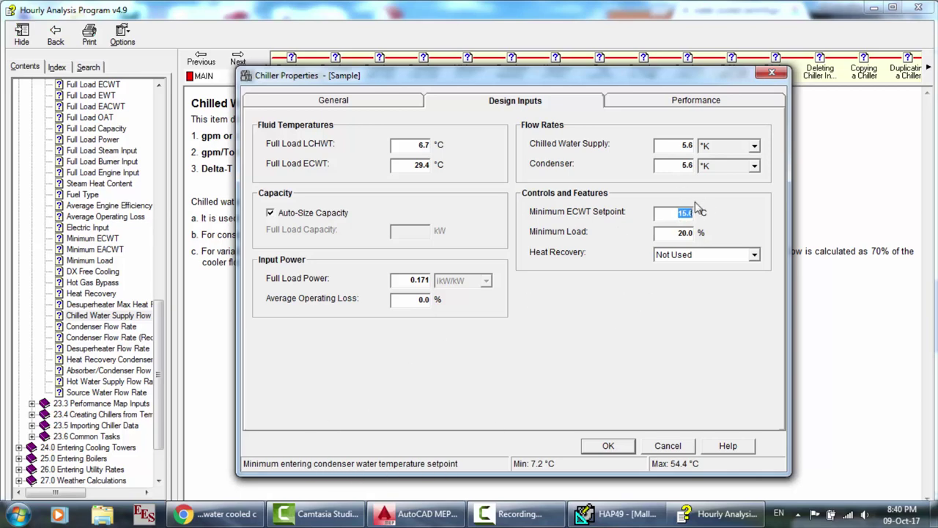
{"action": "left_click", "coordinate": [663, 234]}
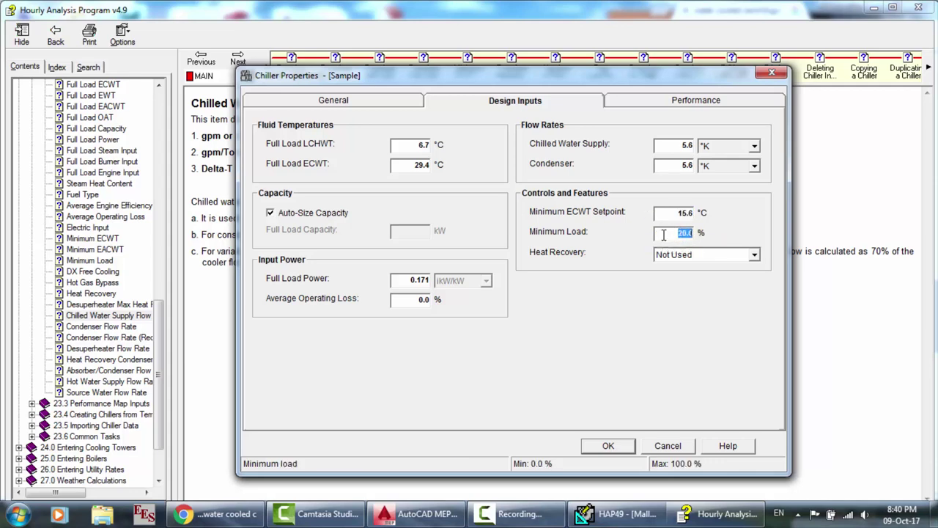
{"action": "left_click", "coordinate": [728, 256]}
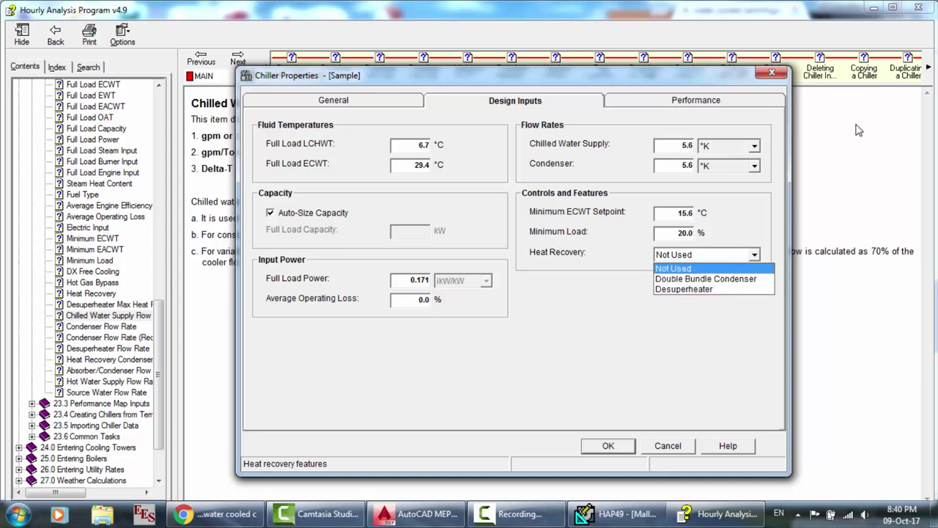
{"action": "left_click", "coordinate": [679, 269]}
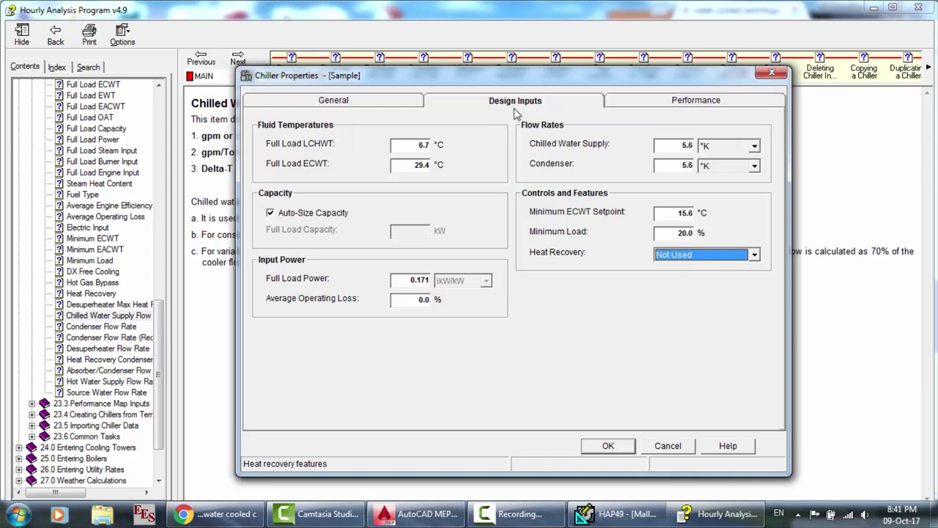
Step: Change the Sample chiller's Equipment Function to Reversible (Hot or Chilled Water) and view the corresponding design inputs
{"action": "left_click", "coordinate": [355, 104]}
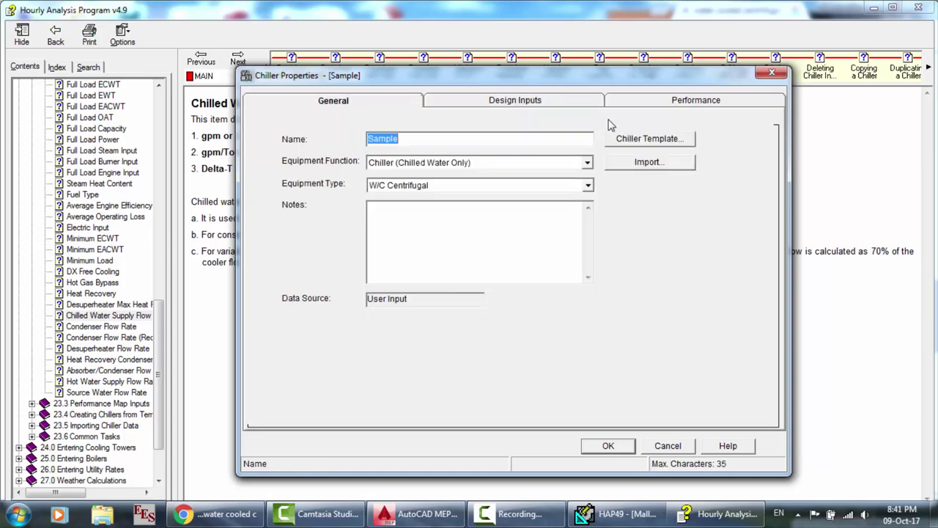
{"action": "left_click", "coordinate": [444, 168]}
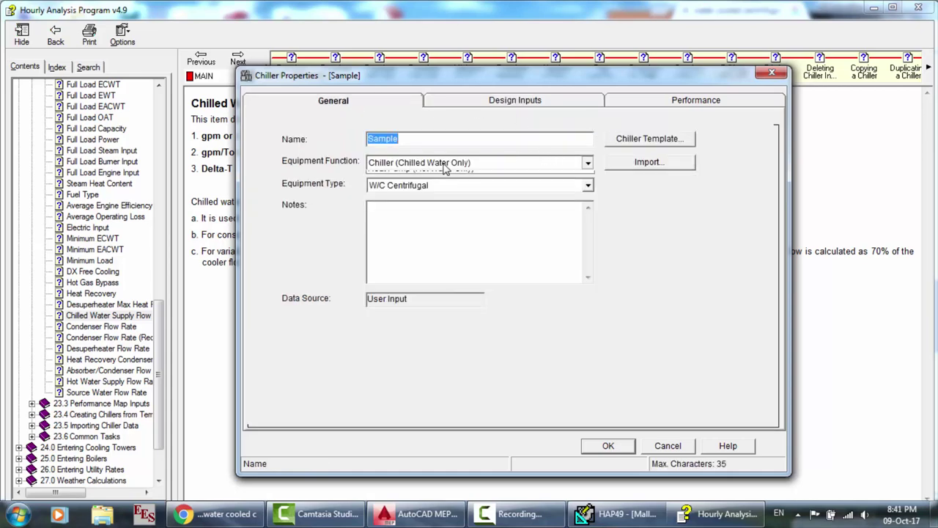
{"action": "left_click", "coordinate": [393, 187]}
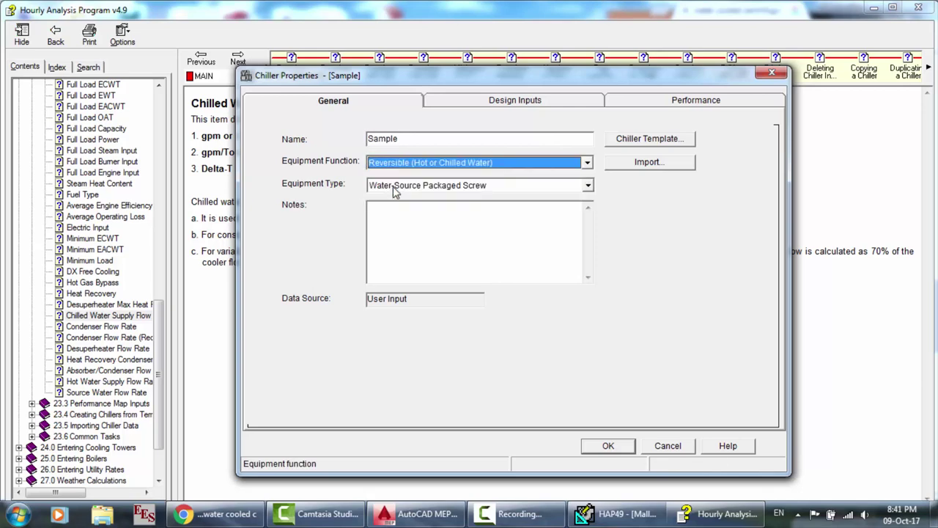
{"action": "left_click", "coordinate": [513, 101]}
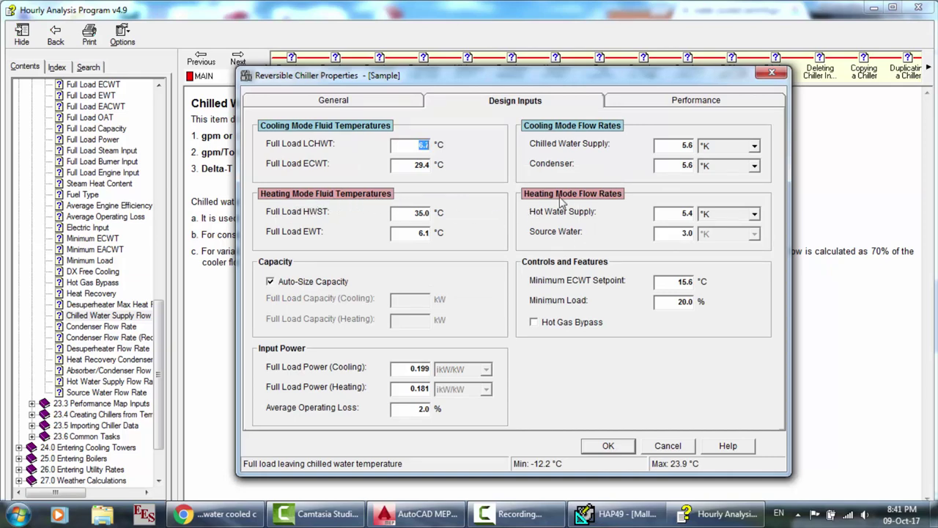
Step: Switch the Equipment Function to Heat Pump (Hot Water Only) and view the heat pump's design inputs
{"action": "left_click", "coordinate": [368, 106]}
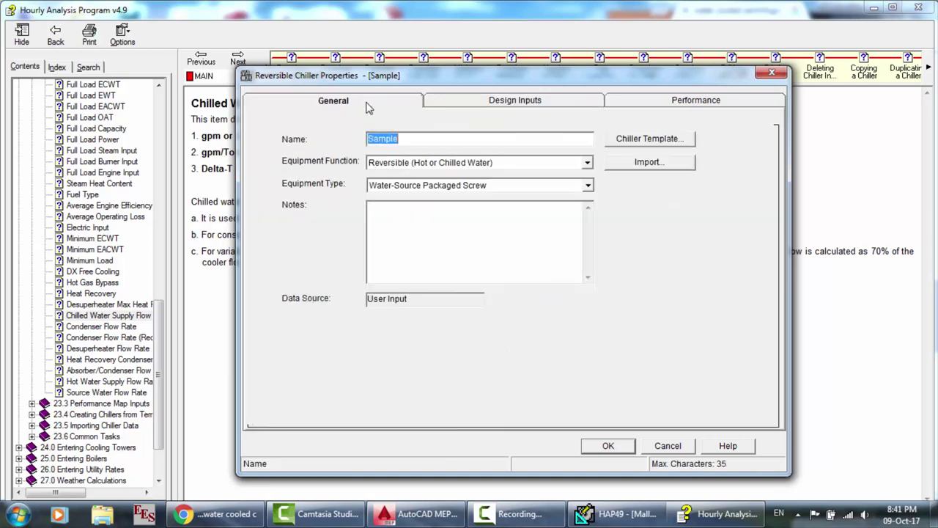
{"action": "left_click", "coordinate": [444, 167]}
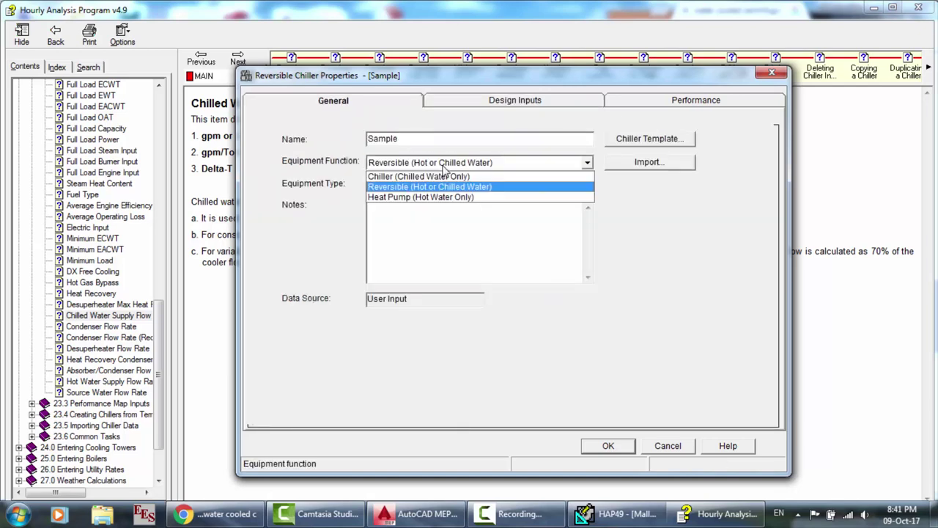
{"action": "left_click", "coordinate": [417, 198]}
{"action": "left_click", "coordinate": [516, 101]}
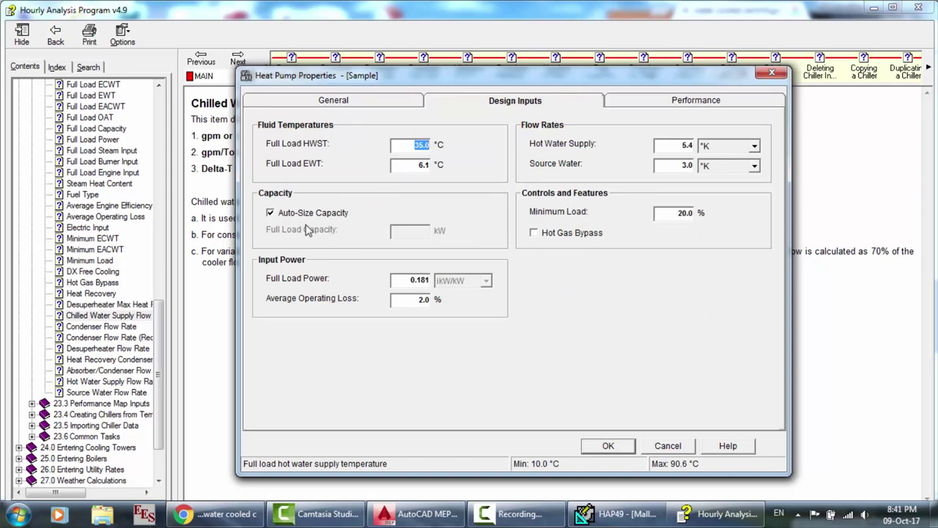
Step: Switch the Equipment Function from heat pump back to Reversible (Hot or Chilled Water) and review its cooling and heating mode design inputs
{"action": "left_click", "coordinate": [357, 105]}
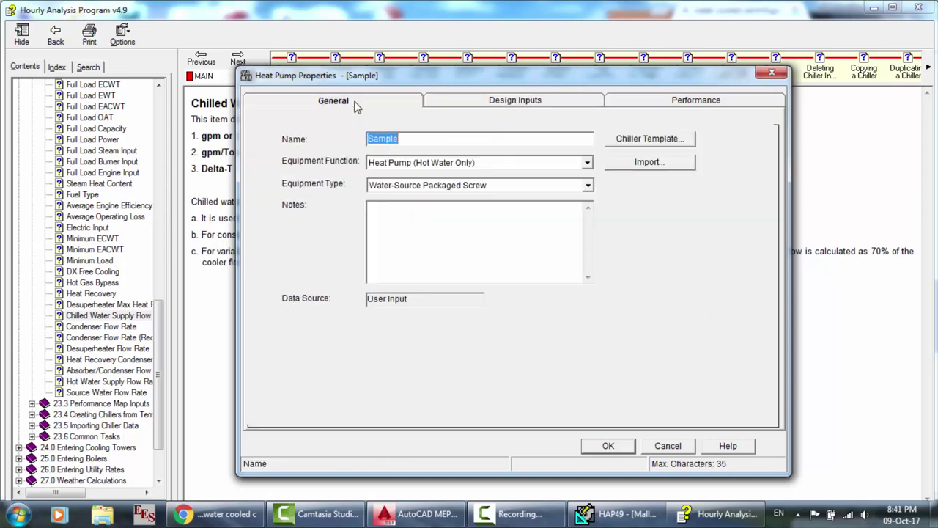
{"action": "left_click", "coordinate": [428, 164]}
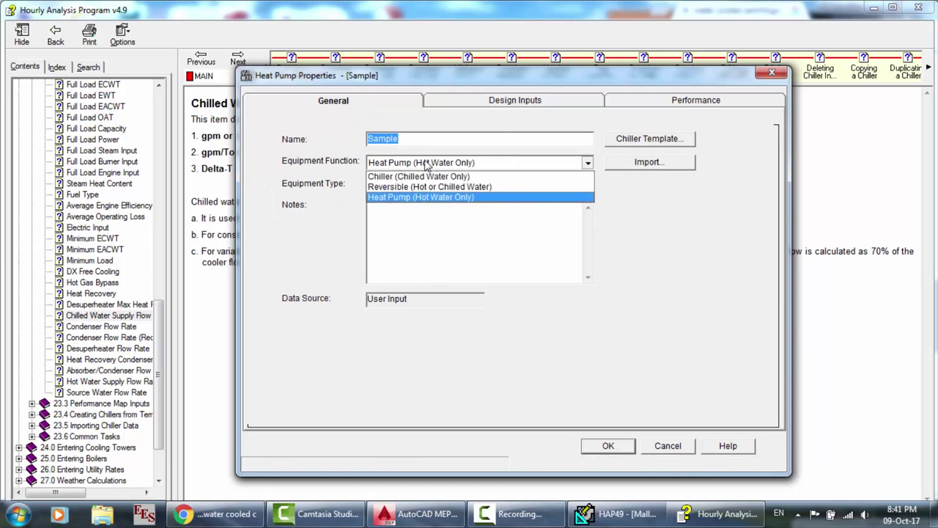
{"action": "left_click", "coordinate": [399, 187]}
{"action": "left_click", "coordinate": [517, 102]}
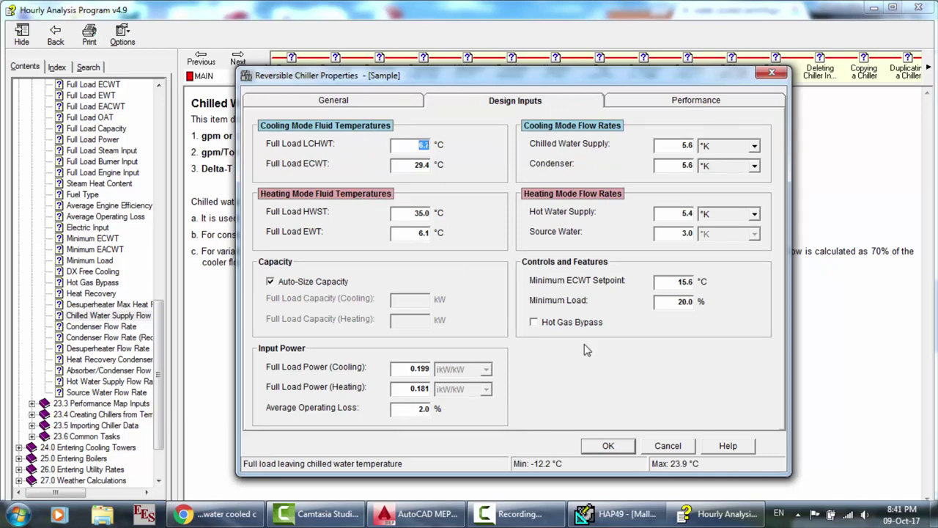
{"action": "left_click", "coordinate": [513, 514]}
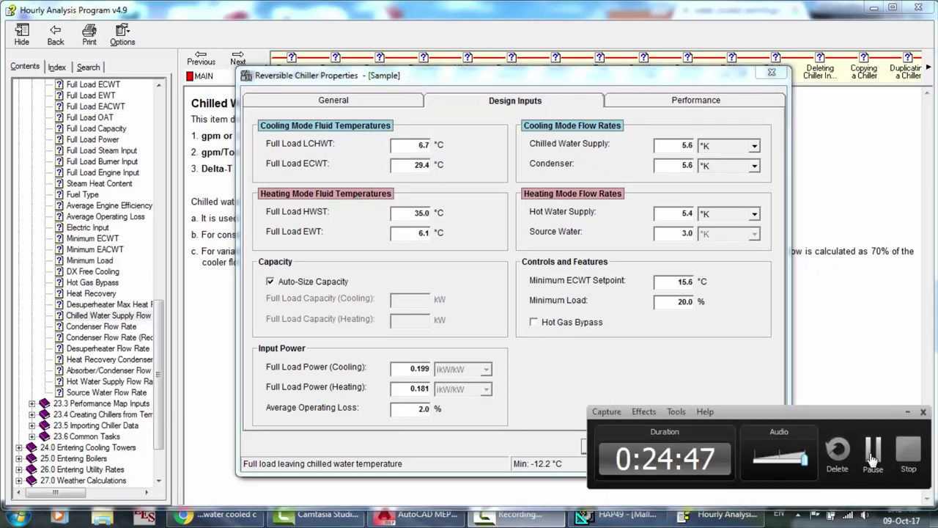
Step: Set the Sample equipment's function to Chiller (Chilled Water Only)
{"action": "left_click", "coordinate": [375, 105]}
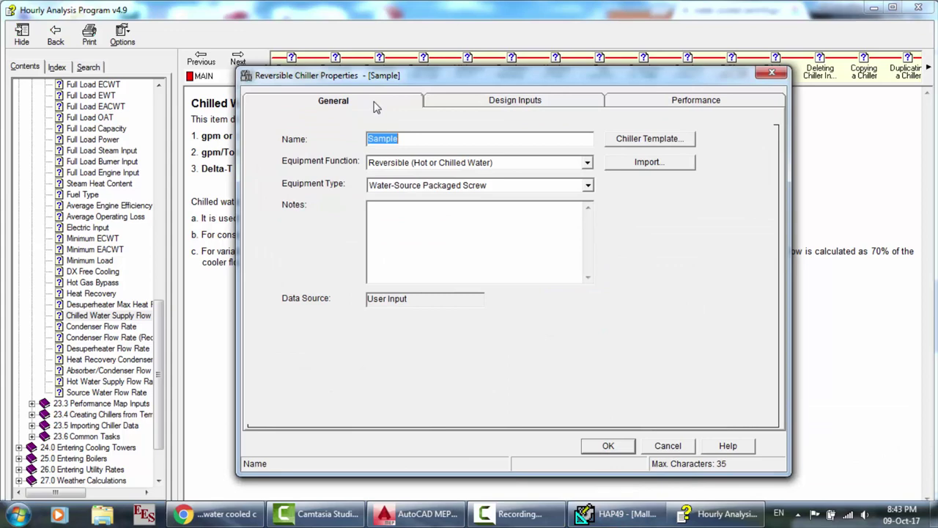
{"action": "left_click", "coordinate": [449, 163]}
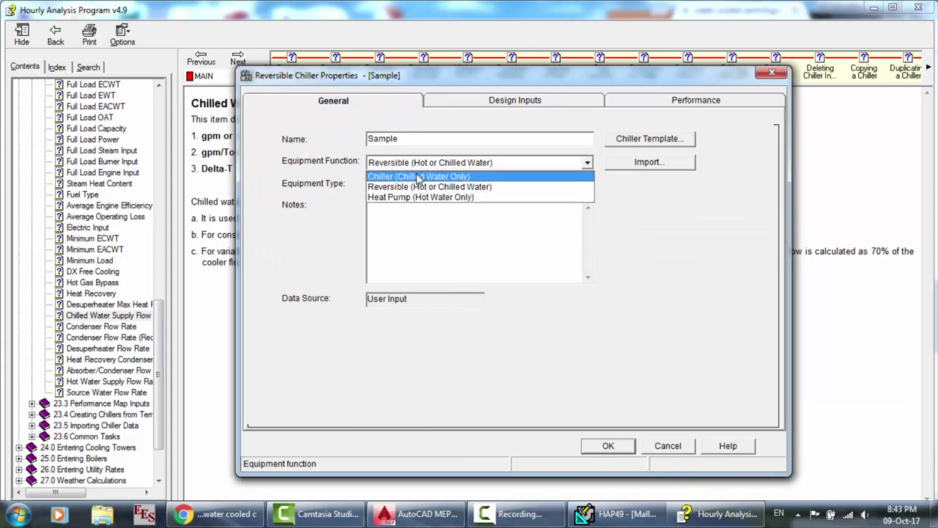
{"action": "left_click", "coordinate": [419, 177]}
Step: Set the Equipment Type to A/C Packaged Screw and examine its design inputs, including the Full Load OAT
{"action": "left_click", "coordinate": [449, 186]}
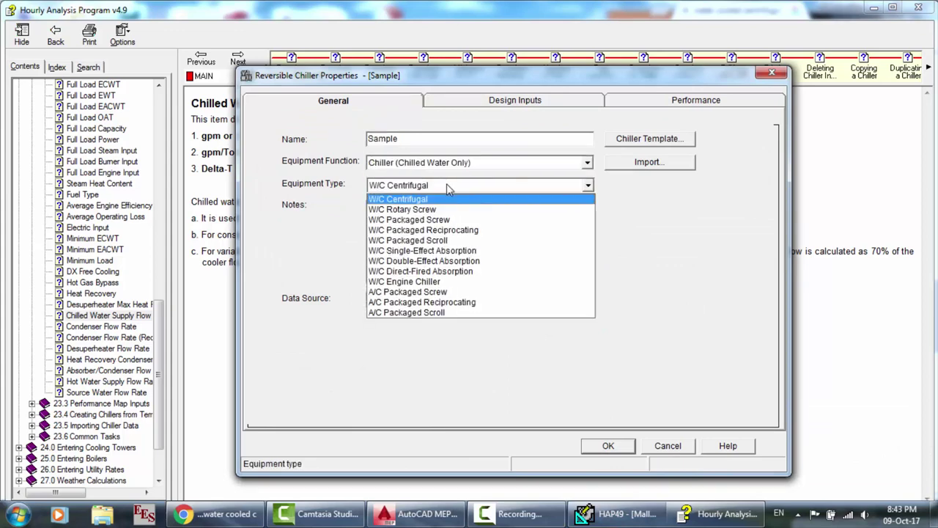
{"action": "left_click", "coordinate": [428, 294]}
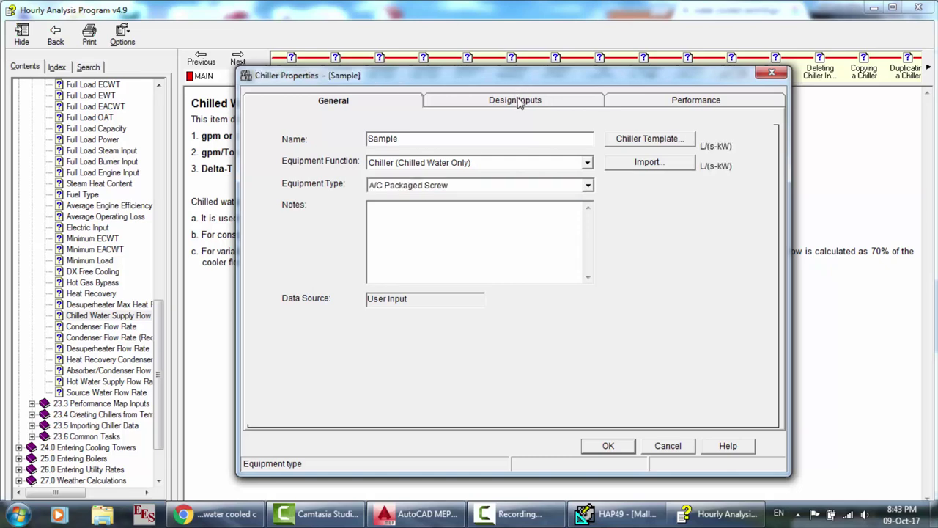
{"action": "left_click", "coordinate": [517, 103]}
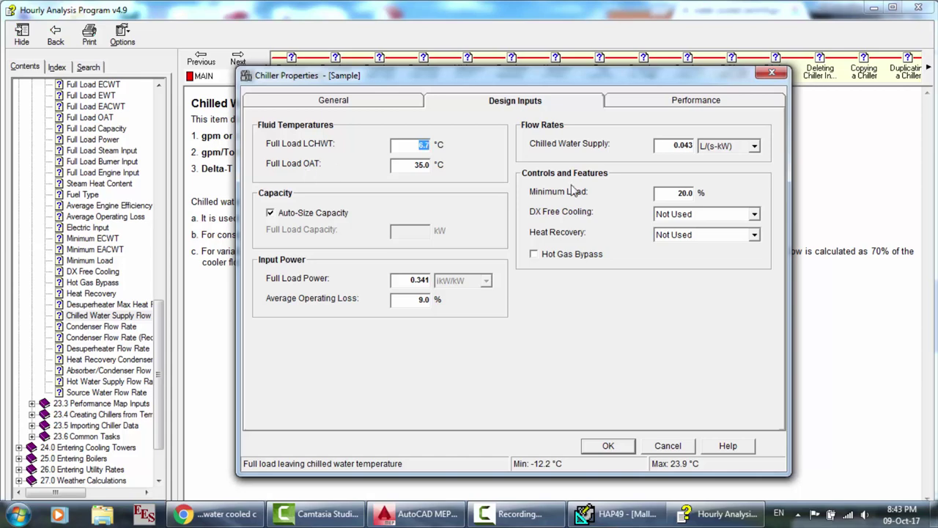
{"action": "left_click", "coordinate": [407, 170]}
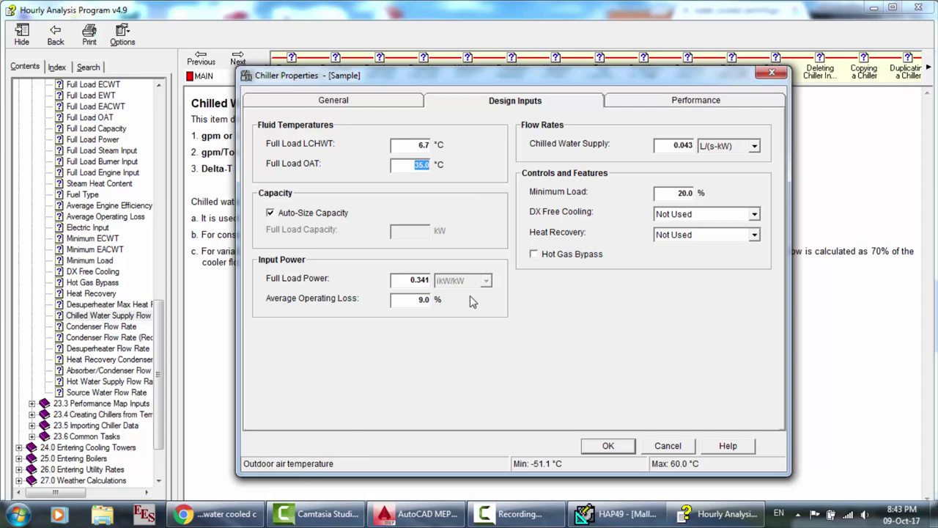
Step: Change the Sample chiller's Equipment Type to W/C Single-Effect Absorption and open its design inputs
{"action": "left_click", "coordinate": [374, 103]}
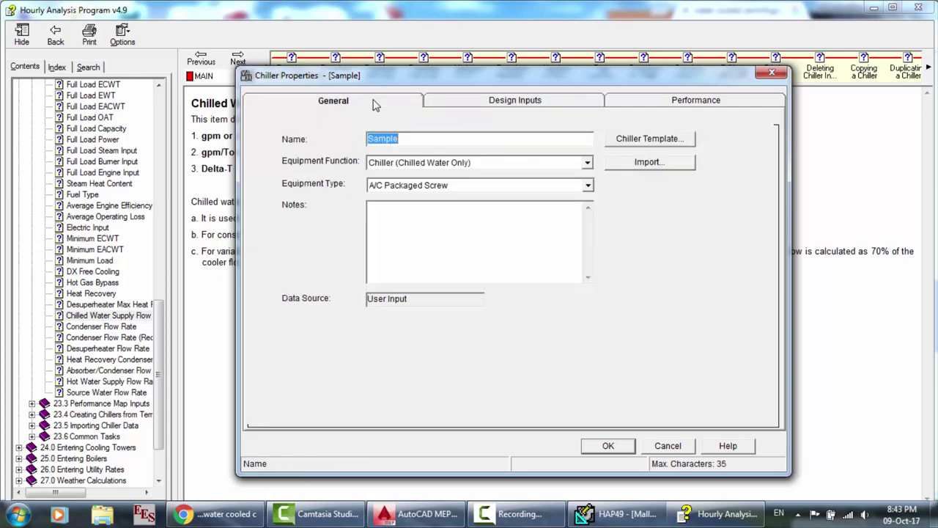
{"action": "left_click", "coordinate": [551, 521]}
{"action": "left_click", "coordinate": [445, 186]}
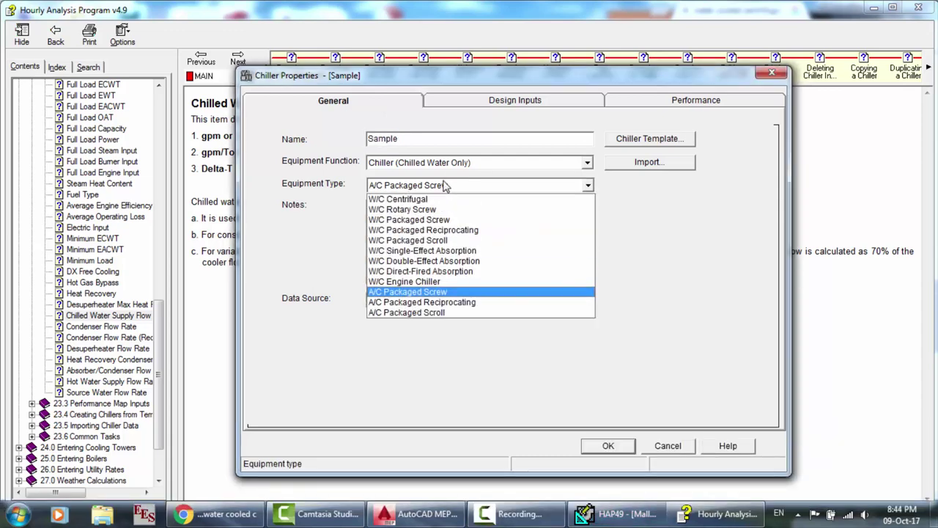
{"action": "left_click", "coordinate": [460, 251]}
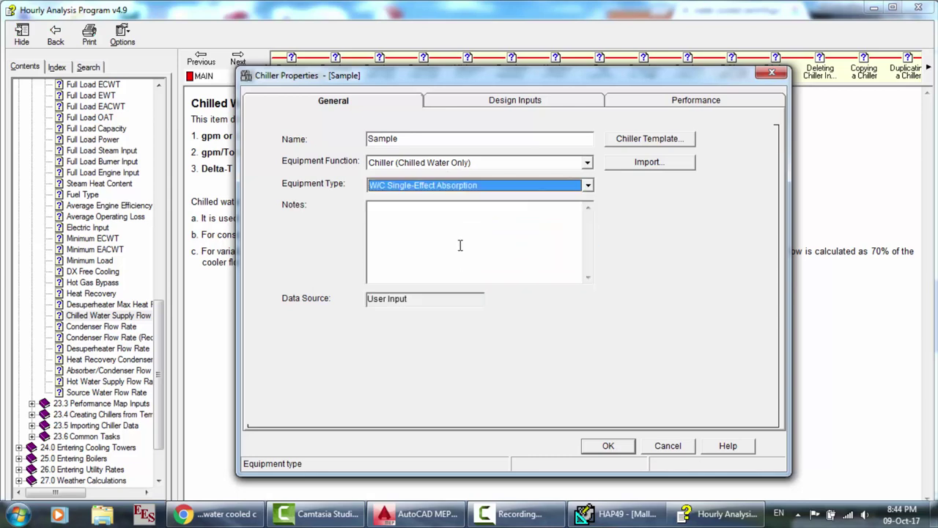
{"action": "left_click", "coordinate": [494, 102]}
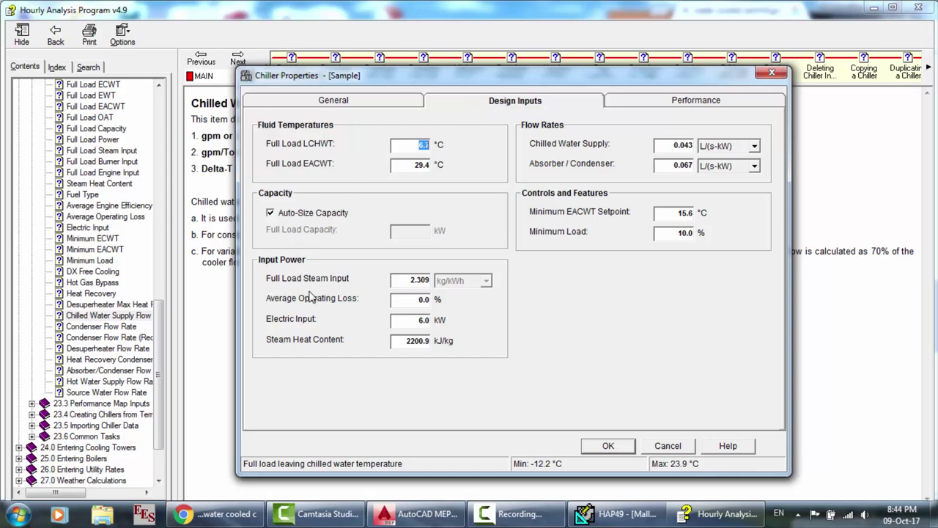
Step: Turn off Auto-Size Capacity for the absorption chiller and keep kg/kWh as the Full Load Steam Input unit
{"action": "left_click", "coordinate": [415, 279]}
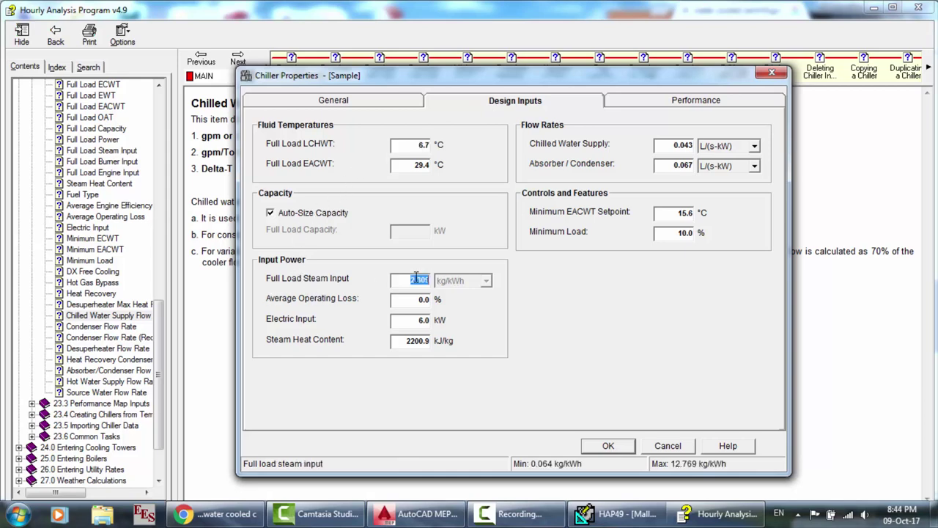
{"action": "left_click", "coordinate": [277, 214]}
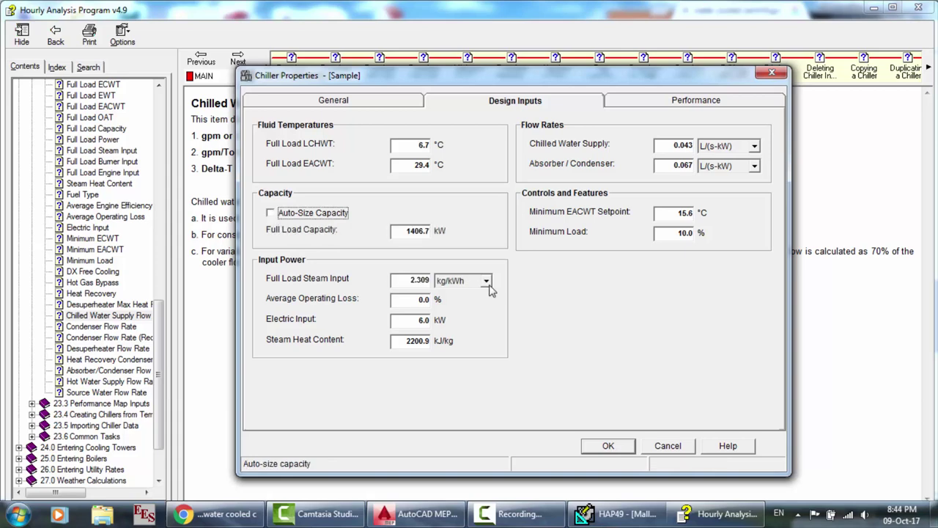
{"action": "left_click", "coordinate": [487, 283]}
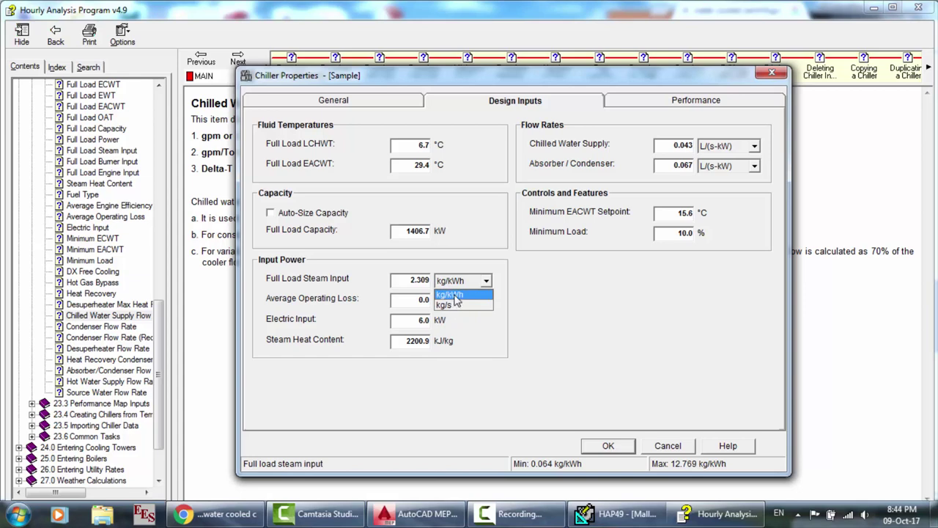
{"action": "left_click", "coordinate": [327, 303]}
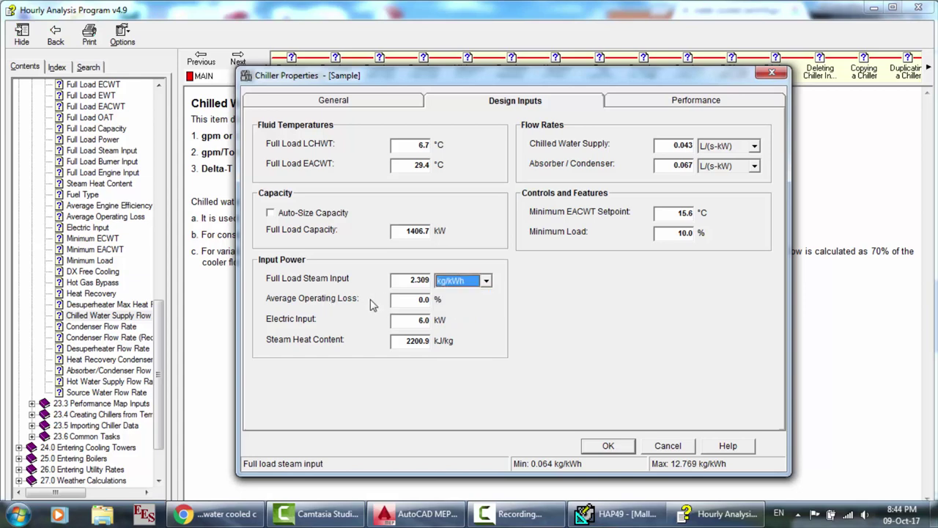
Step: Review the absorption chiller's Average Operating Loss, Electric Input, Steam Heat Content, Chilled Water Supply and Absorber / Condenser flow rate inputs
{"action": "left_click", "coordinate": [421, 301]}
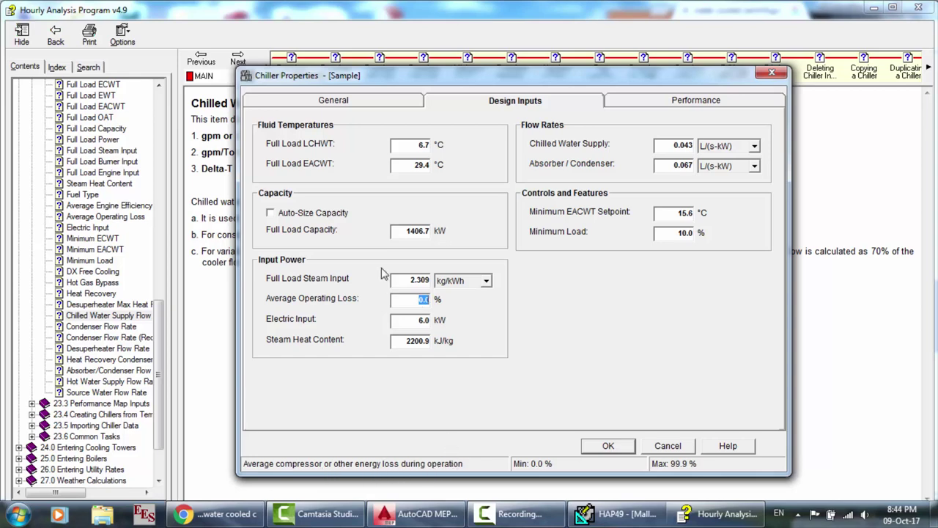
{"action": "left_click", "coordinate": [410, 326]}
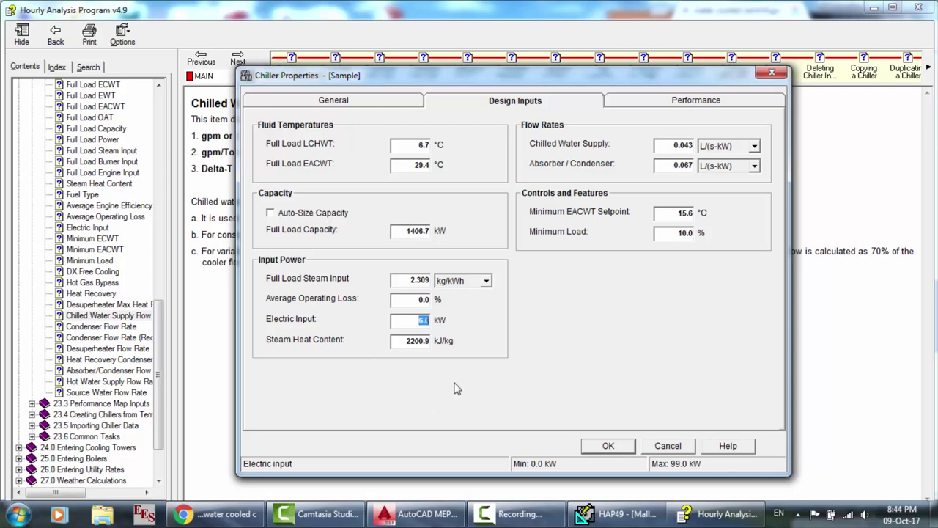
{"action": "key", "text": "Tab"}
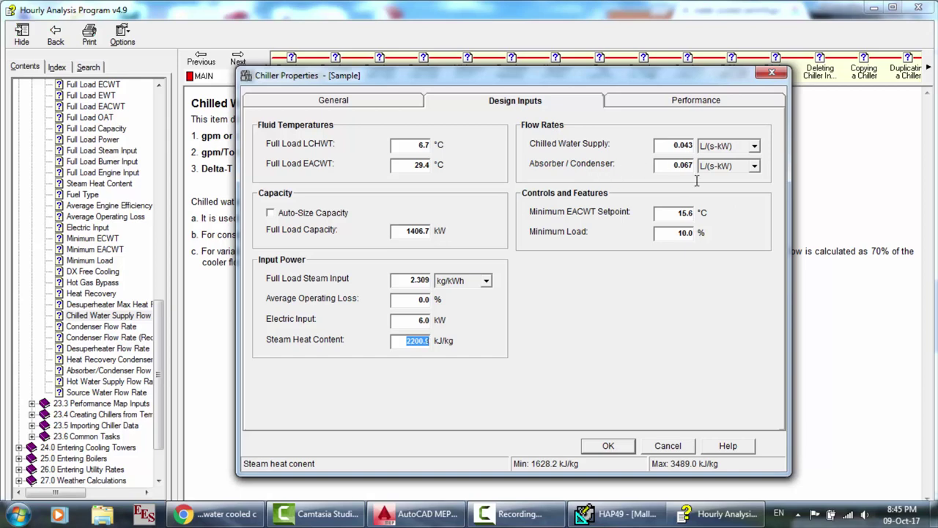
{"action": "left_click", "coordinate": [675, 166]}
{"action": "left_click", "coordinate": [669, 146]}
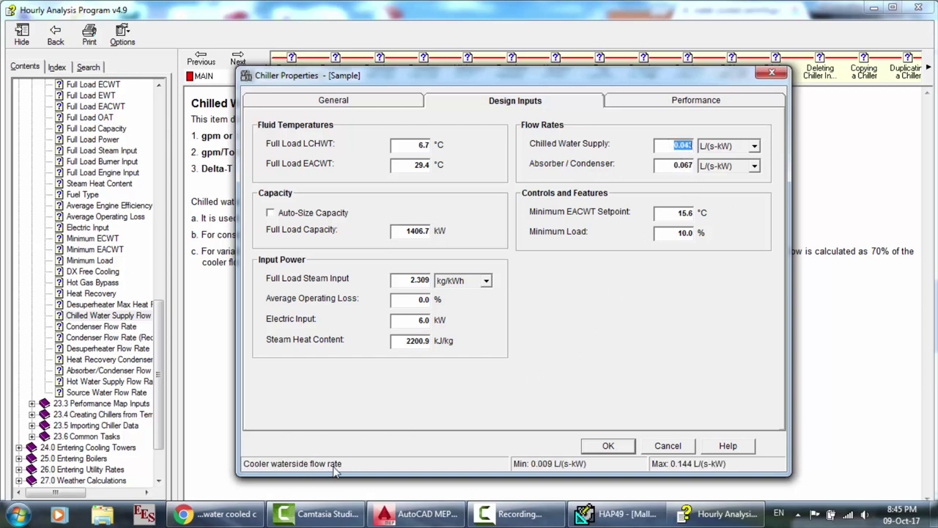
{"action": "left_click", "coordinate": [662, 165]}
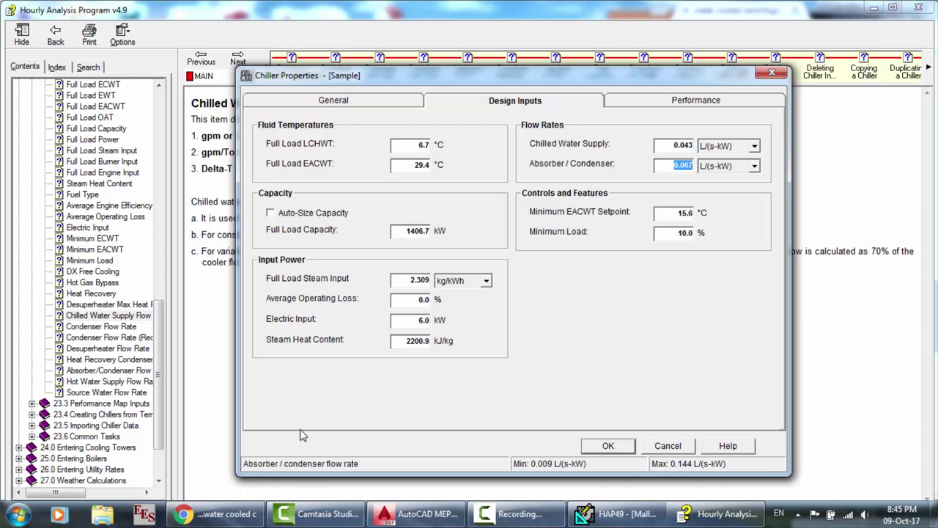
Step: Review the absorption chiller's Absorber / Condenser flow unit, Minimum EACWT Setpoint and Minimum Load inputs
{"action": "left_click", "coordinate": [736, 166]}
{"action": "left_click", "coordinate": [647, 190]}
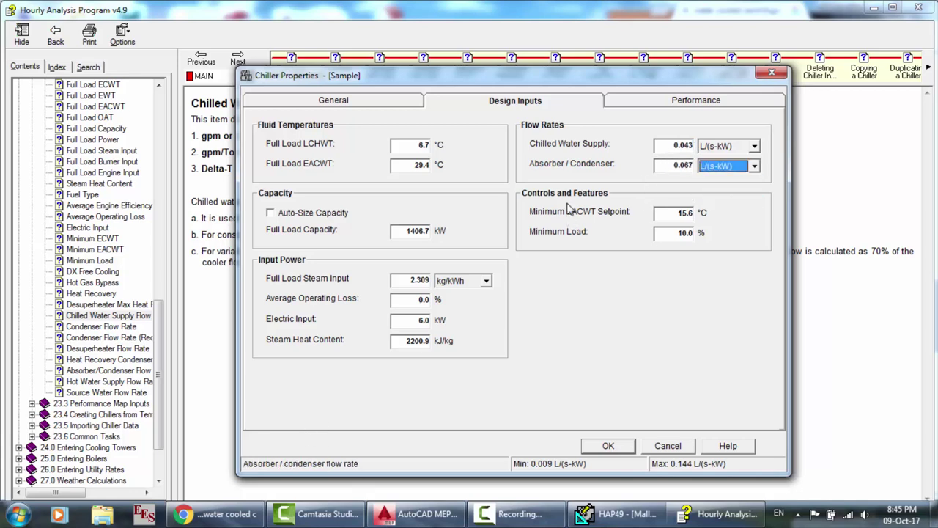
{"action": "left_click", "coordinate": [689, 212]}
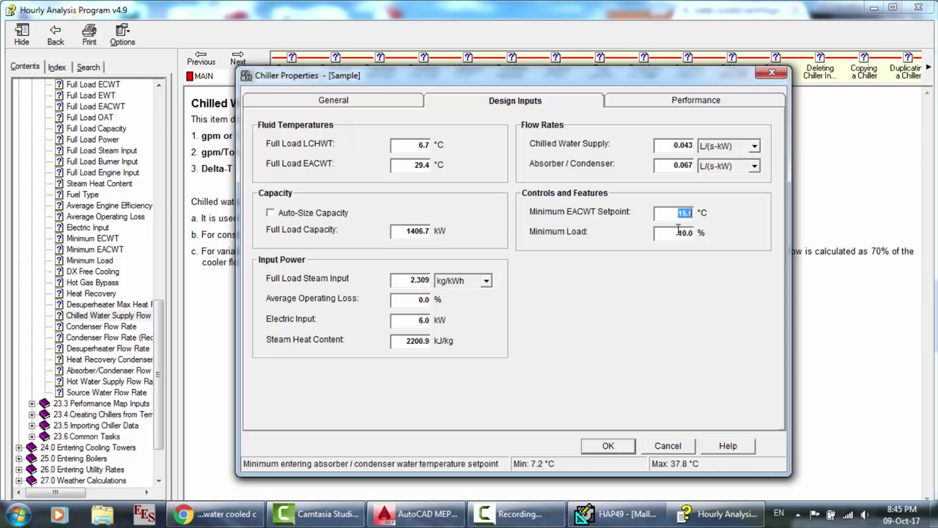
{"action": "left_click", "coordinate": [675, 232]}
{"action": "left_click", "coordinate": [665, 210]}
{"action": "left_click", "coordinate": [665, 234]}
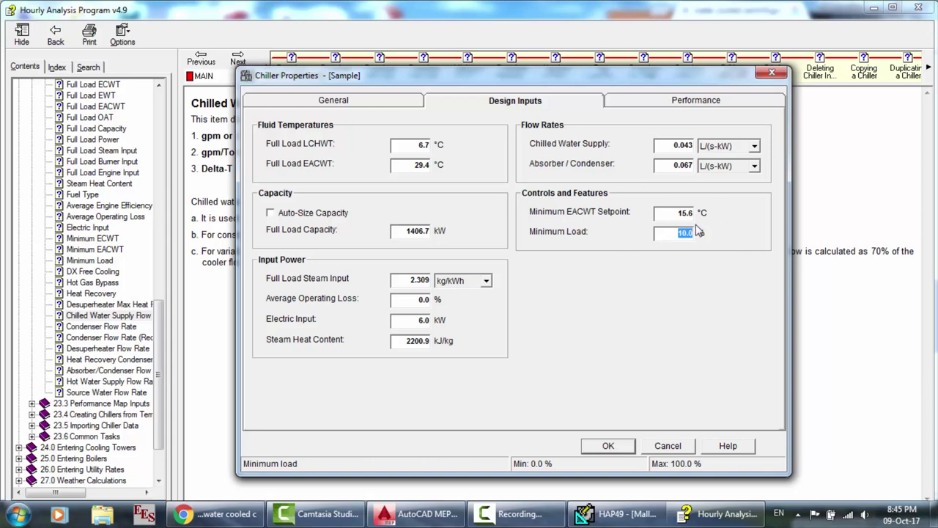
{"action": "left_click", "coordinate": [543, 517]}
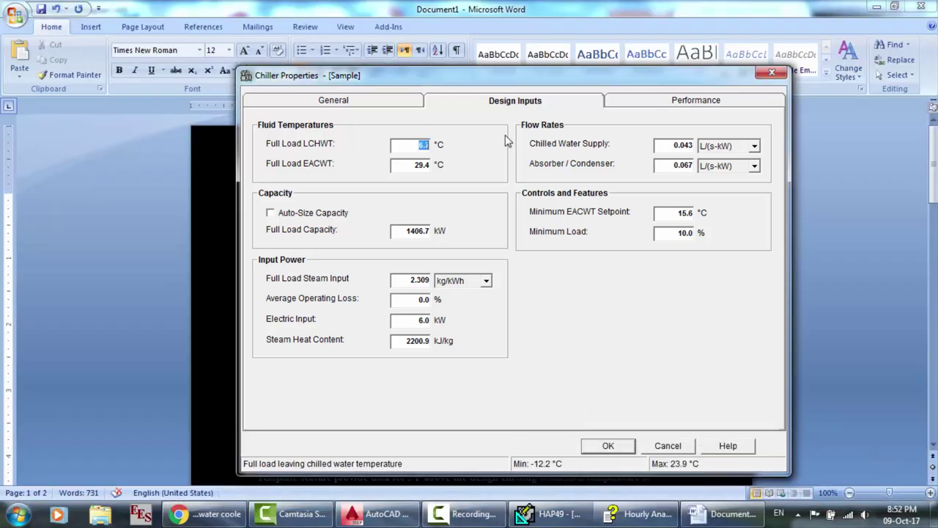
Step: Change the Sample chiller's Equipment Type to W/C Centrifugal and open its cooling performance map
{"action": "left_click", "coordinate": [693, 105]}
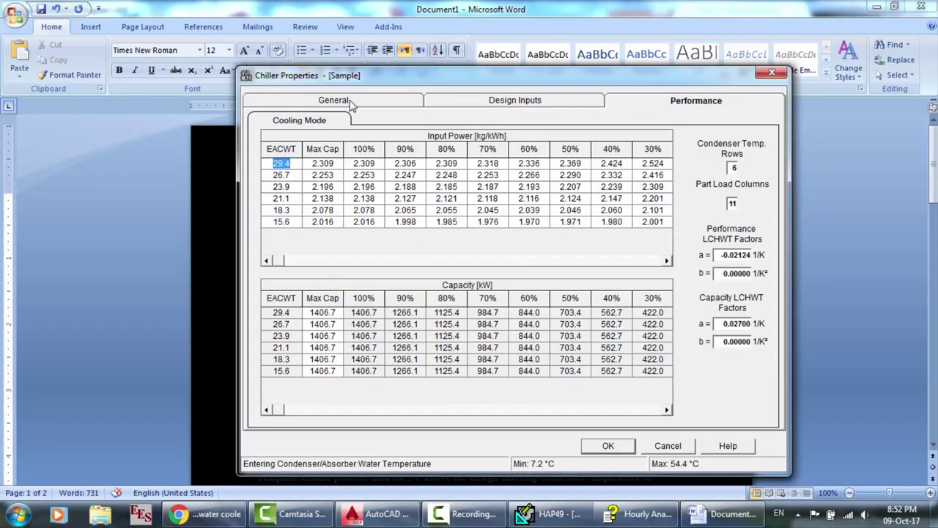
{"action": "left_click", "coordinate": [334, 101]}
{"action": "left_click", "coordinate": [440, 163]}
{"action": "left_click", "coordinate": [442, 175]}
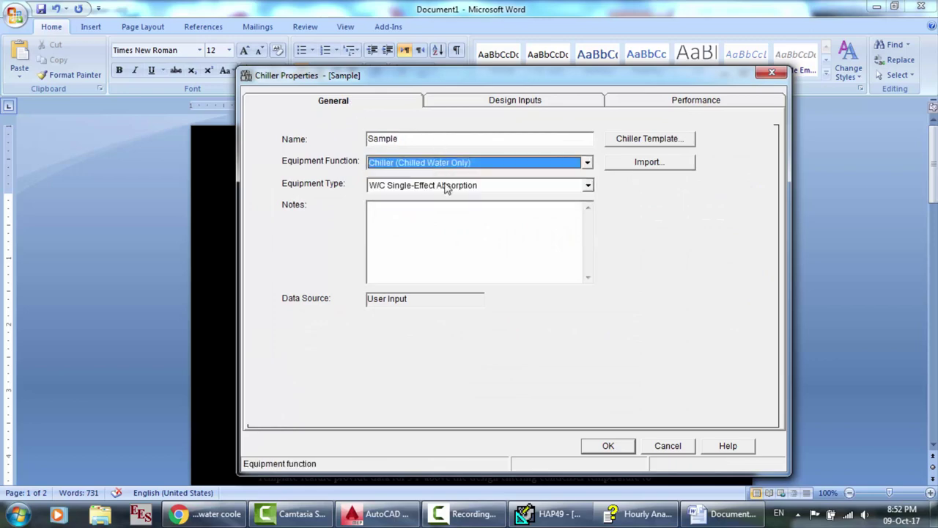
{"action": "left_click", "coordinate": [447, 186]}
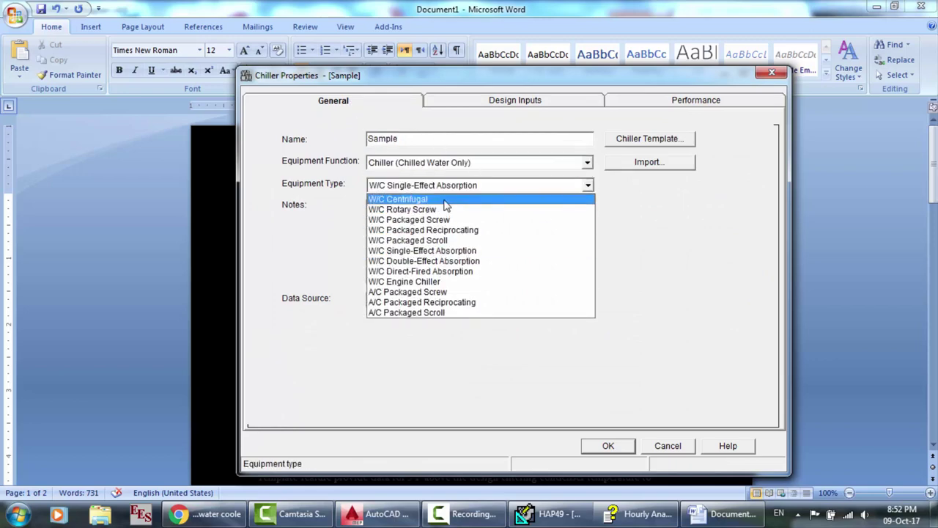
{"action": "left_click", "coordinate": [443, 201]}
{"action": "left_click", "coordinate": [709, 99]}
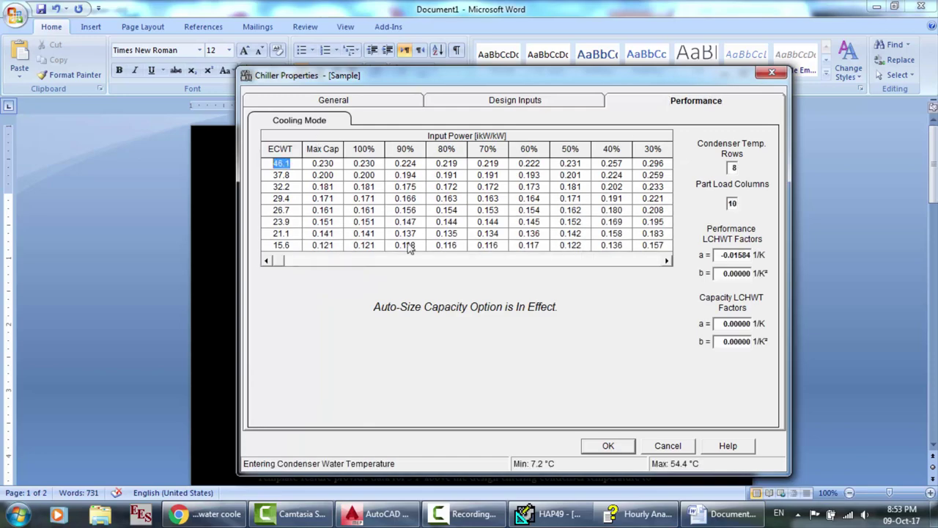
Step: Switch to the HAP help and read the Cooling Performance Map topic's introduction on off-design and part-load performance
{"action": "left_click", "coordinate": [636, 513]}
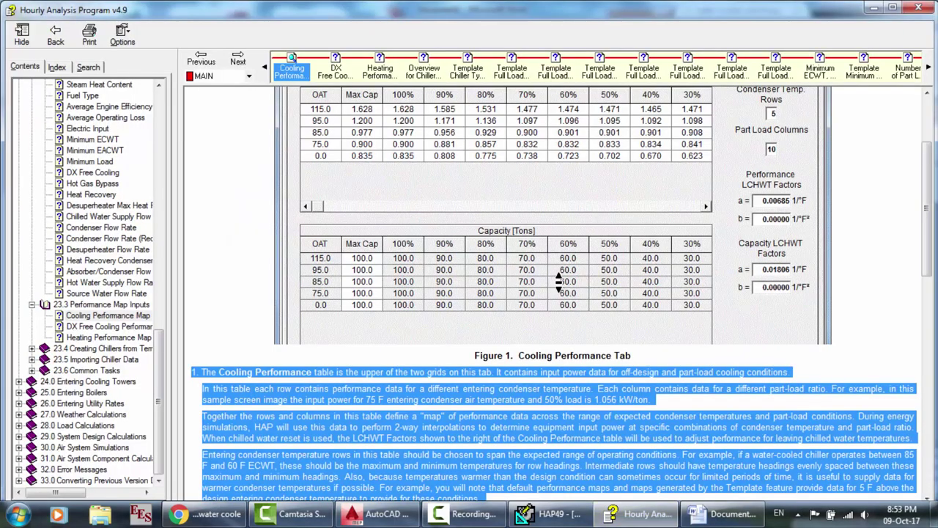
{"action": "scroll", "coordinate": [559, 281], "scroll_direction": "up", "scroll_amount": 3}
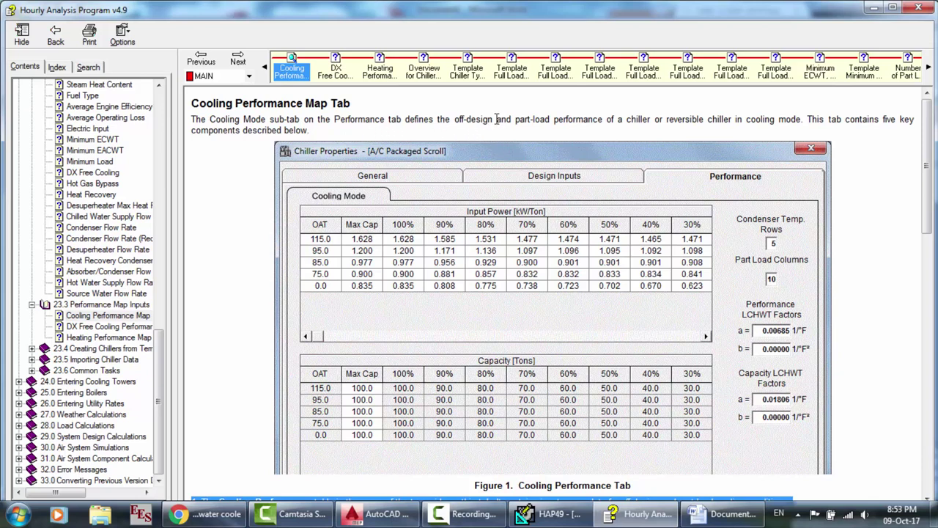
{"action": "left_click_drag", "start_coordinate": [496, 118], "coordinate": [456, 120]}
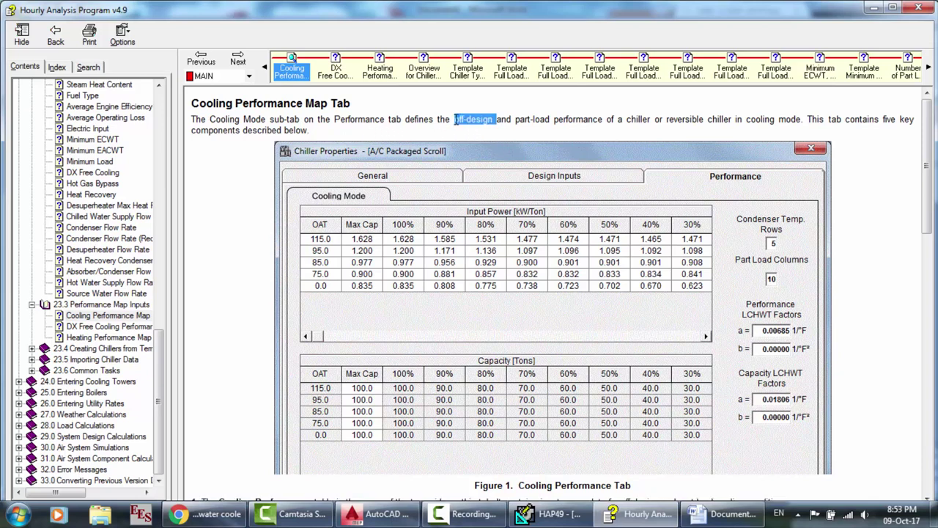
{"action": "left_click", "coordinate": [493, 133]}
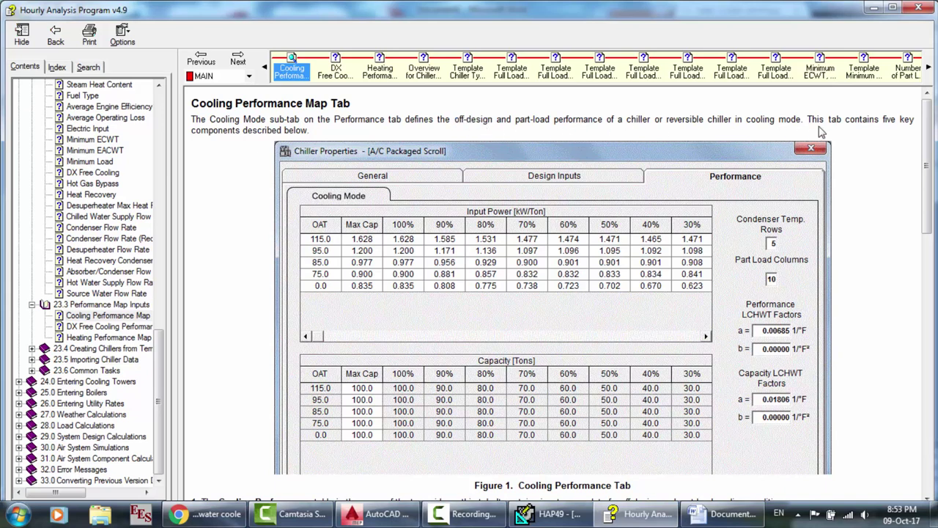
{"action": "middle_click", "coordinate": [882, 132]}
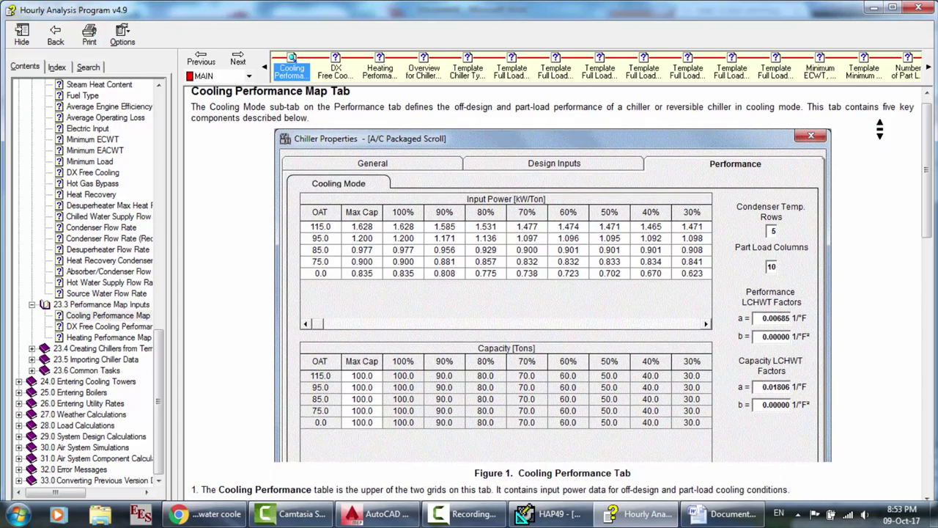
{"action": "scroll", "coordinate": [880, 129], "scroll_direction": "up", "scroll_amount": 3}
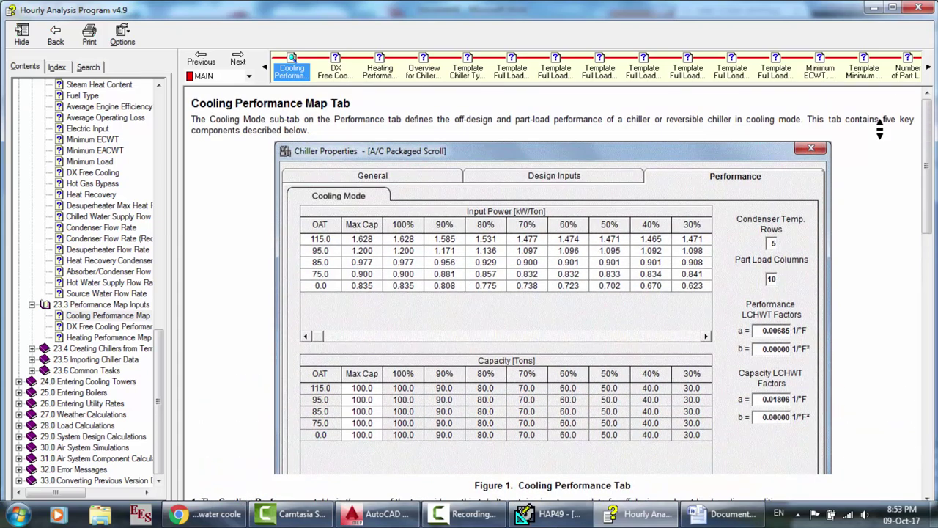
{"action": "scroll", "coordinate": [597, 452], "scroll_direction": "down", "scroll_amount": 1}
{"action": "scroll", "coordinate": [597, 452], "scroll_direction": "up", "scroll_amount": 1}
{"action": "scroll", "coordinate": [311, 145], "scroll_direction": "down", "scroll_amount": 4}
Step: Compare the Word notes on the Cooling Performance table with the Sample chiller's input power map in HAP
{"action": "left_click", "coordinate": [722, 514]}
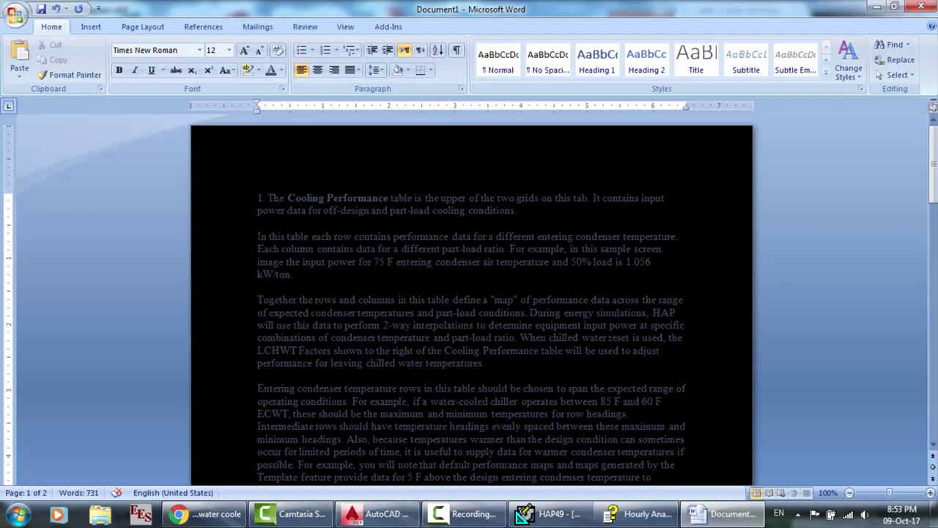
{"action": "left_click", "coordinate": [551, 514]}
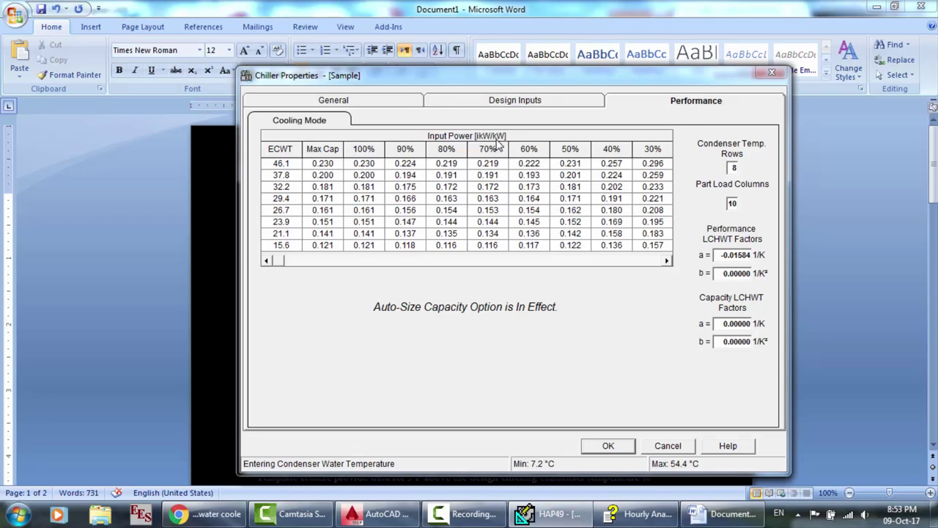
{"action": "left_click", "coordinate": [725, 514]}
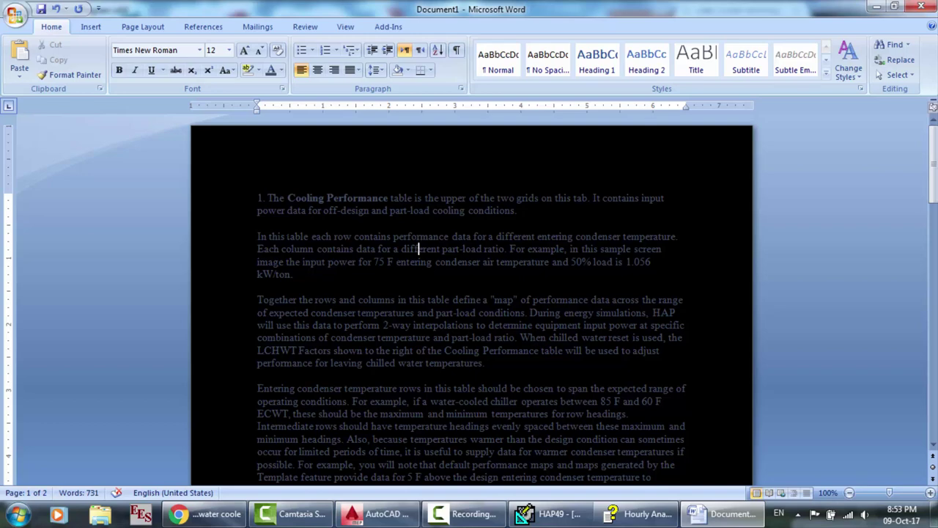
{"action": "scroll", "coordinate": [471, 300], "scroll_direction": "down", "scroll_amount": 1}
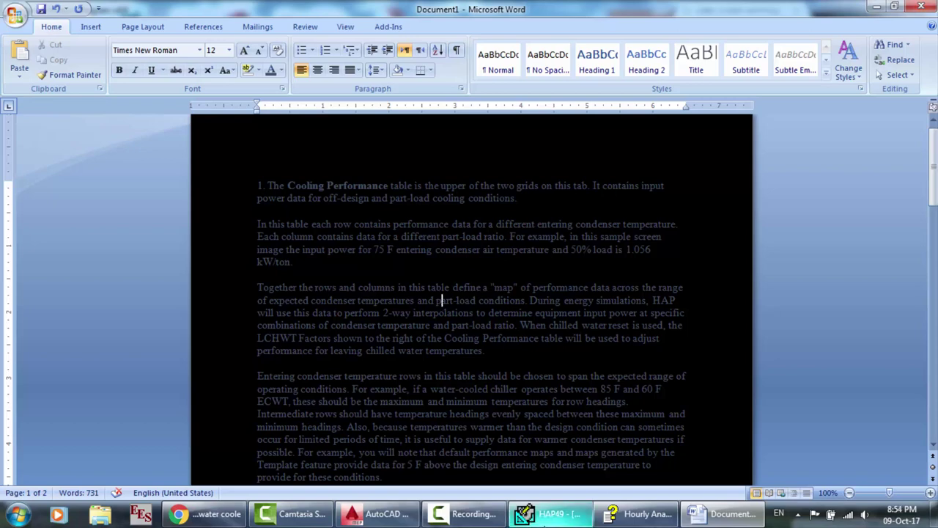
{"action": "left_click", "coordinate": [551, 513]}
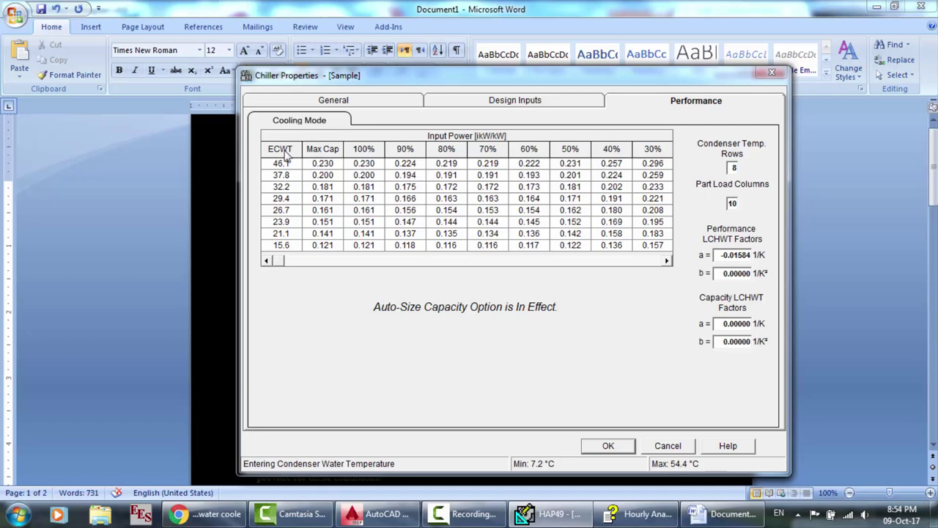
{"action": "left_click", "coordinate": [232, 178]}
{"action": "scroll", "coordinate": [444, 300], "scroll_direction": "down", "scroll_amount": 1}
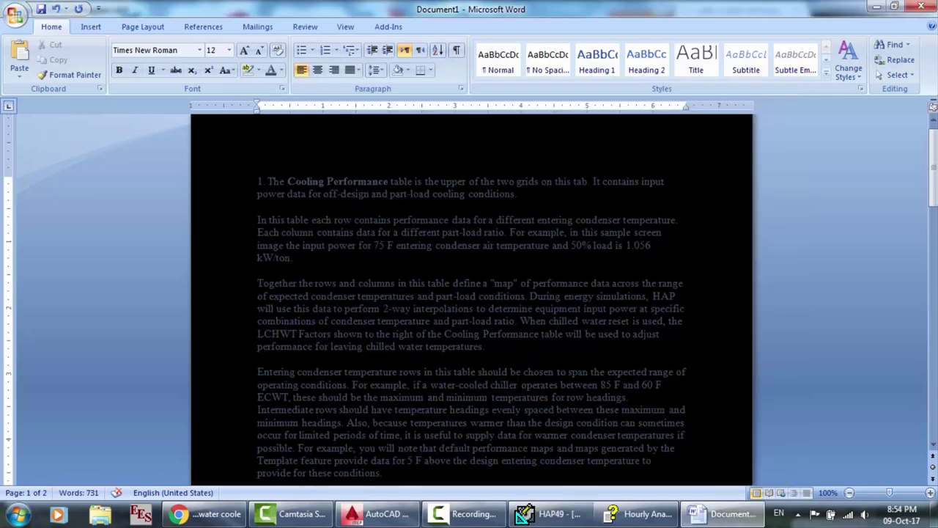
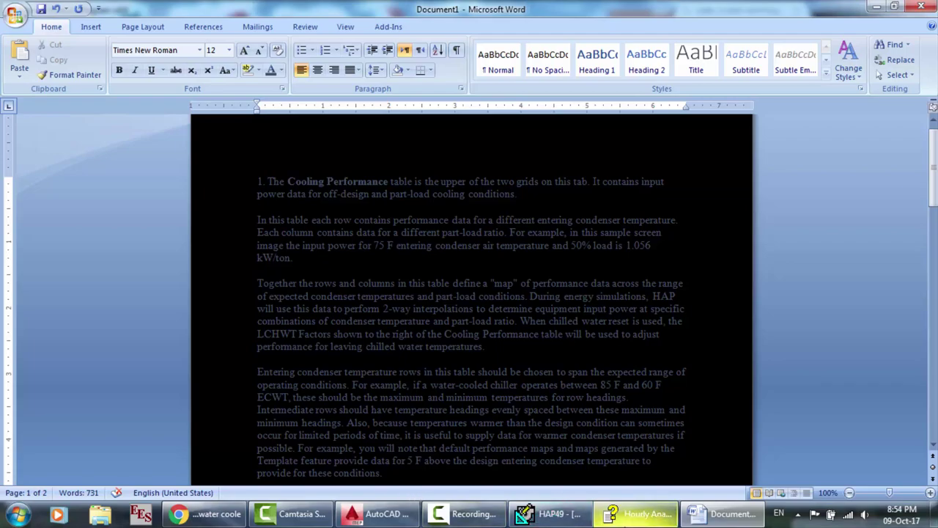
Step: Return to the Cooling Performance Map help topic and examine the sample A/C Packaged Scroll input power and capacity tables
{"action": "left_click", "coordinate": [636, 513]}
{"action": "scroll", "coordinate": [576, 335], "scroll_direction": "up", "scroll_amount": 3}
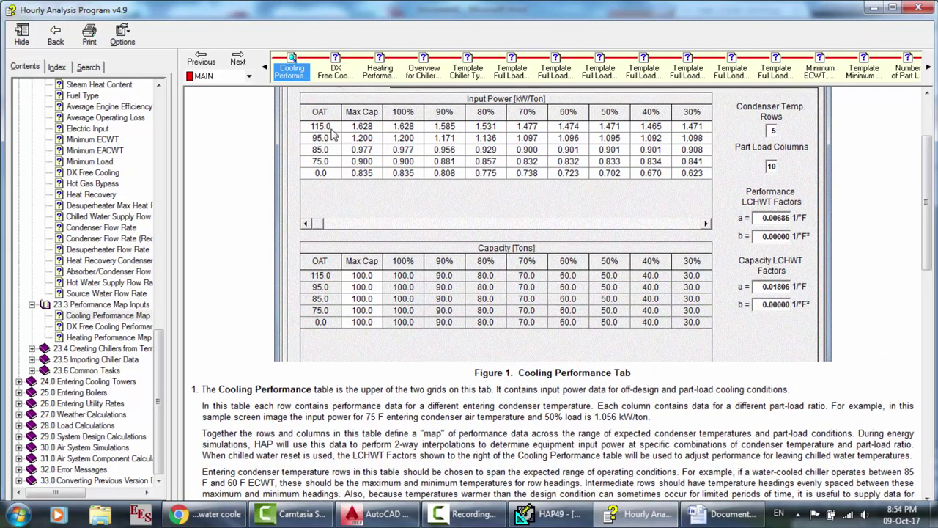
{"action": "scroll", "coordinate": [318, 126], "scroll_direction": "up", "scroll_amount": 3}
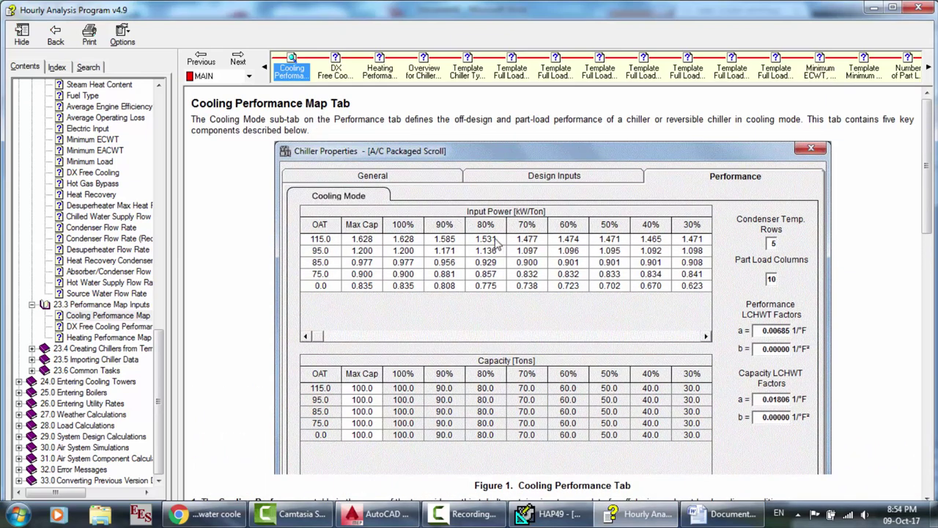
{"action": "scroll", "coordinate": [491, 242], "scroll_direction": "down", "scroll_amount": 3}
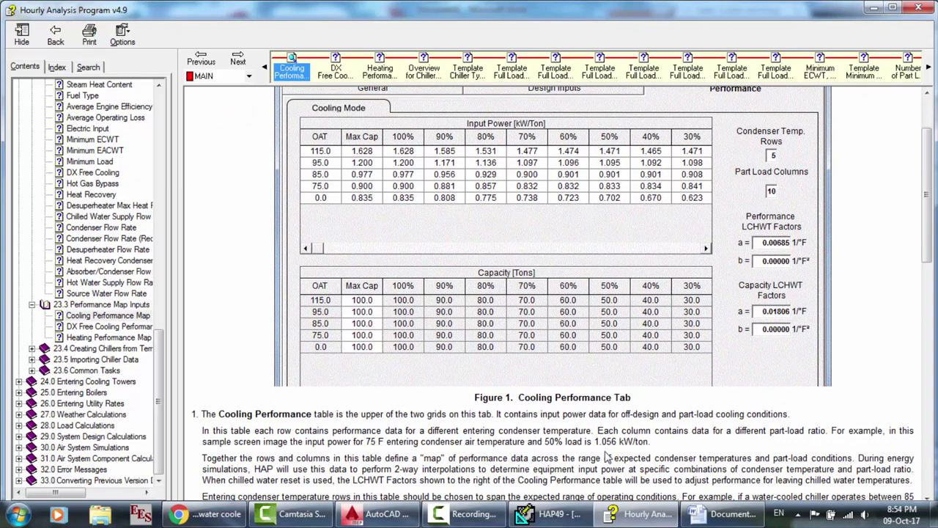
Step: Switch back to the Sample chiller and review its general settings and design inputs, ending on the performance map
{"action": "left_click", "coordinate": [554, 514]}
{"action": "left_click", "coordinate": [461, 517]}
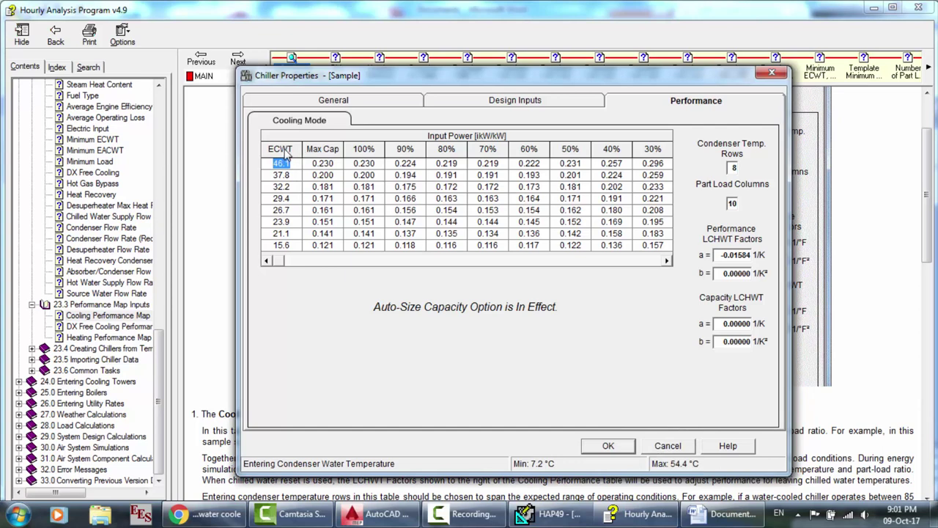
{"action": "left_click", "coordinate": [333, 102]}
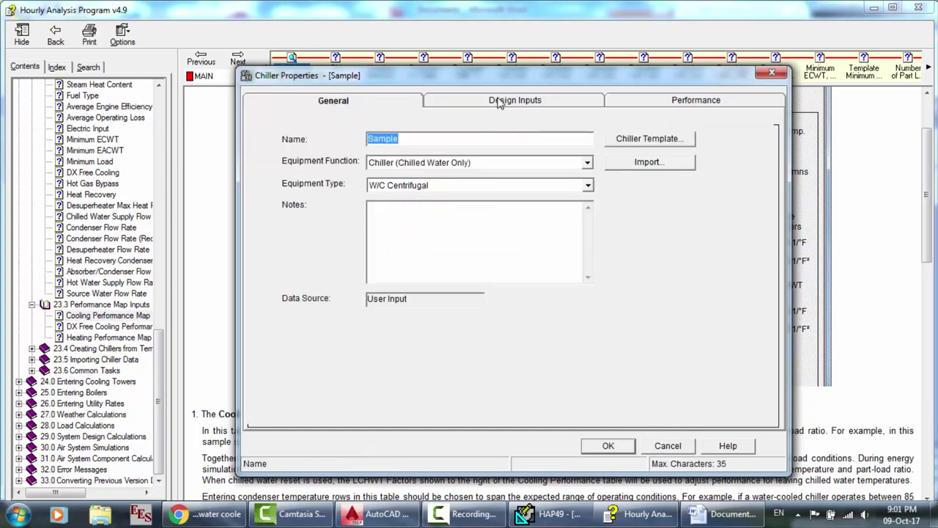
{"action": "left_click", "coordinate": [501, 103]}
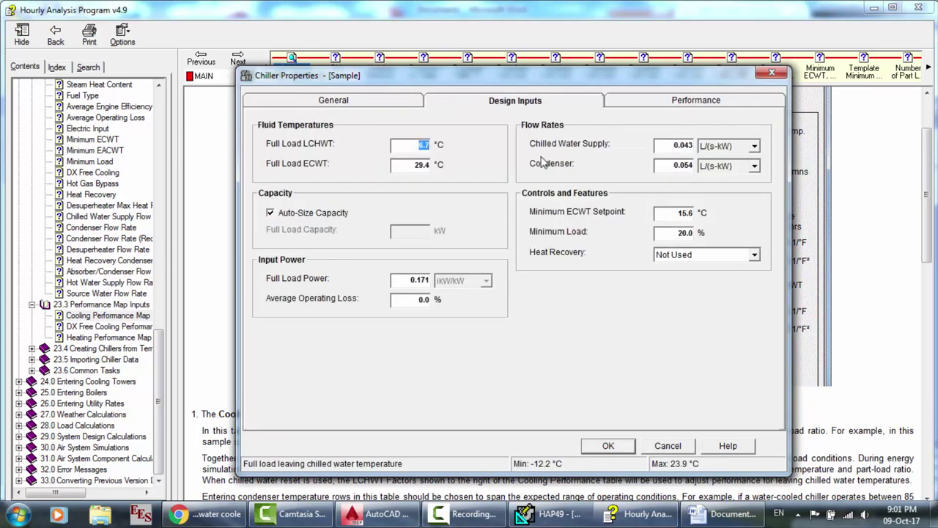
{"action": "left_click", "coordinate": [696, 100]}
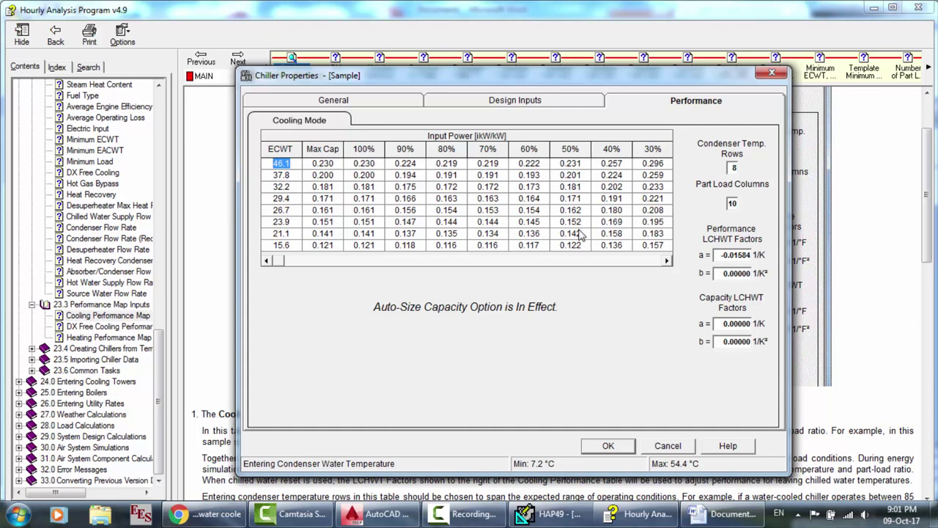
Step: Examine the Condenser Temp. Rows, Part Load Columns and the Performance and Capacity LCHWT Factors, ending on the general settings
{"action": "left_click", "coordinate": [739, 168]}
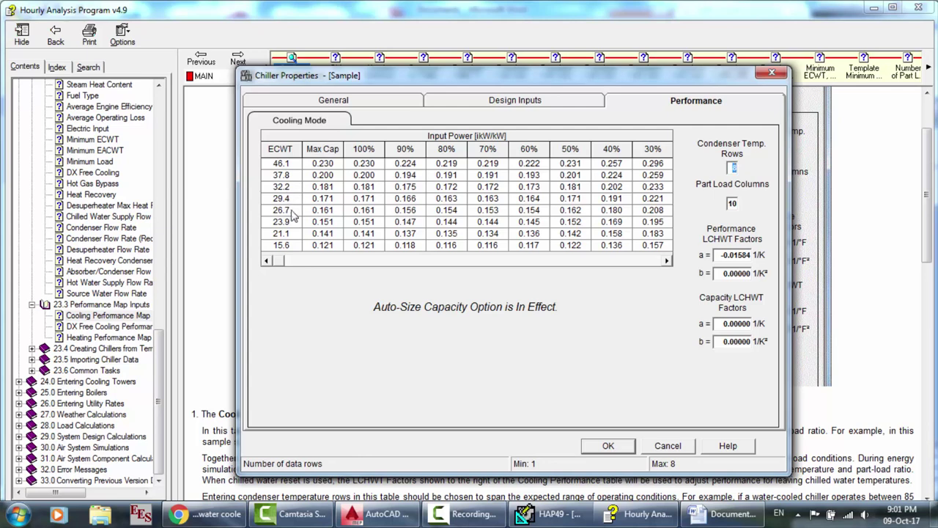
{"action": "left_click", "coordinate": [731, 204]}
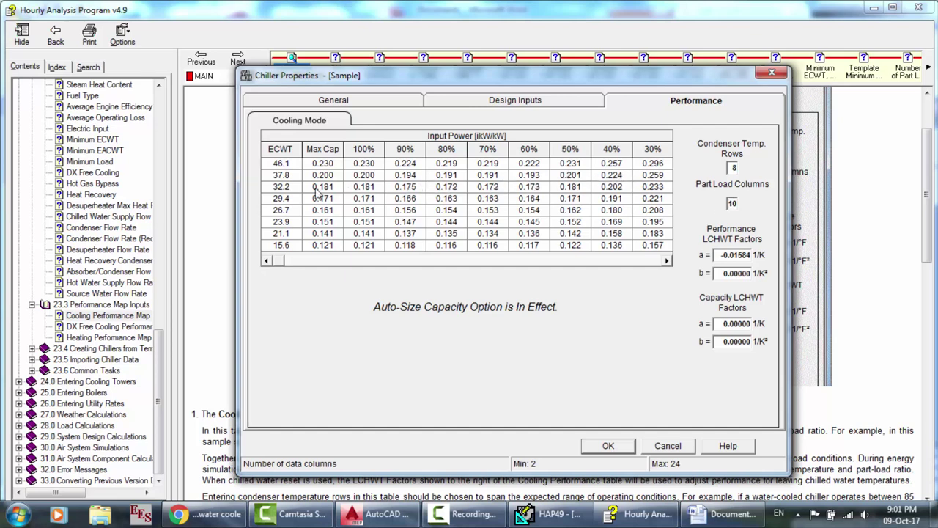
{"action": "left_click", "coordinate": [730, 253]}
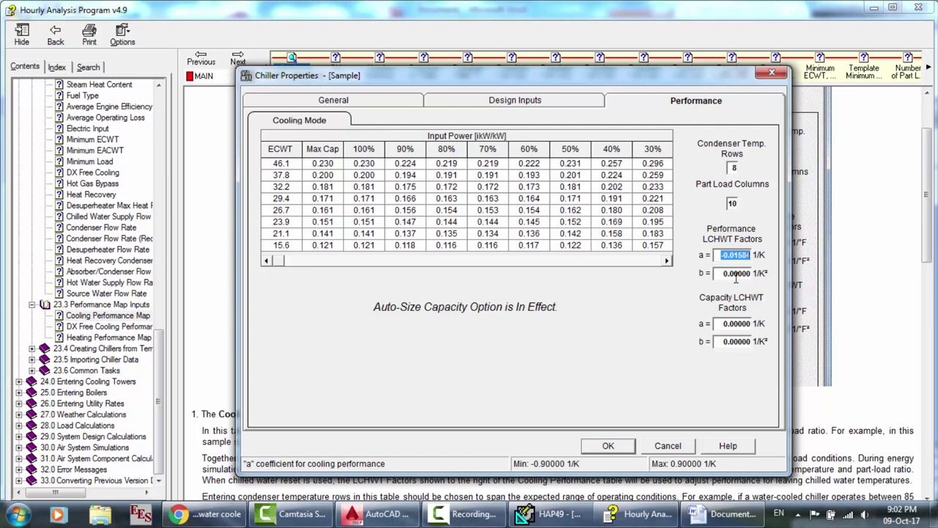
{"action": "left_click", "coordinate": [735, 275]}
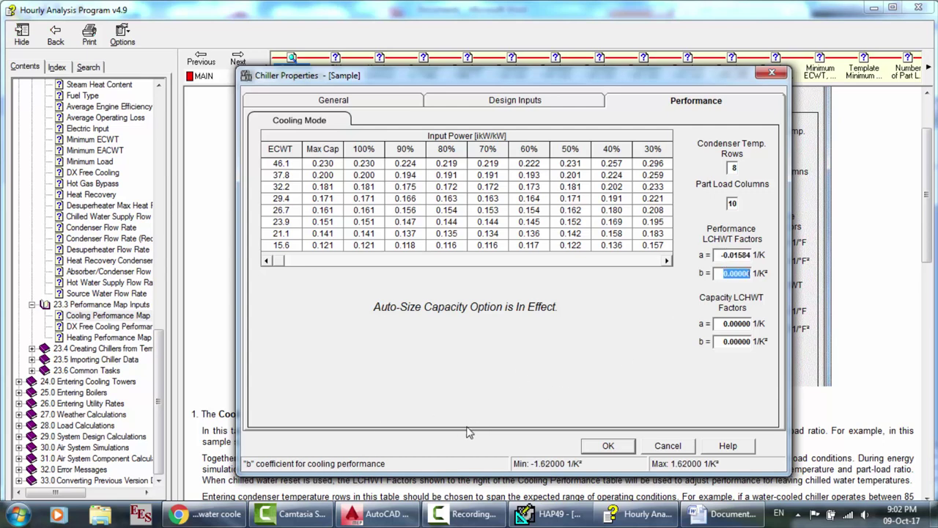
{"action": "left_click", "coordinate": [725, 327]}
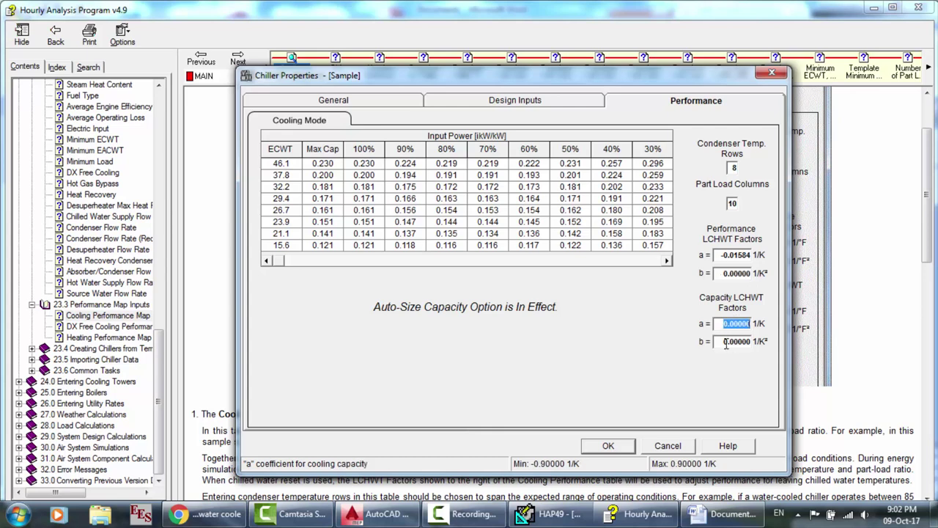
{"action": "left_click", "coordinate": [725, 341]}
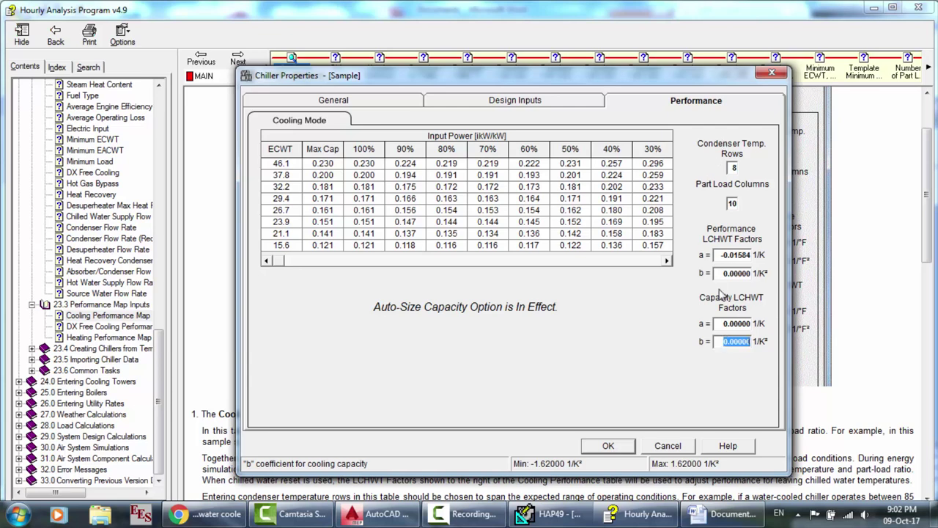
{"action": "left_click", "coordinate": [340, 104]}
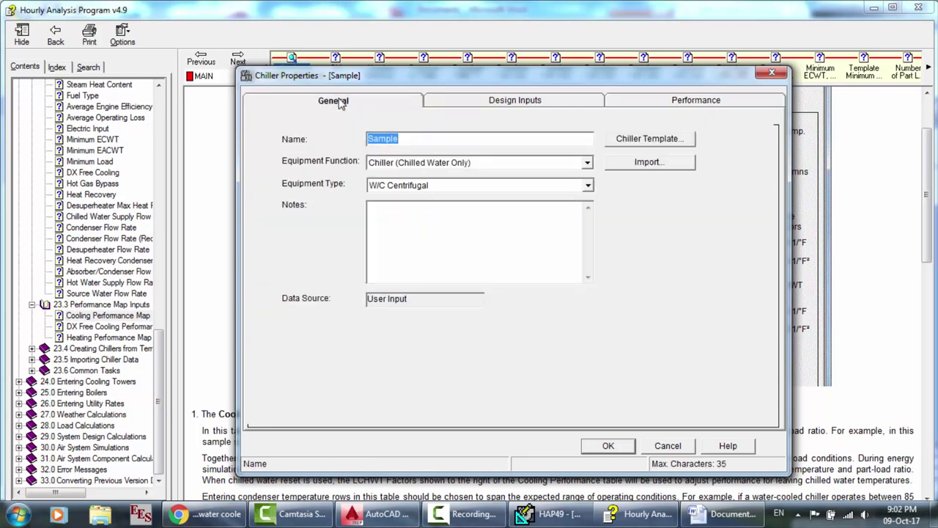
Step: Turn off Auto-Size Capacity in the Sample chiller's design inputs and check its Capacity table and Condenser Temp. Rows
{"action": "left_click", "coordinate": [499, 102]}
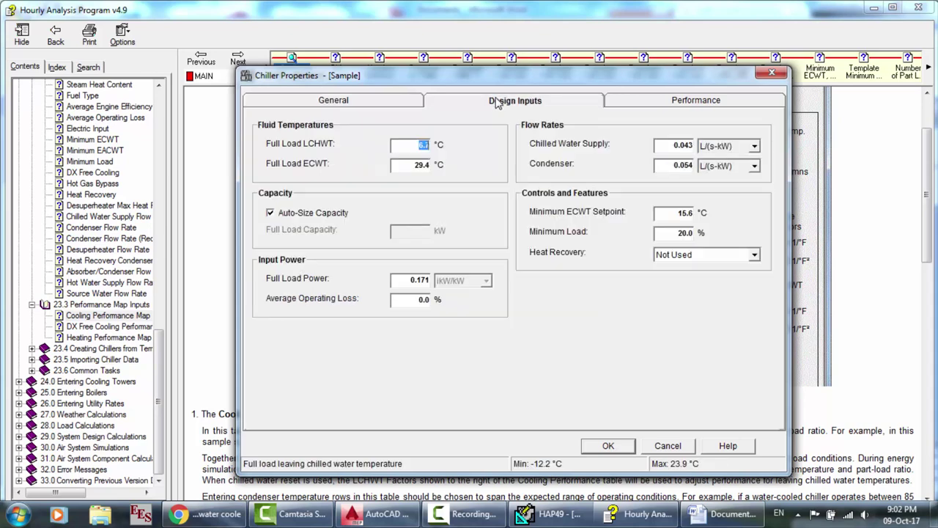
{"action": "left_click", "coordinate": [283, 212]}
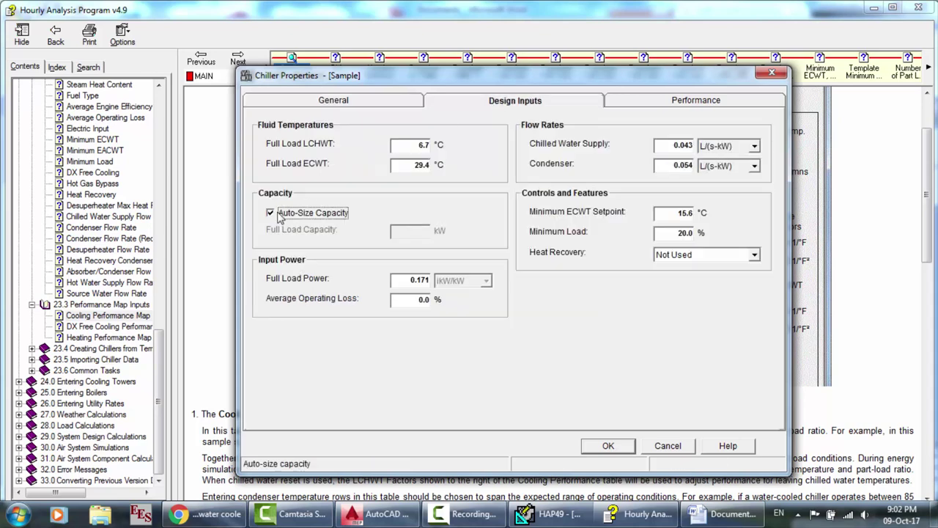
{"action": "left_click", "coordinate": [679, 102]}
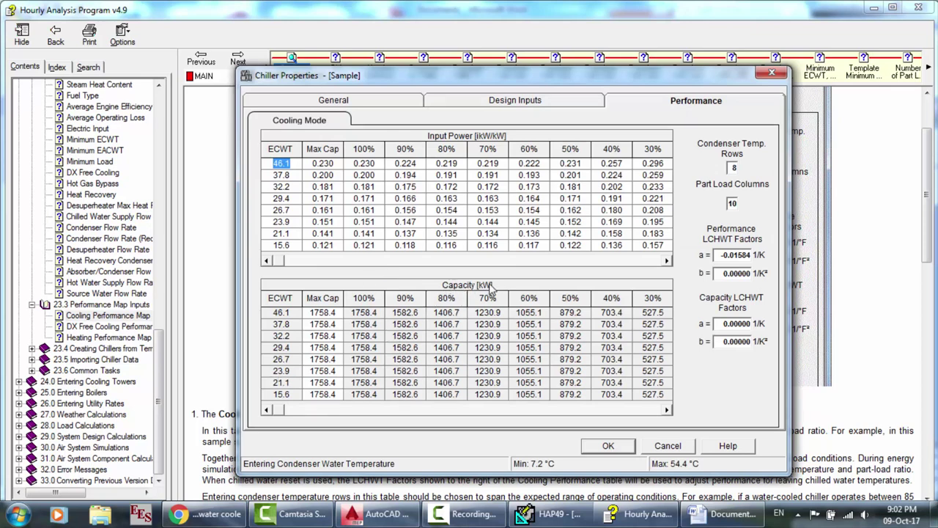
{"action": "left_click", "coordinate": [499, 361]}
{"action": "left_click", "coordinate": [731, 168]}
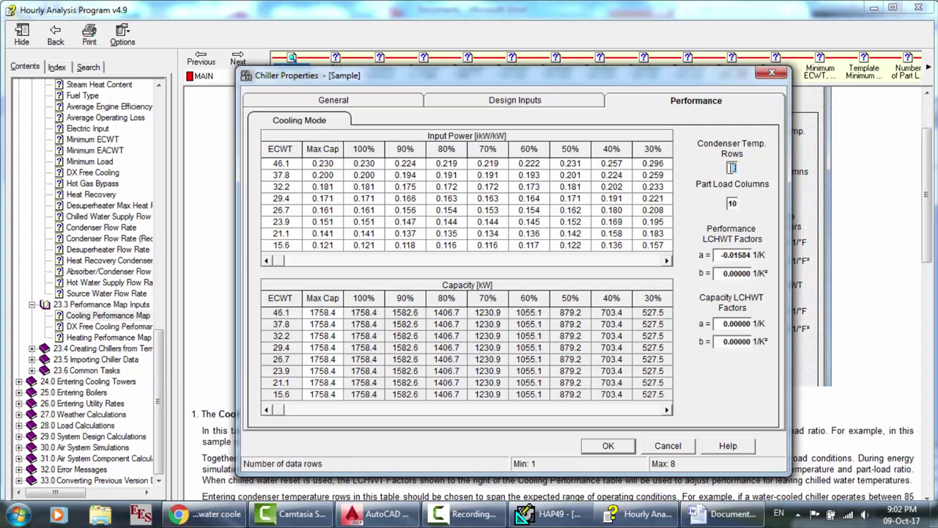
Step: Read the Cooling Performance Map help topic on the Cooling Capacity table, Table Dimensions, LCHWT Factors and default performance maps
{"action": "left_click", "coordinate": [850, 242]}
{"action": "scroll", "coordinate": [851, 242], "scroll_direction": "down", "scroll_amount": 9}
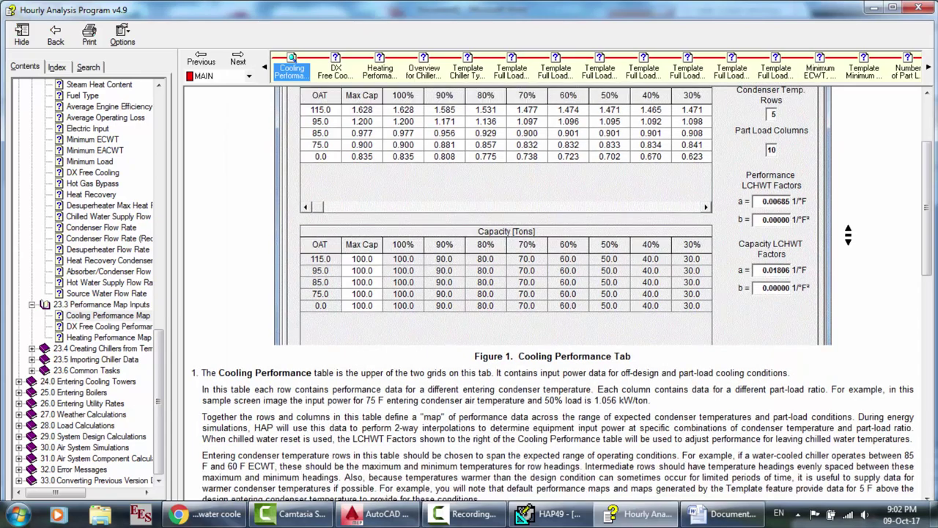
{"action": "scroll", "coordinate": [429, 217], "scroll_direction": "down", "scroll_amount": 10}
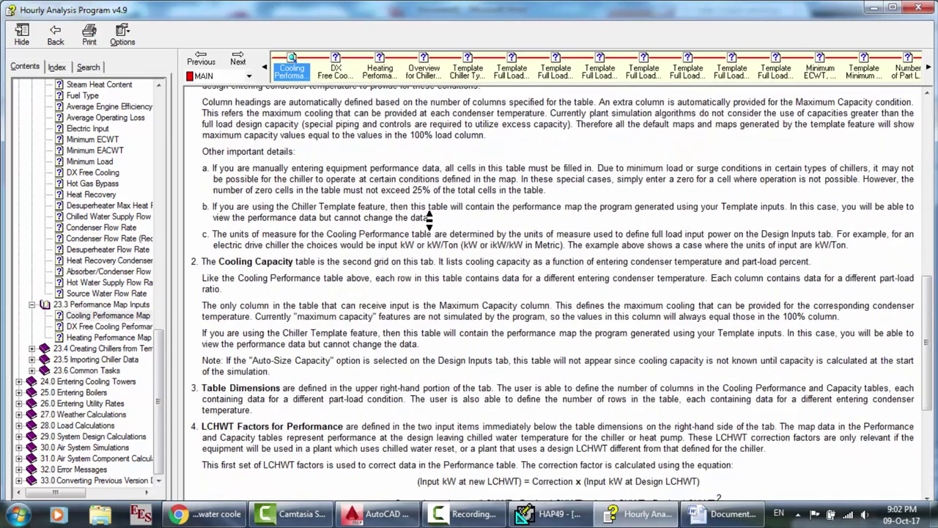
{"action": "scroll", "coordinate": [429, 218], "scroll_direction": "down", "scroll_amount": 1}
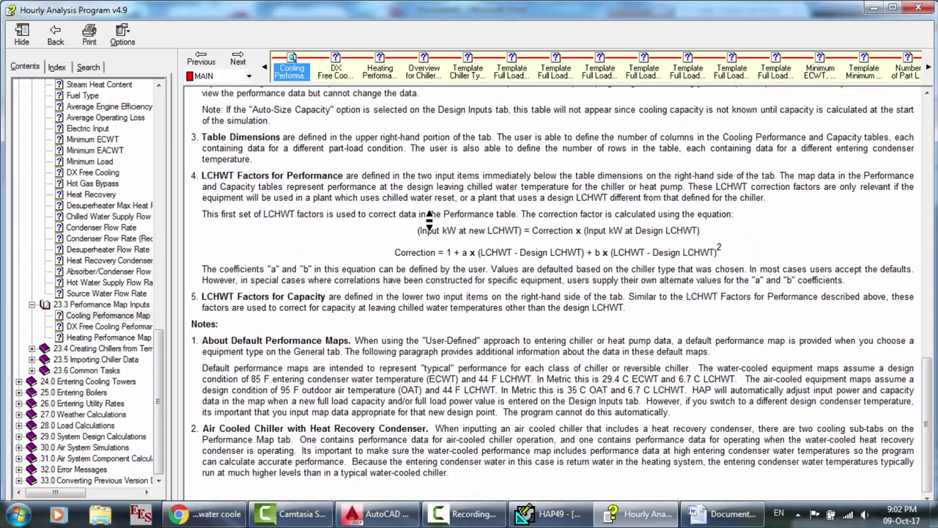
{"action": "scroll", "coordinate": [429, 218], "scroll_direction": "up", "scroll_amount": 20}
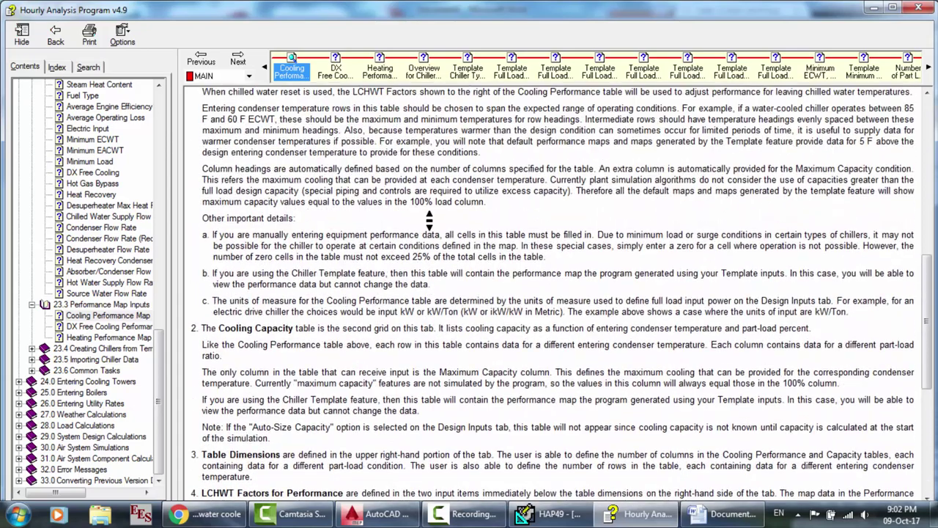
{"action": "scroll", "coordinate": [429, 218], "scroll_direction": "down", "scroll_amount": 15}
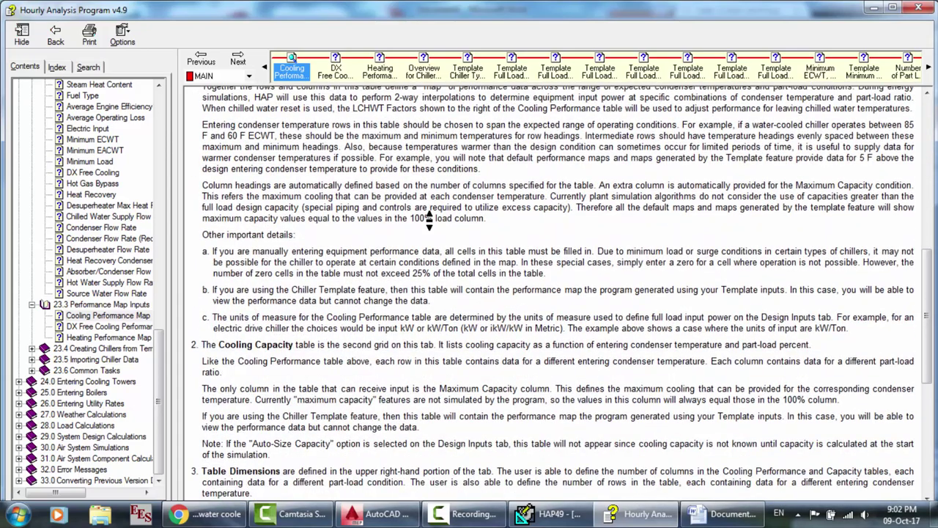
{"action": "scroll", "coordinate": [524, 311], "scroll_direction": "down", "scroll_amount": 6}
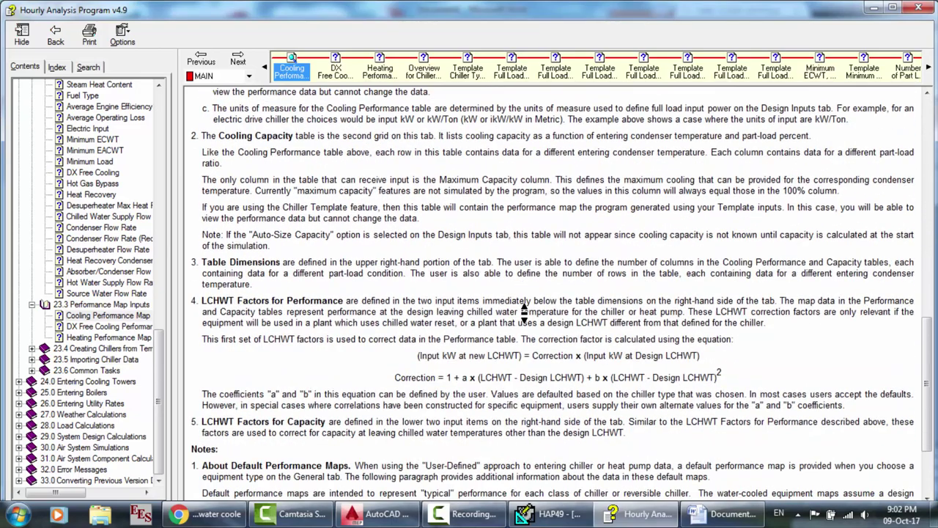
{"action": "scroll", "coordinate": [524, 311], "scroll_direction": "down", "scroll_amount": 4}
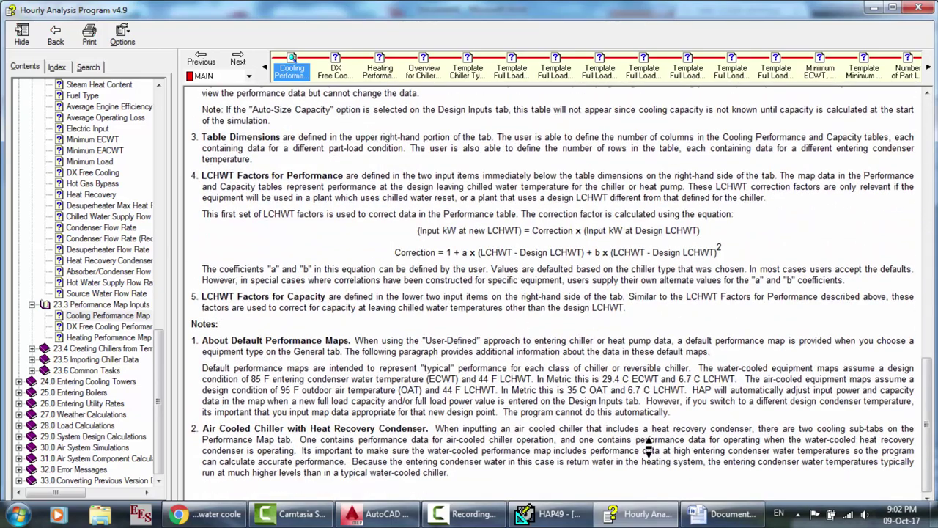
{"action": "scroll", "coordinate": [648, 449], "scroll_direction": "up", "scroll_amount": 20}
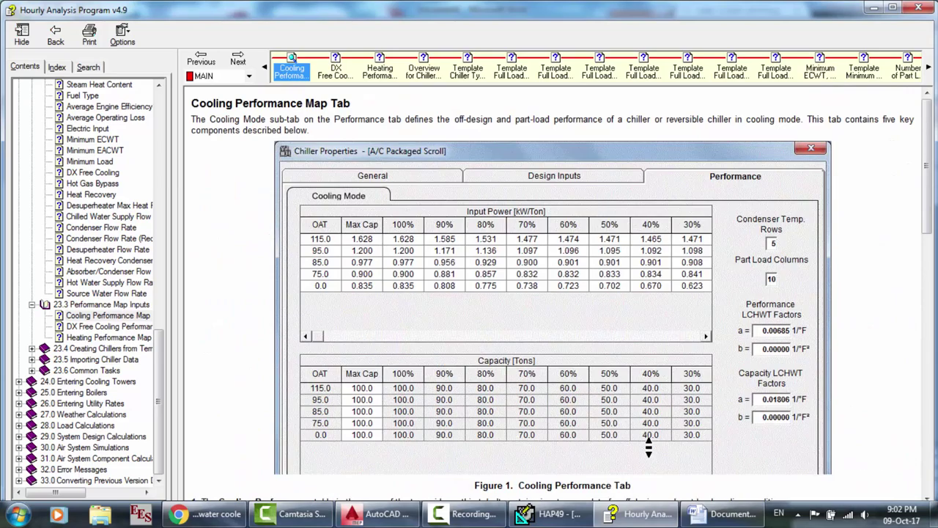
{"action": "middle_click", "coordinate": [547, 191]}
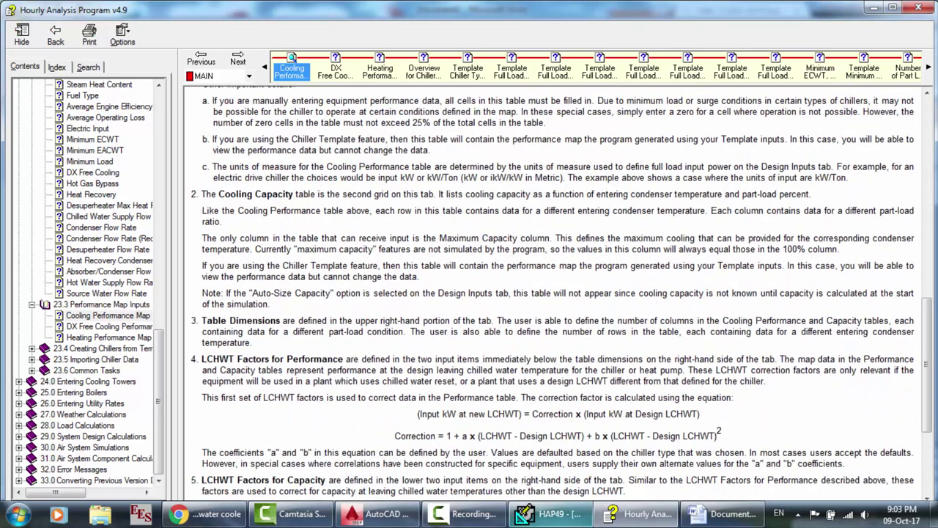
Step: Return to the Sample chiller, try the Reversible and Heat Pump (Hot Water Only) equipment functions, and view the heat pump's design inputs
{"action": "left_click", "coordinate": [552, 514]}
{"action": "left_click", "coordinate": [469, 514]}
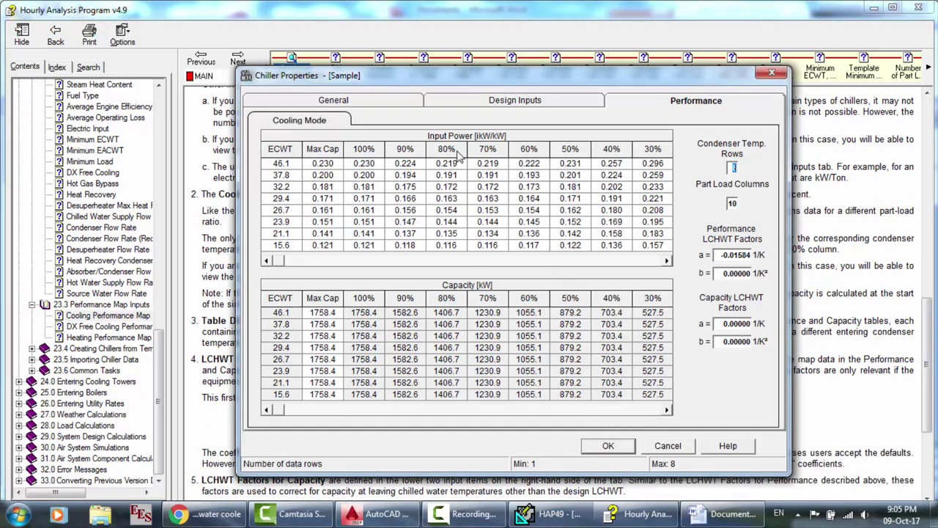
{"action": "left_click", "coordinate": [348, 103]}
{"action": "left_click", "coordinate": [429, 166]}
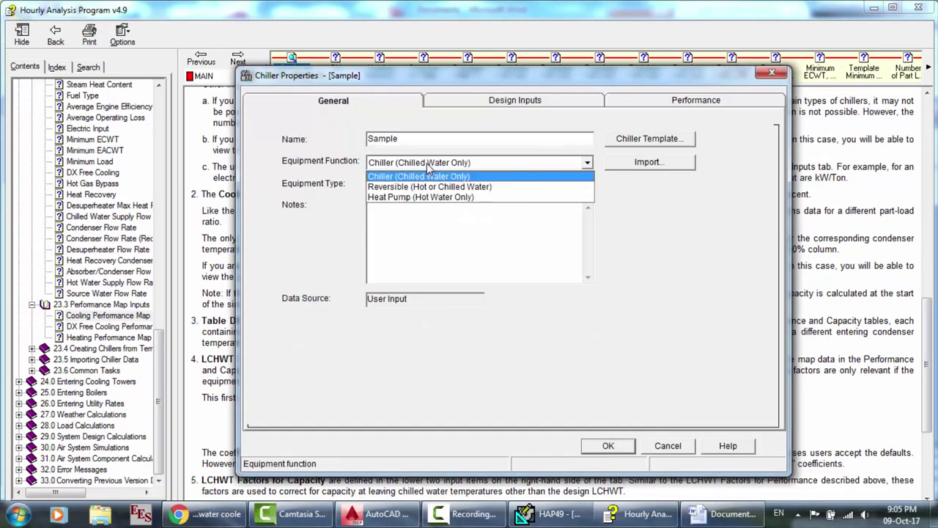
{"action": "left_click", "coordinate": [412, 189]}
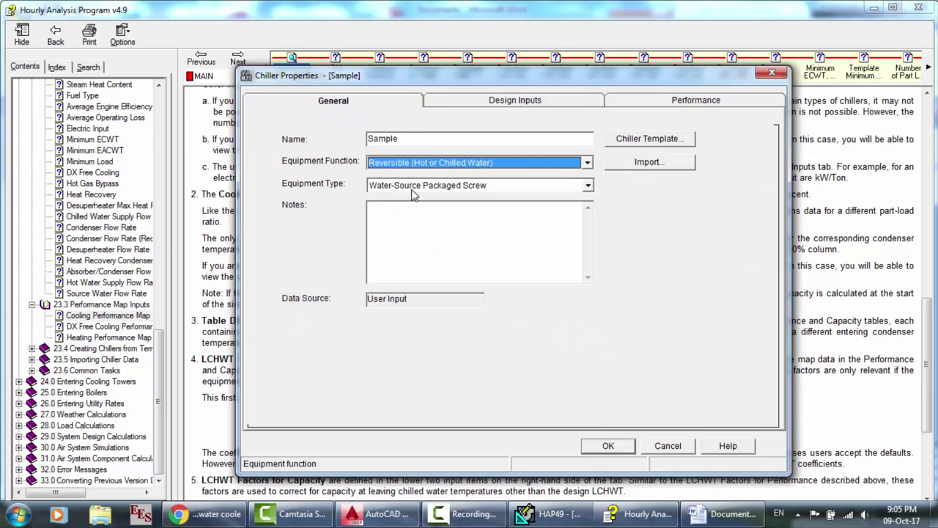
{"action": "left_click", "coordinate": [408, 163]}
{"action": "left_click", "coordinate": [412, 198]}
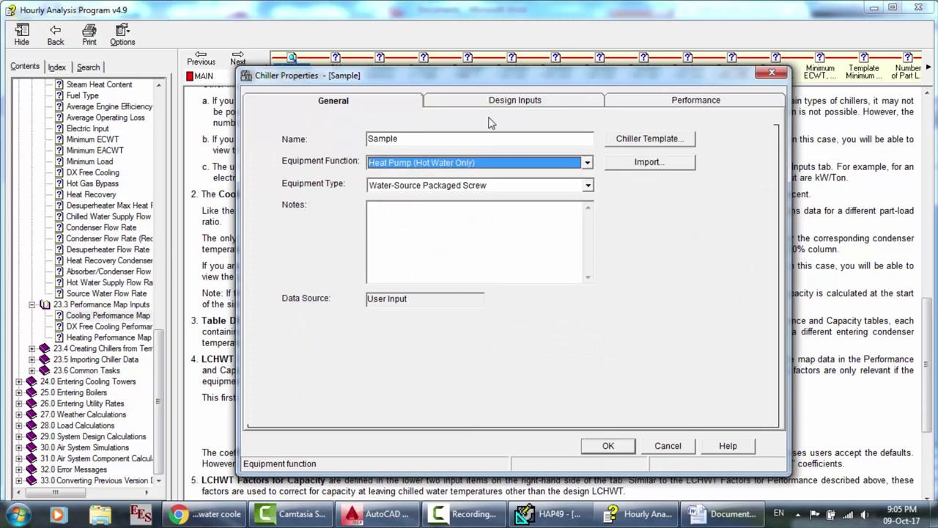
{"action": "left_click", "coordinate": [496, 101]}
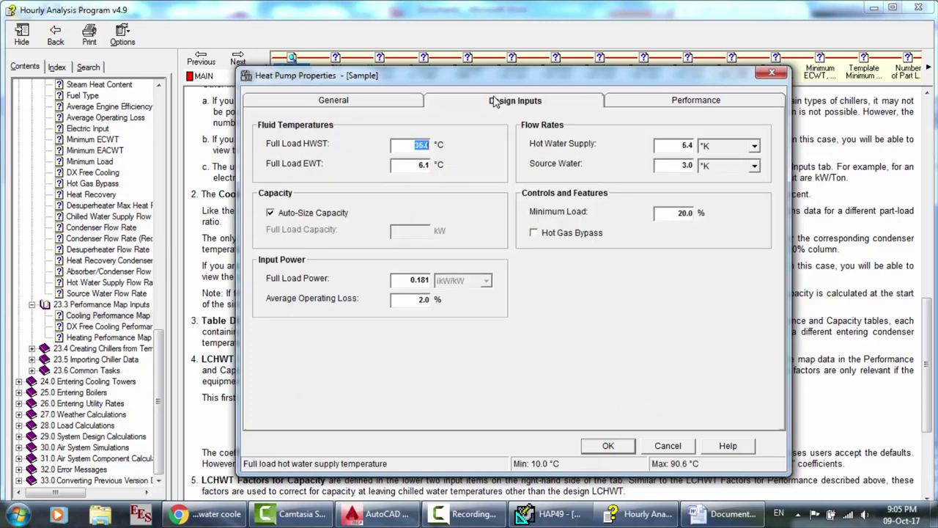
Step: Set the Equipment Function to Reversible (Hot or Chilled Water) and view its Cooling Mode and Heating Mode performance maps
{"action": "left_click", "coordinate": [381, 102]}
{"action": "left_click", "coordinate": [458, 165]}
{"action": "left_click", "coordinate": [460, 165]}
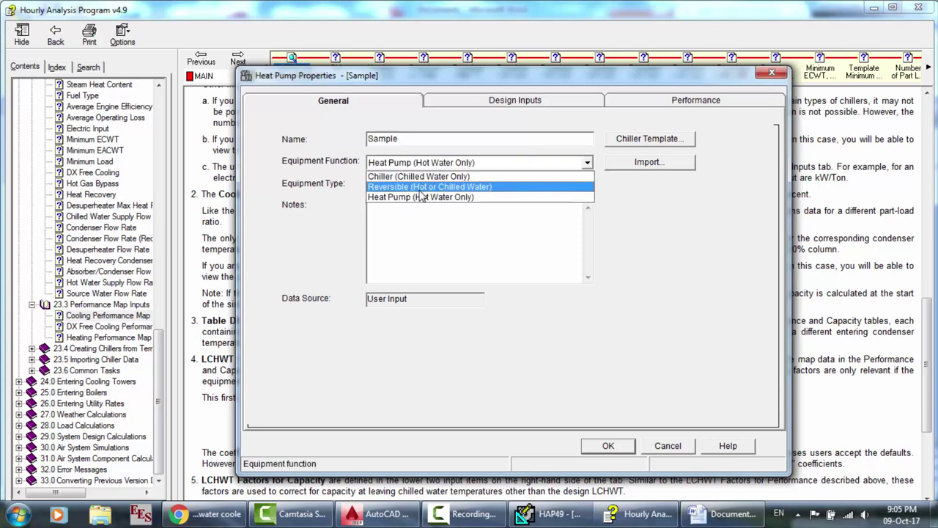
{"action": "left_click", "coordinate": [423, 188]}
{"action": "left_click", "coordinate": [689, 103]}
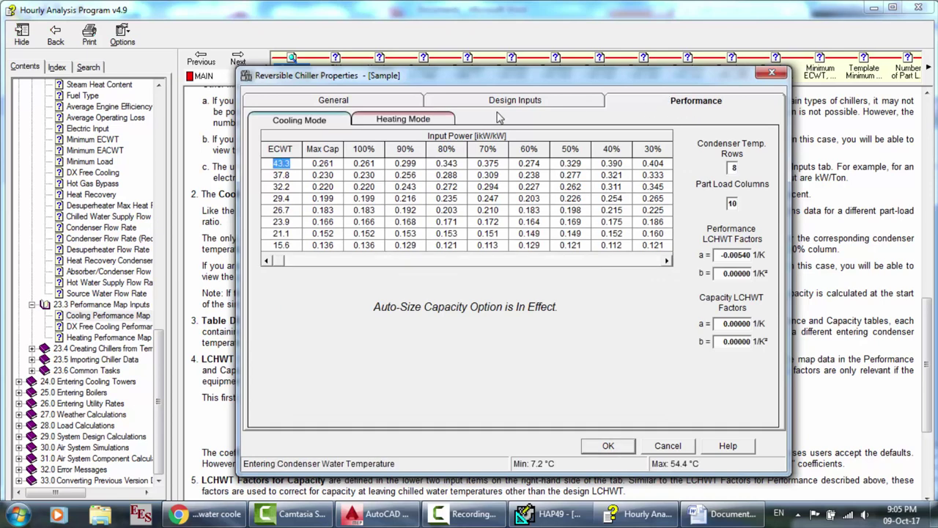
{"action": "left_click", "coordinate": [383, 126]}
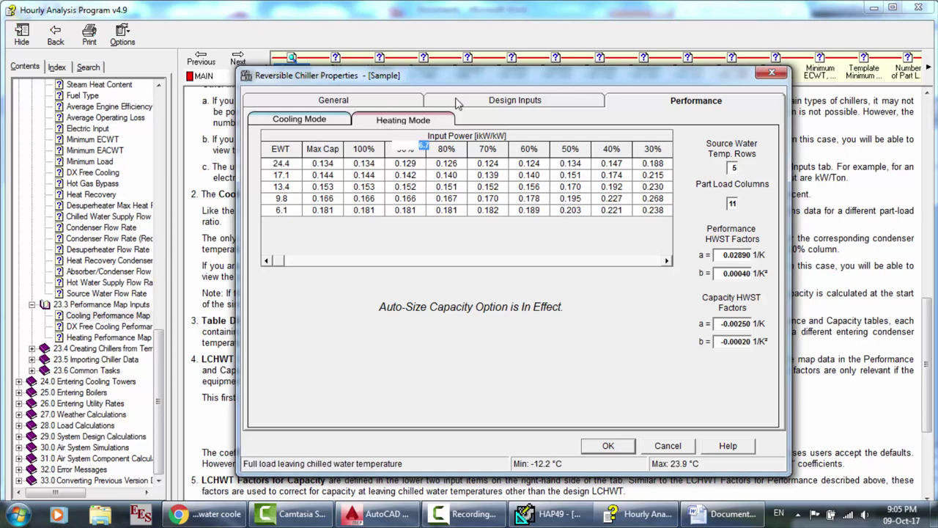
Step: Turn off Auto-Size Capacity for the reversible chiller and compare the capacity tables for heating and cooling modes
{"action": "left_click", "coordinate": [513, 100]}
{"action": "left_click", "coordinate": [286, 282]}
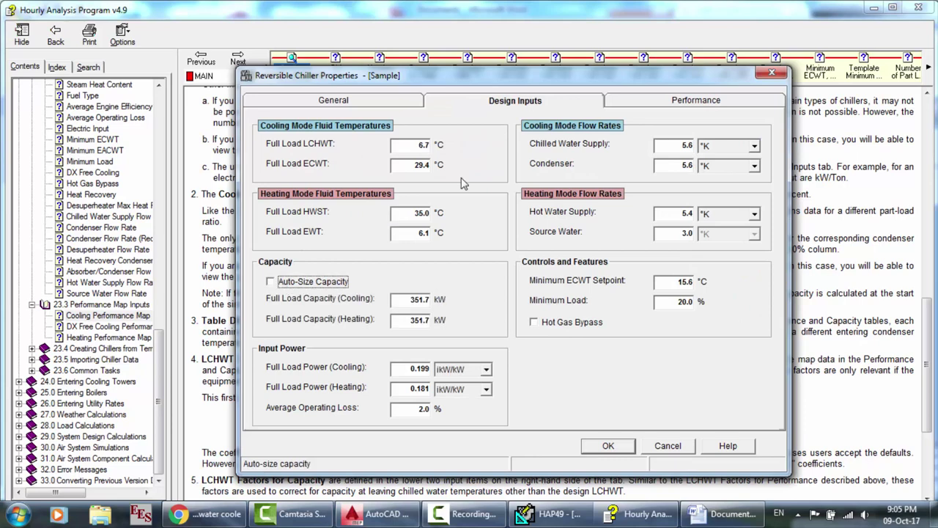
{"action": "left_click", "coordinate": [664, 102]}
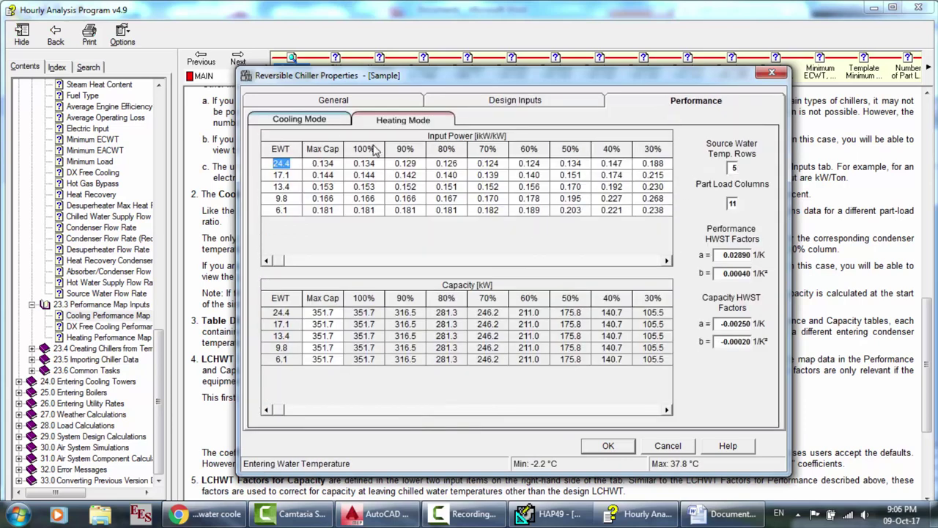
{"action": "left_click", "coordinate": [298, 121]}
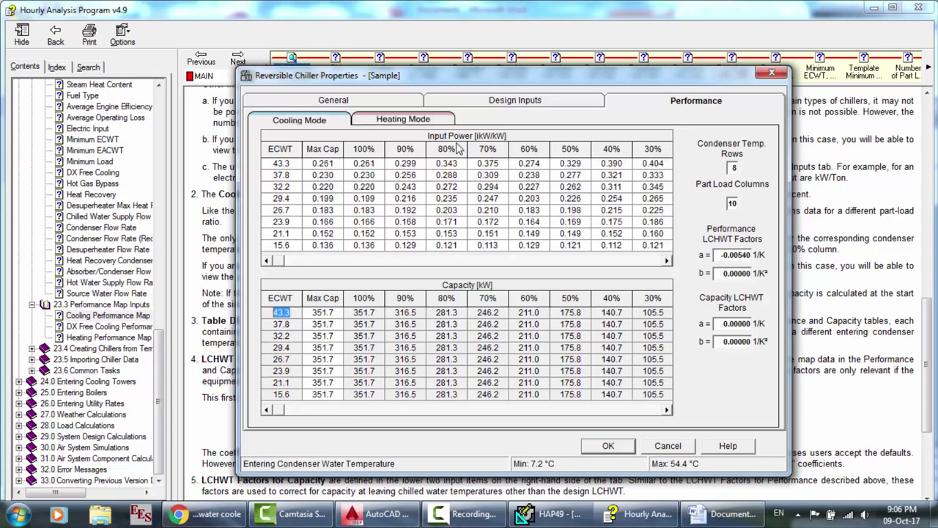
{"action": "left_click", "coordinate": [403, 119]}
Step: Examine the Heating Mode input power and capacity tables across part loads, and the Capacity HWST Factors
{"action": "left_click", "coordinate": [414, 203]}
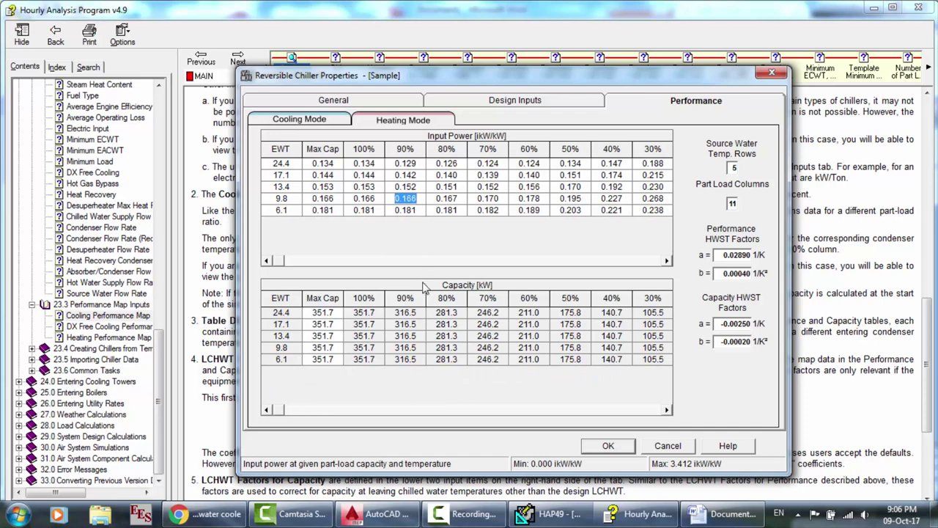
{"action": "left_click", "coordinate": [443, 339]}
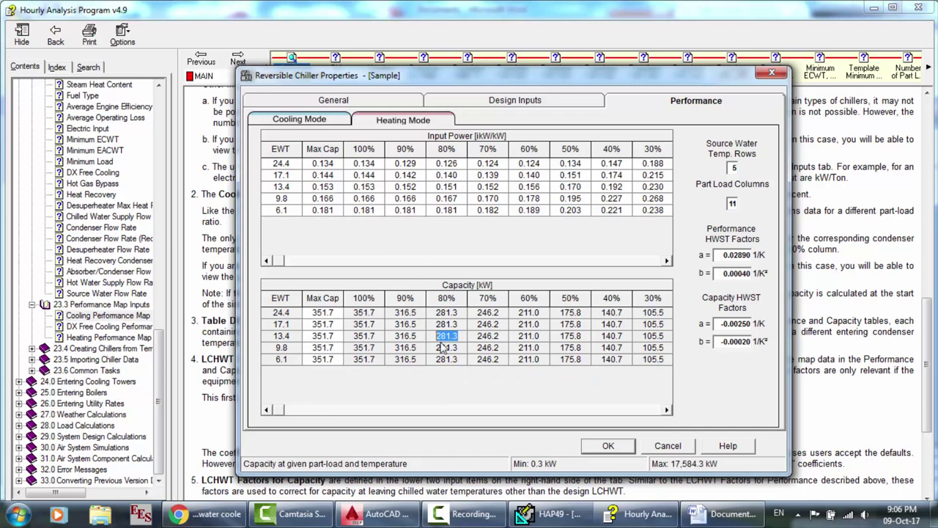
{"action": "left_click", "coordinate": [528, 339]}
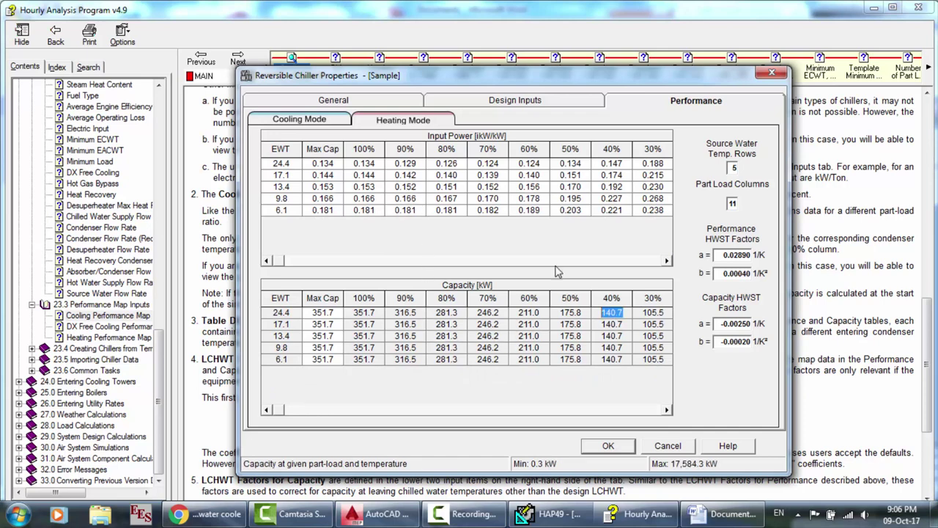
{"action": "left_click", "coordinate": [488, 186]}
{"action": "left_click", "coordinate": [371, 178]}
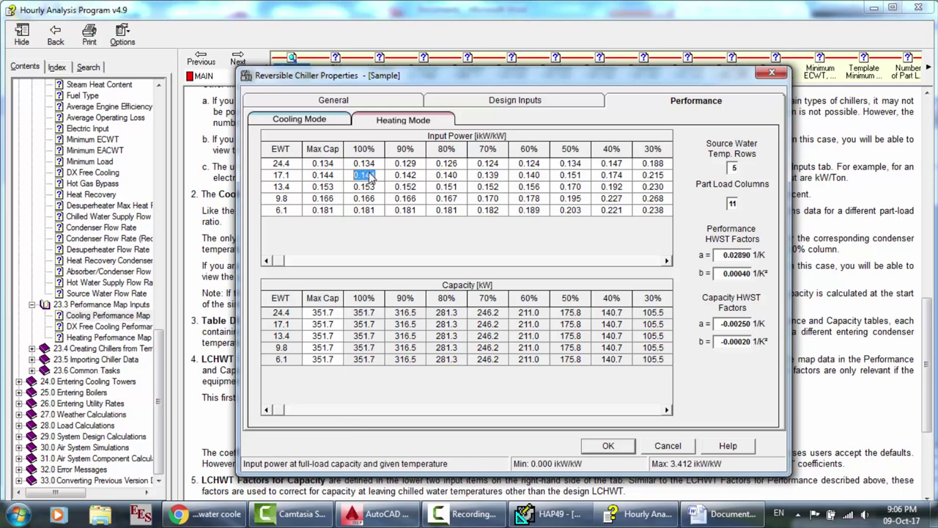
{"action": "left_click", "coordinate": [418, 201]}
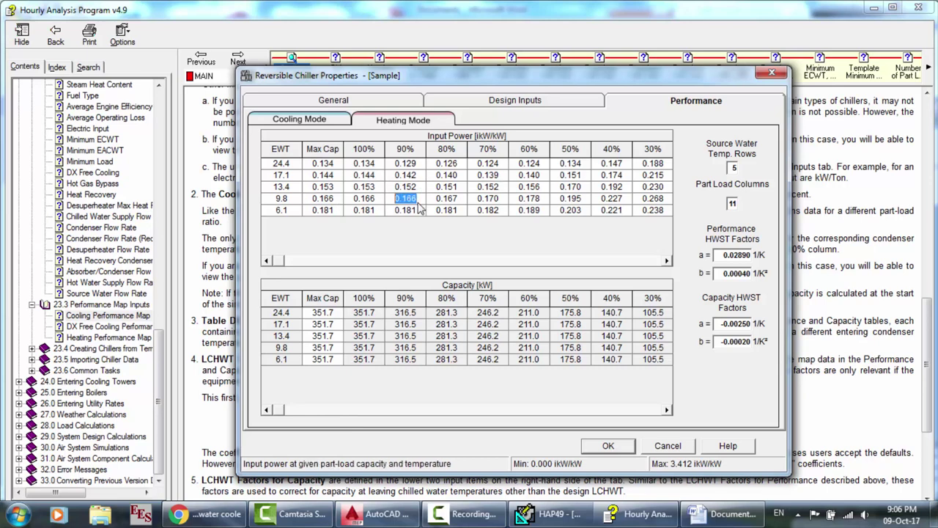
{"action": "left_click", "coordinate": [598, 177]}
{"action": "left_click", "coordinate": [653, 200]}
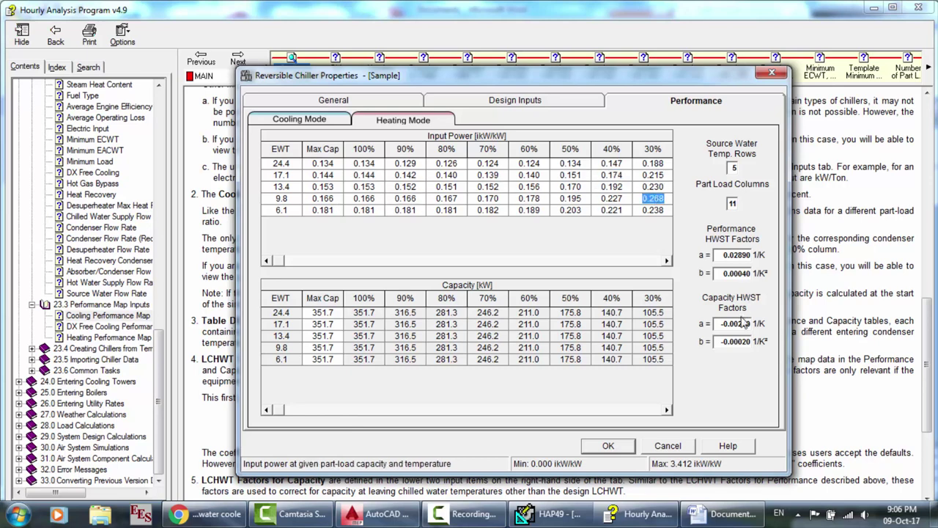
{"action": "left_click", "coordinate": [730, 341]}
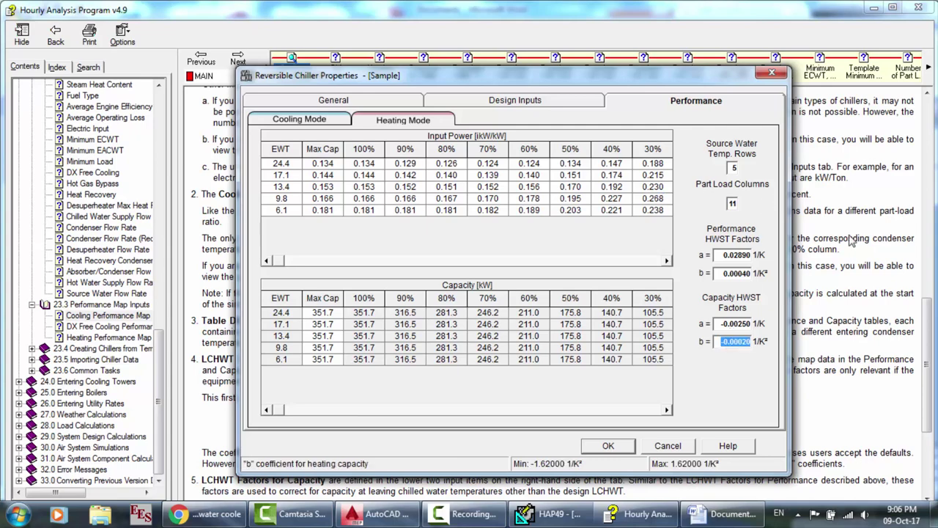
Step: Consult the help topic's LCHWT factors and notes, and return to the reversible chiller's heating map and general settings
{"action": "key", "text": "Escape"}
{"action": "scroll", "coordinate": [578, 361], "scroll_direction": "down", "scroll_amount": 8}
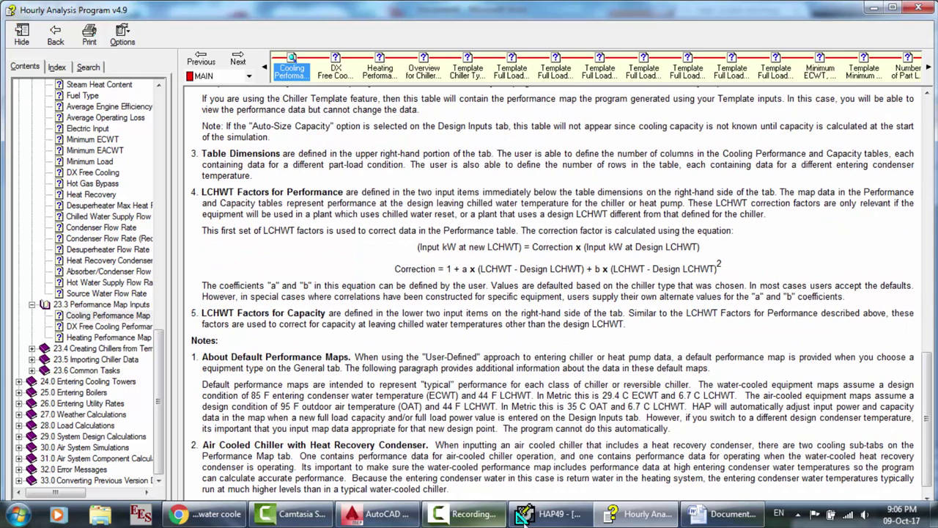
{"action": "left_click", "coordinate": [525, 513]}
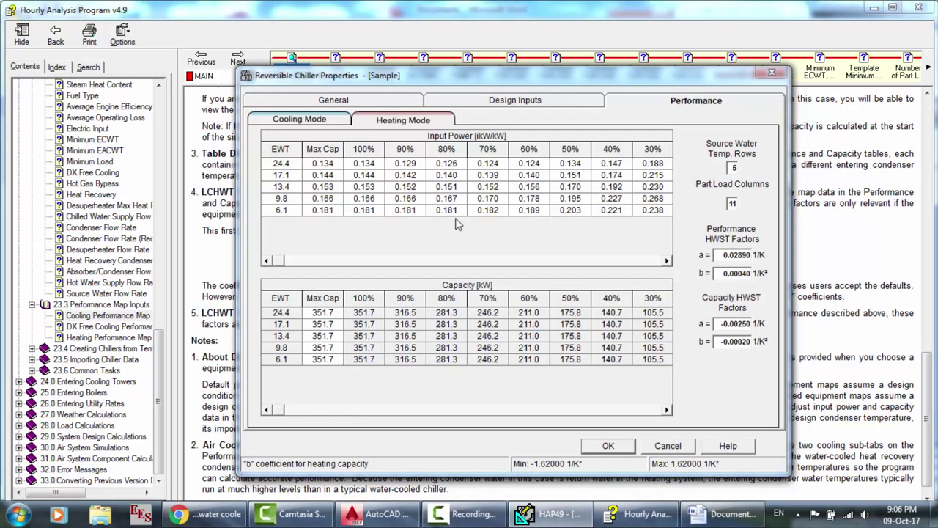
{"action": "left_click", "coordinate": [393, 189]}
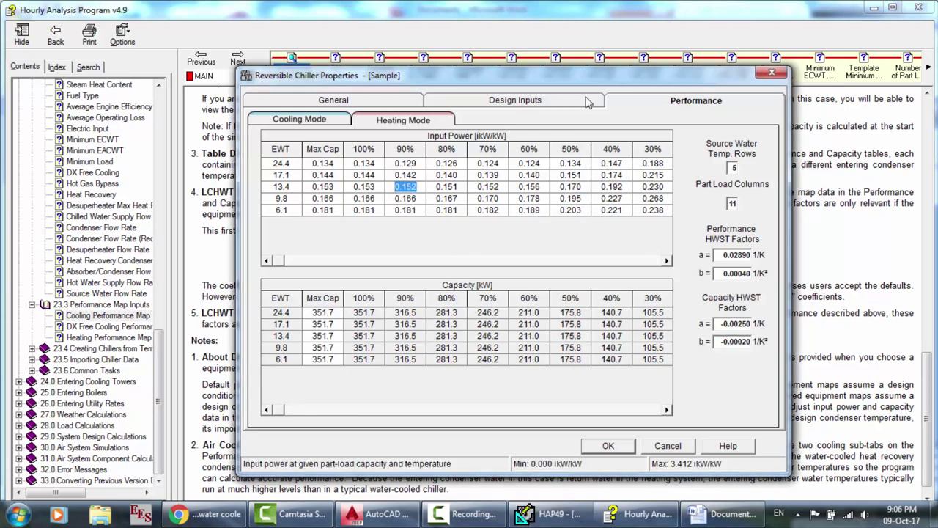
{"action": "left_click", "coordinate": [342, 103]}
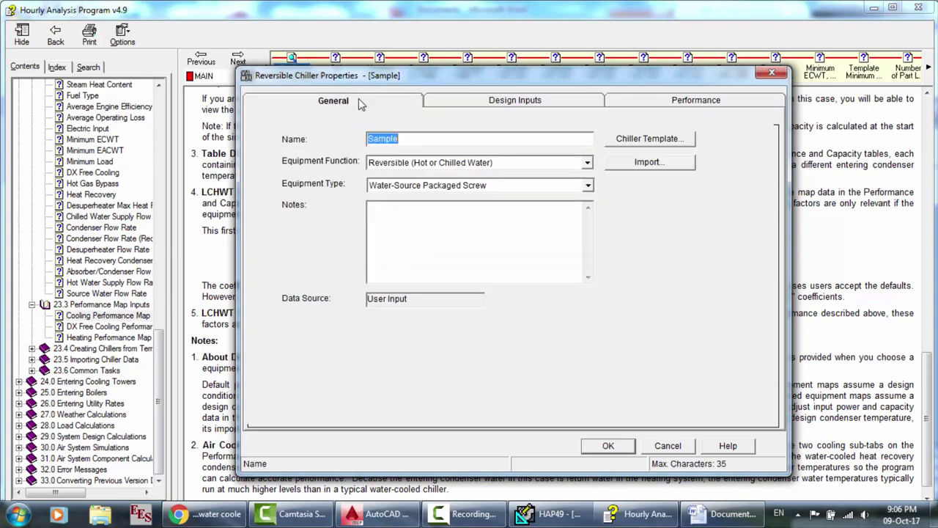
Step: Open the chiller template settings for the reversible Sample chiller and view the available template types
{"action": "left_click", "coordinate": [627, 142]}
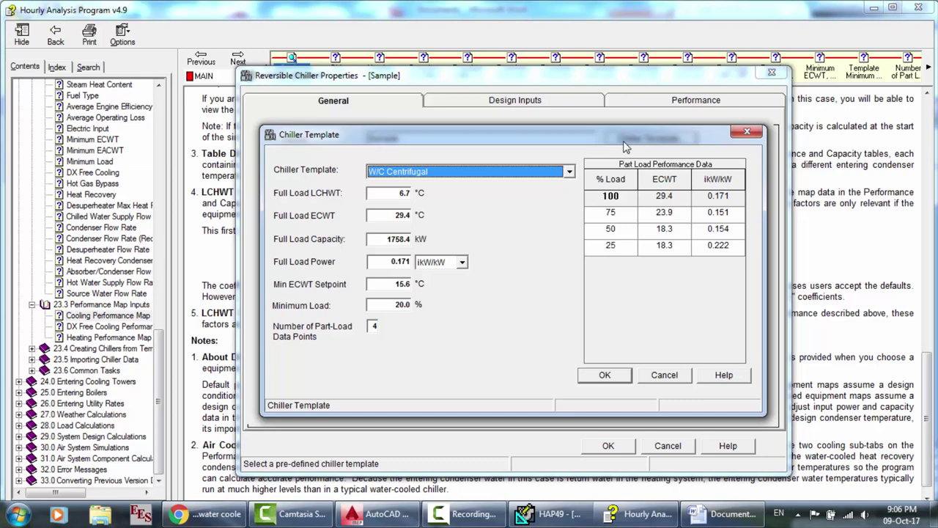
{"action": "left_click", "coordinate": [468, 176]}
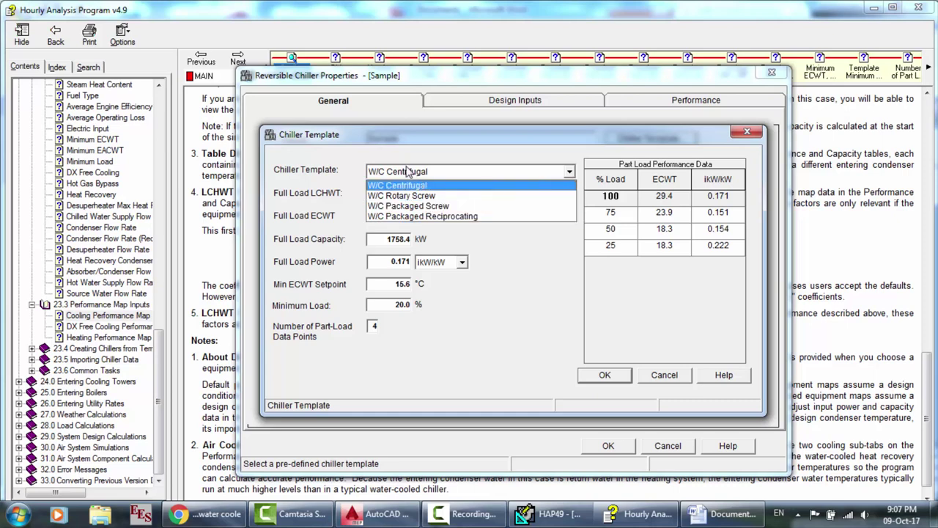
{"action": "left_click", "coordinate": [359, 163]}
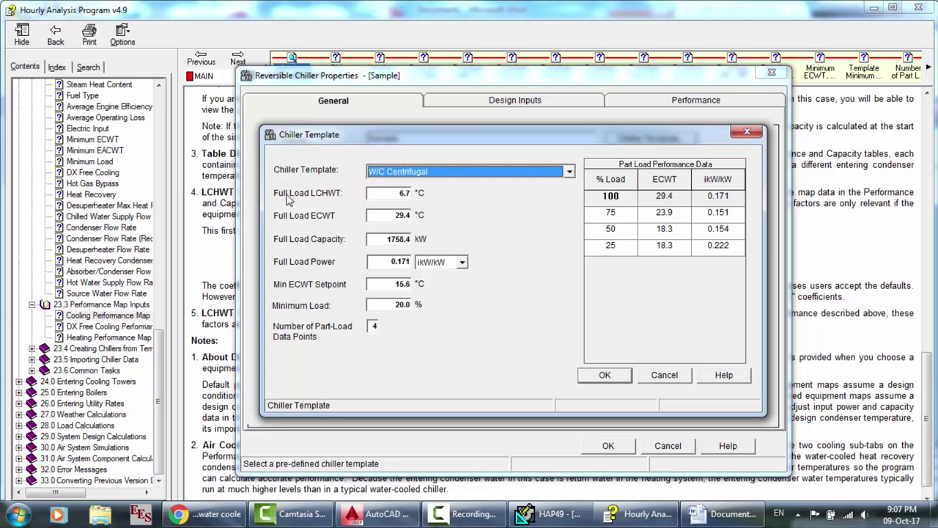
Step: Examine the W/C Centrifugal template's full-load temperatures, capacity and power units, minimum ECWT setpoint, minimum load and number of part-load data points
{"action": "left_click", "coordinate": [379, 195]}
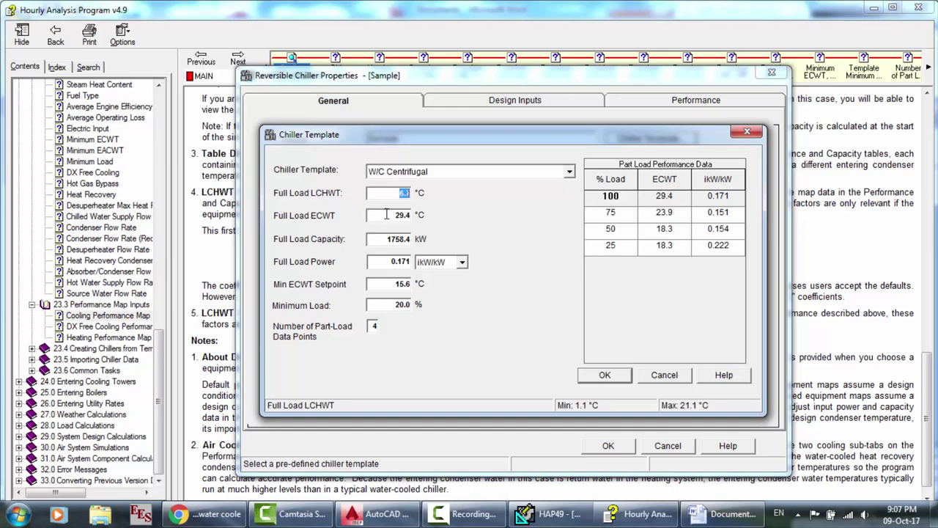
{"action": "left_click", "coordinate": [387, 215]}
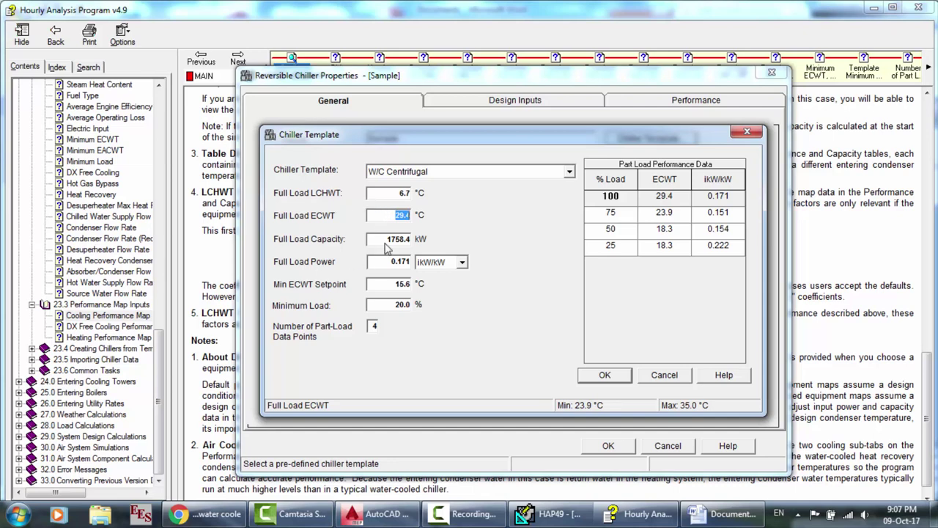
{"action": "mouse_move", "coordinate": [370, 239]}
{"action": "left_click", "coordinate": [384, 241]}
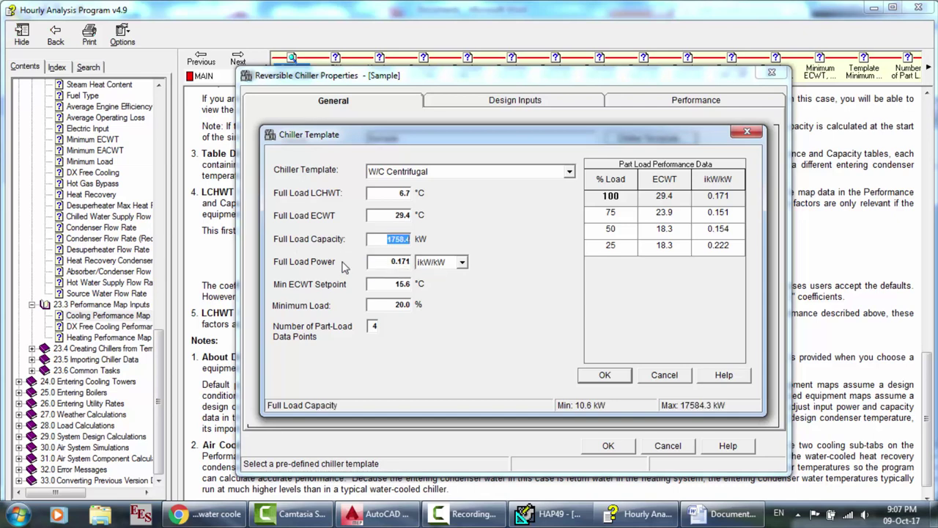
{"action": "left_click", "coordinate": [380, 265]}
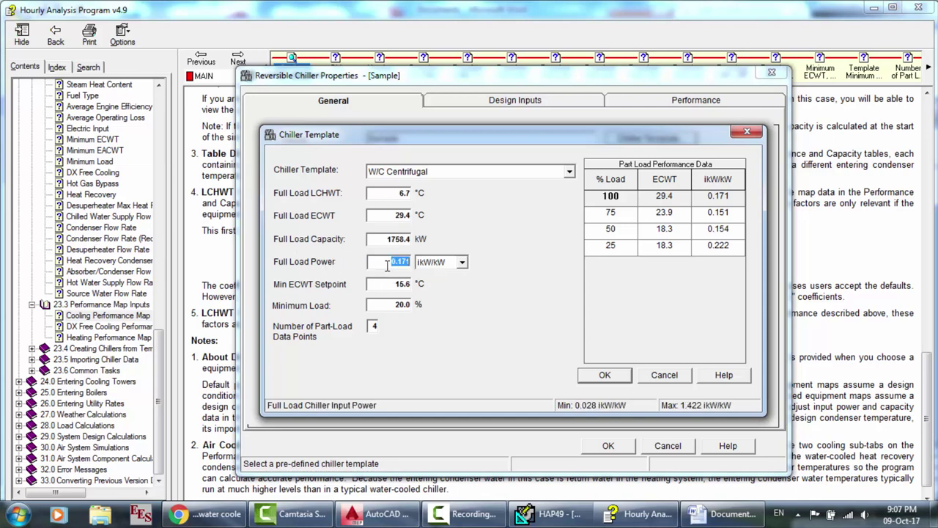
{"action": "left_click", "coordinate": [462, 261]}
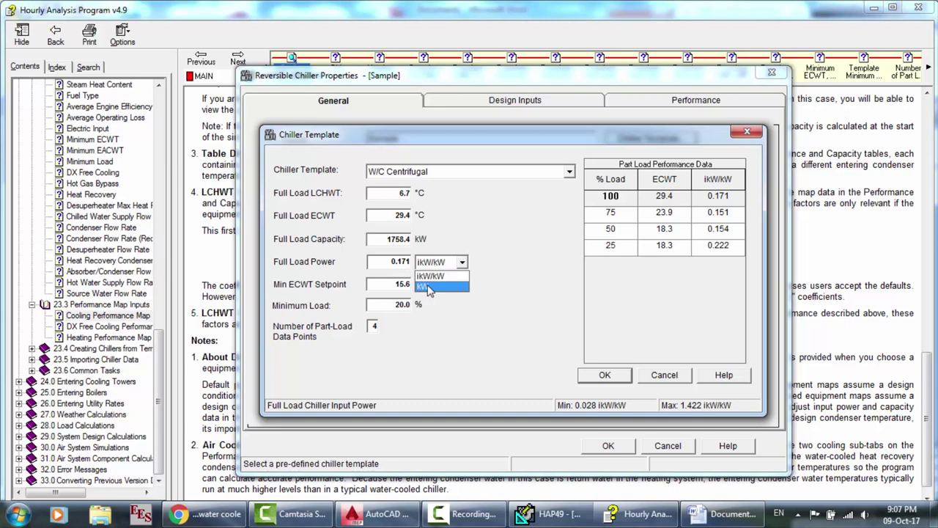
{"action": "left_click", "coordinate": [429, 276]}
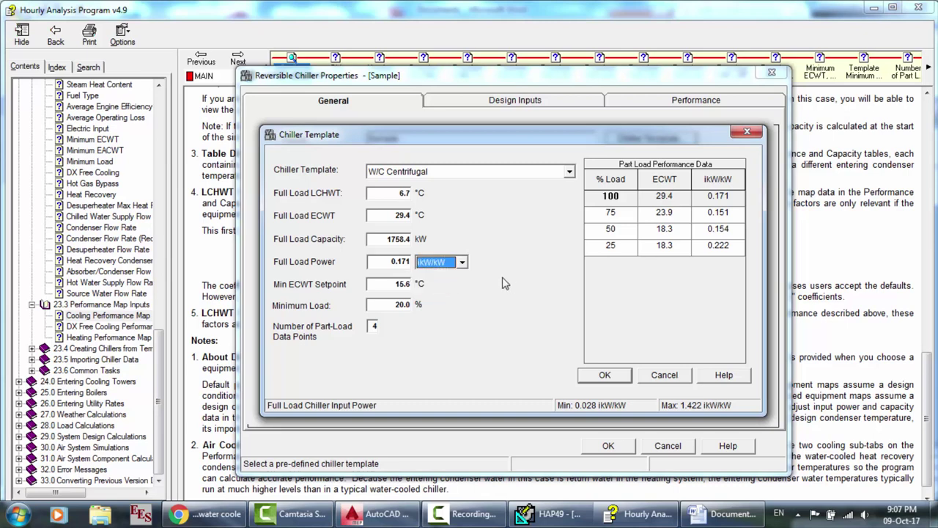
{"action": "left_click", "coordinate": [380, 284]}
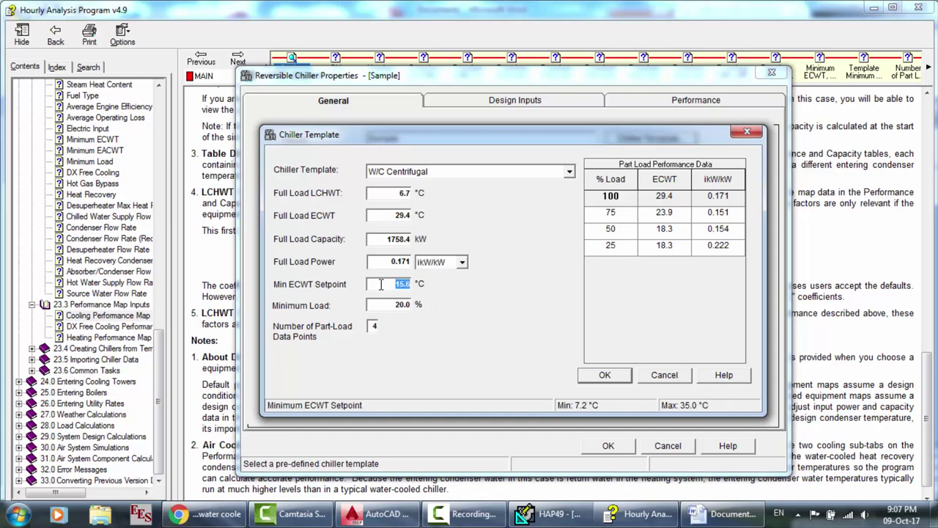
{"action": "left_click", "coordinate": [378, 305]}
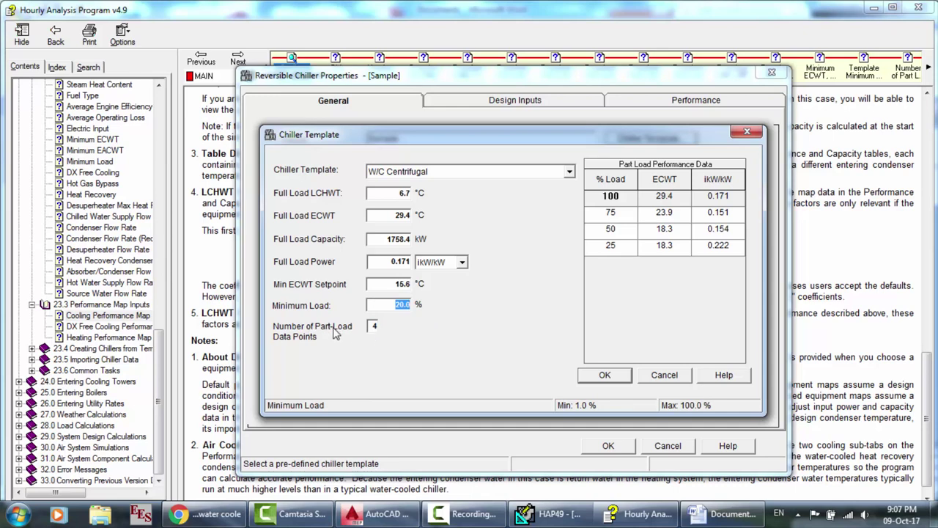
{"action": "left_click", "coordinate": [374, 325]}
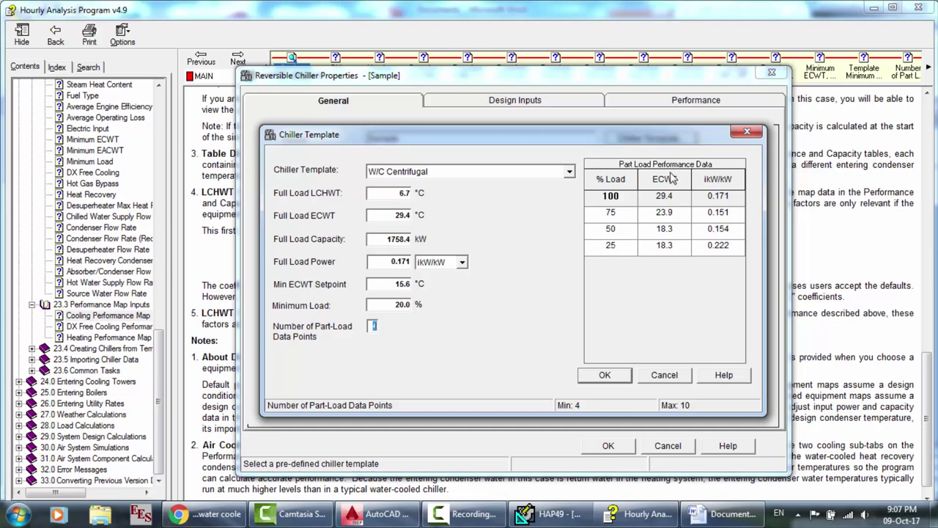
Step: Examine the ECWT and ikW/kW entries in the template's Part Load Performance Data table
{"action": "left_click", "coordinate": [666, 196]}
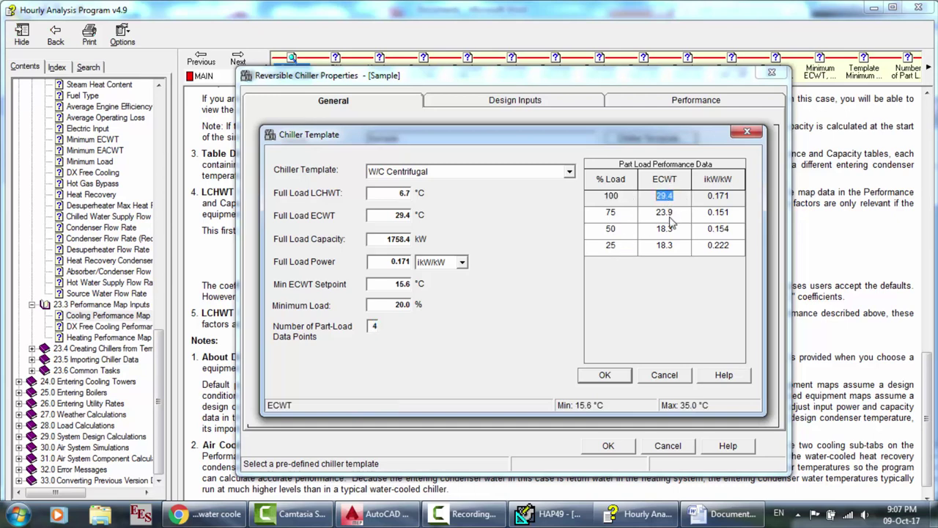
{"action": "left_click", "coordinate": [667, 214]}
{"action": "left_click", "coordinate": [666, 229]}
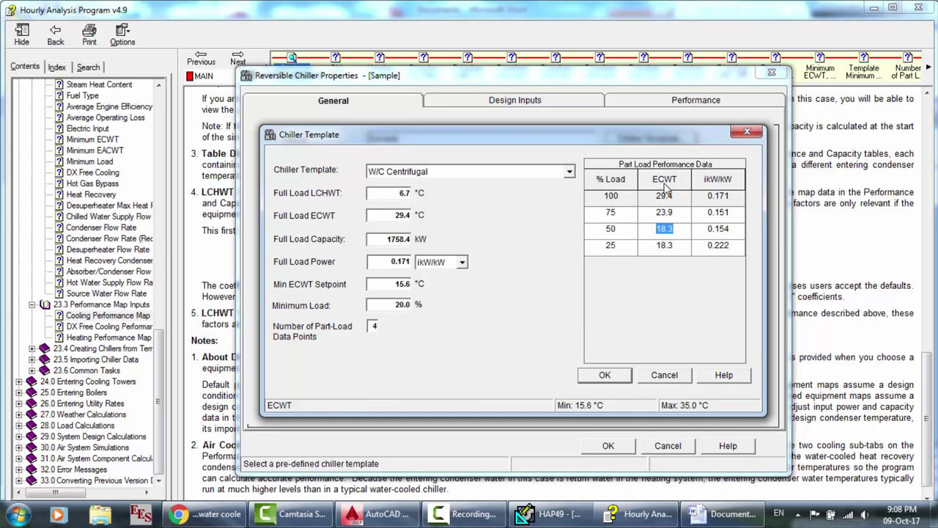
{"action": "left_click", "coordinate": [725, 198]}
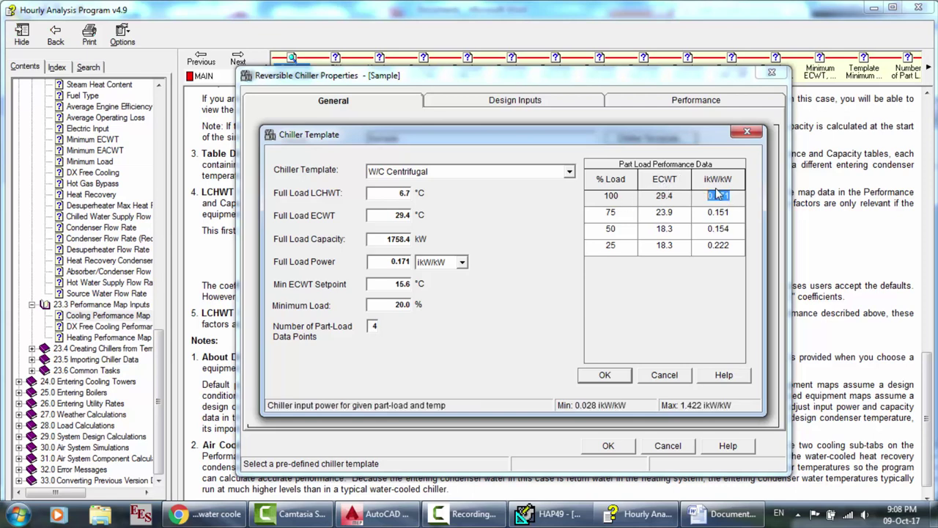
{"action": "left_click", "coordinate": [724, 196]}
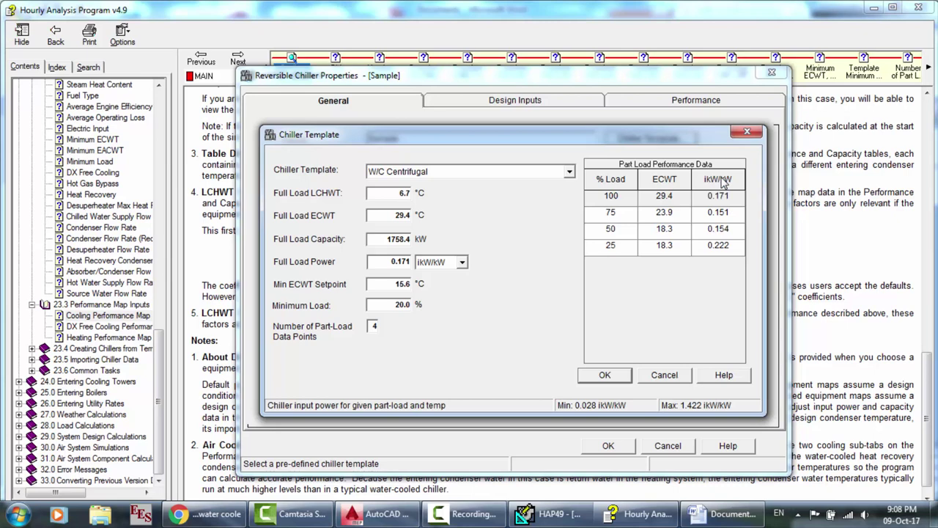
{"action": "left_click", "coordinate": [726, 216]}
{"action": "left_click", "coordinate": [719, 248]}
Step: Try 6, a count below the minimum such as 3, and 5 as the template's Number of Part-Load Data Points
{"action": "left_click", "coordinate": [373, 325]}
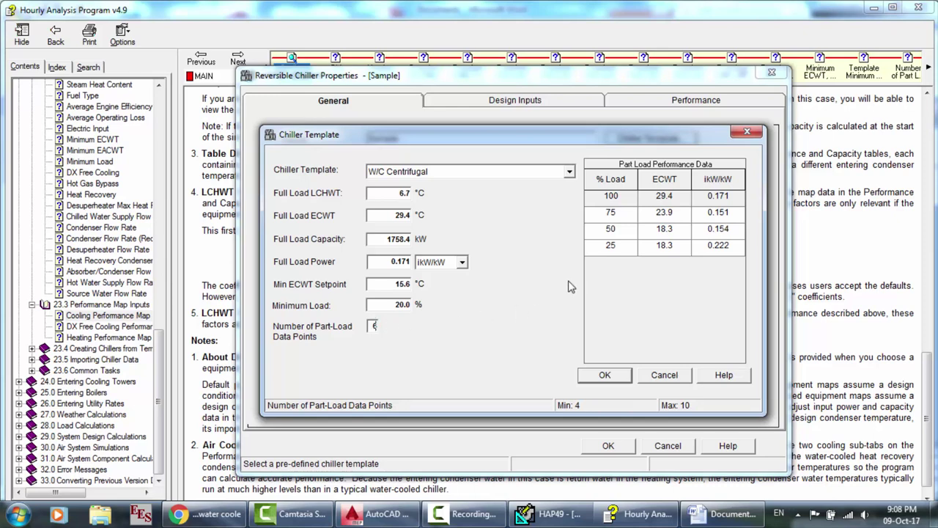
{"action": "key", "text": "Tab"}
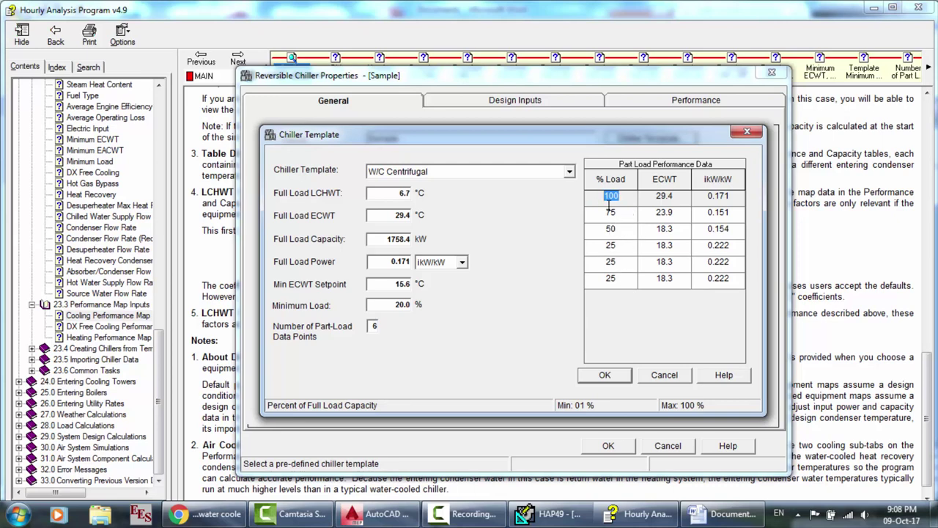
{"action": "left_click", "coordinate": [372, 325]}
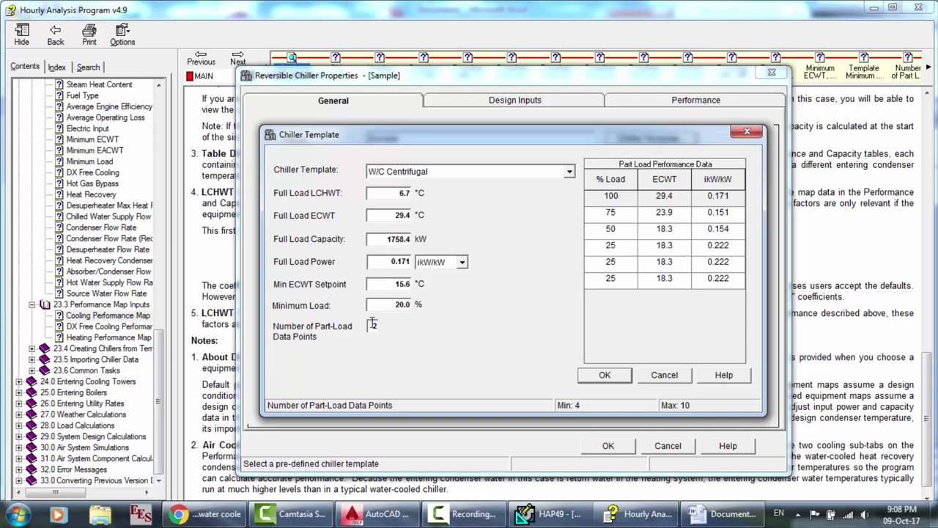
{"action": "left_click", "coordinate": [654, 264]}
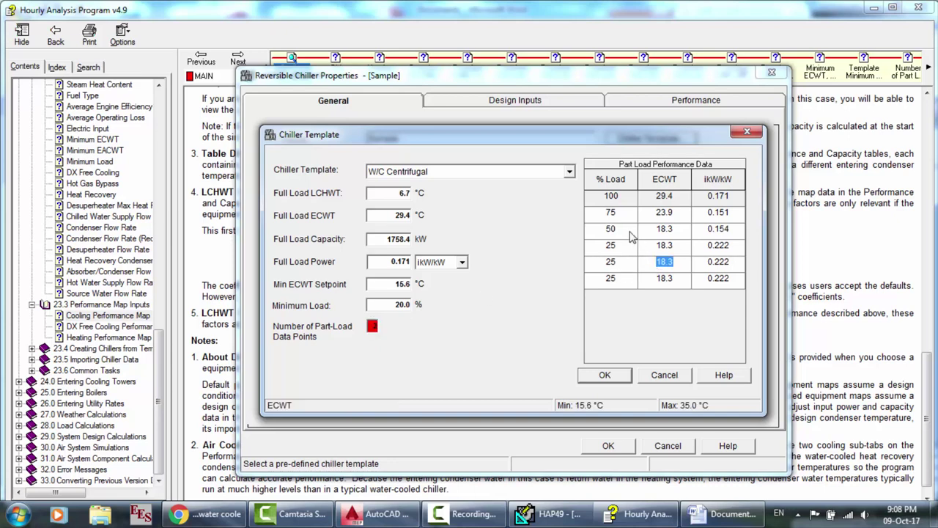
{"action": "left_click", "coordinate": [373, 325]}
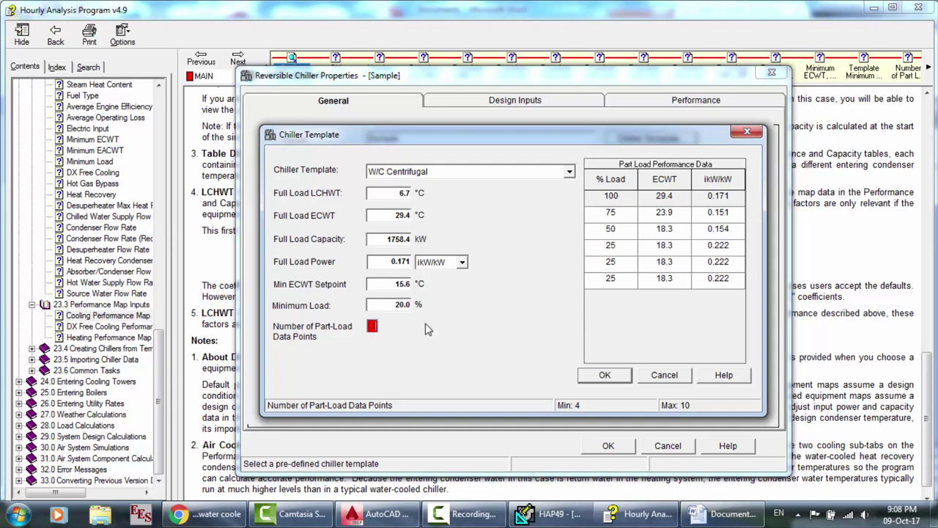
{"action": "left_click", "coordinate": [606, 245]}
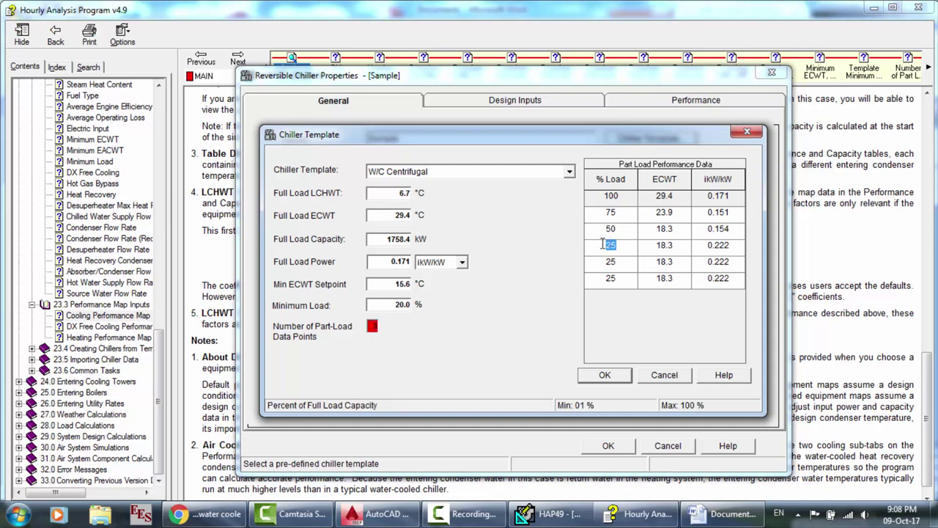
{"action": "left_click", "coordinate": [372, 326]}
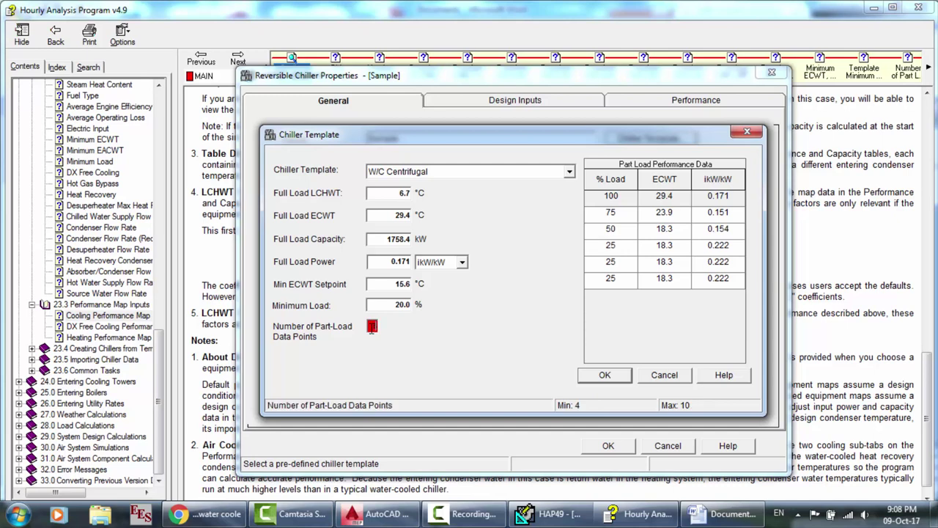
{"action": "type", "text": "5"}
{"action": "key", "text": "Tab"}
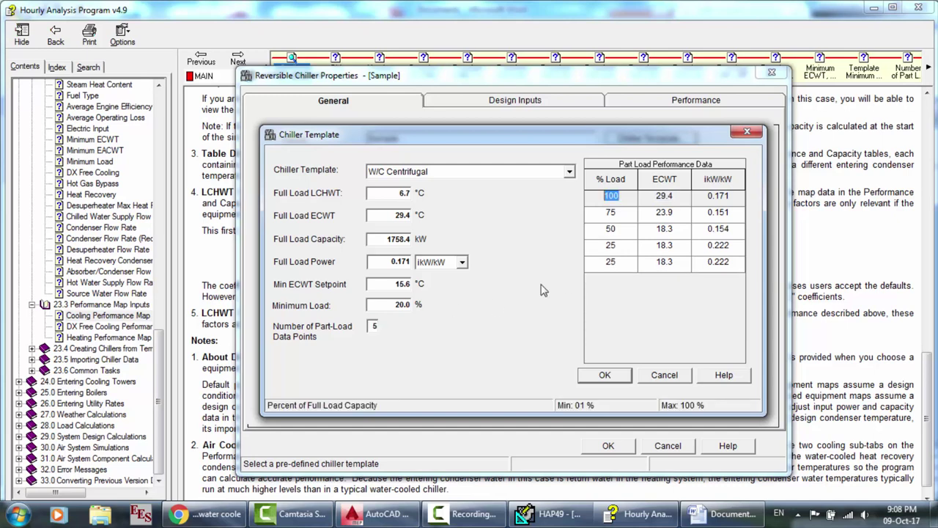
Step: Set the template's Number of Part-Load Data Points to 10 and inspect the added rows in the table
{"action": "left_click", "coordinate": [373, 326]}
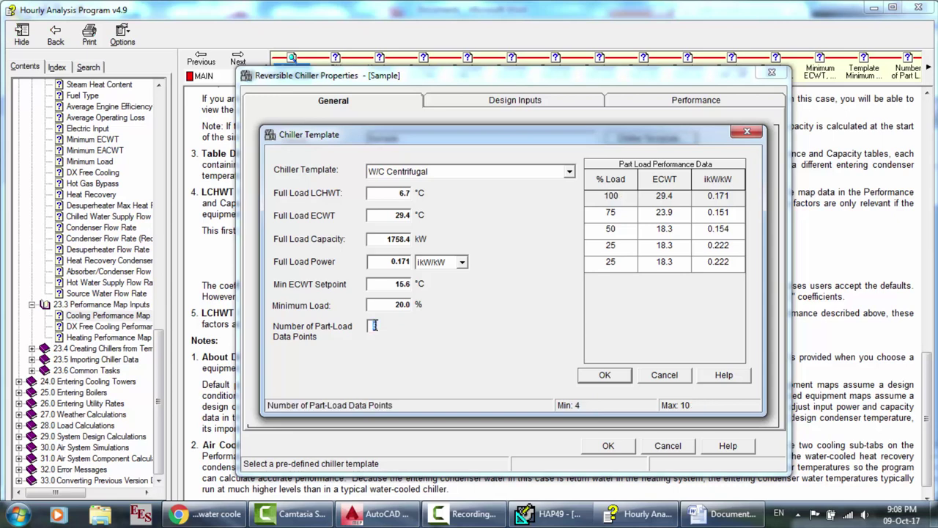
{"action": "type", "text": "10"}
{"action": "key", "text": "Tab"}
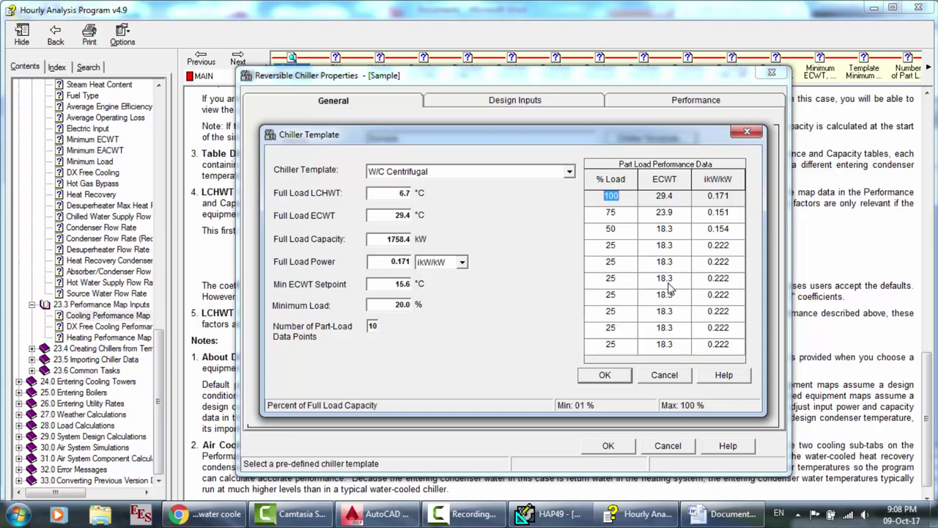
{"action": "left_click", "coordinate": [662, 230]}
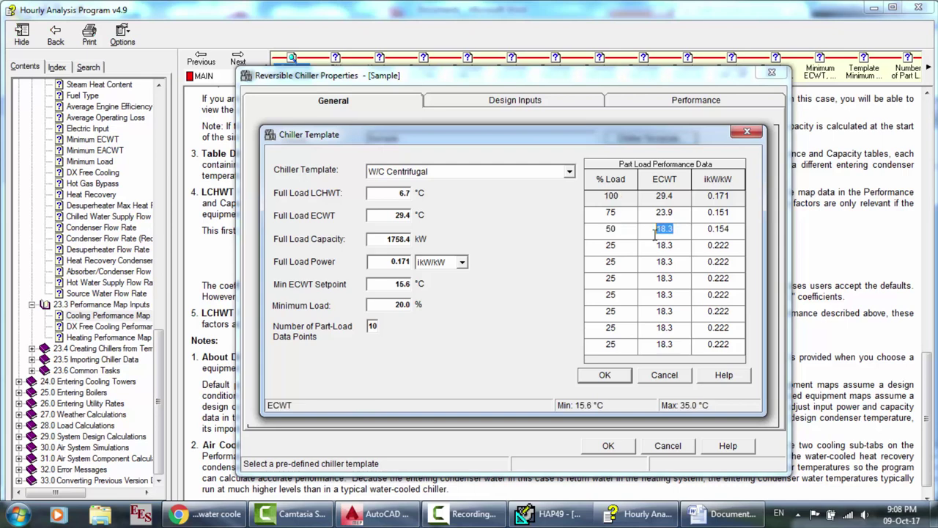
{"action": "left_click", "coordinate": [616, 264]}
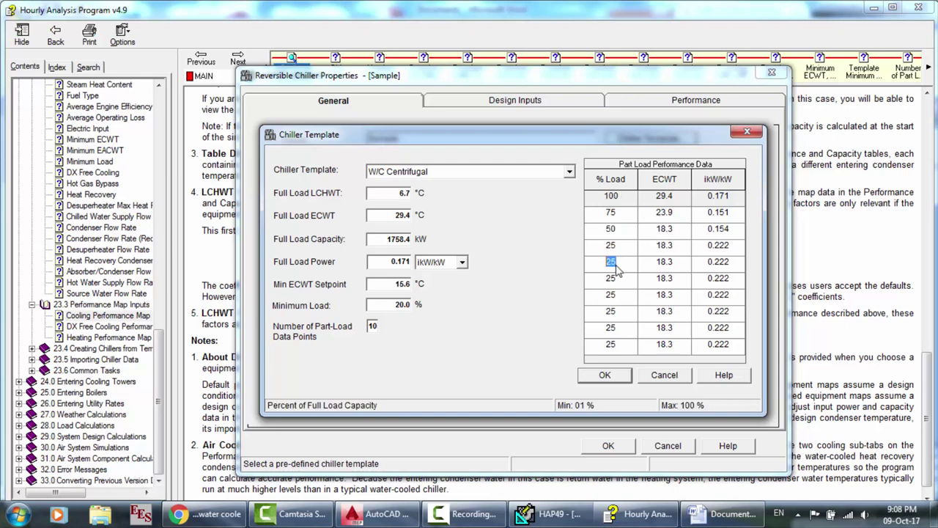
Step: Enter 10 as the % Load in the second and third rows of the part load table
{"action": "left_click", "coordinate": [616, 212]}
{"action": "type", "text": "10"}
{"action": "left_click", "coordinate": [622, 229]}
{"action": "type", "text": "10"}
{"action": "left_click", "coordinate": [620, 250]}
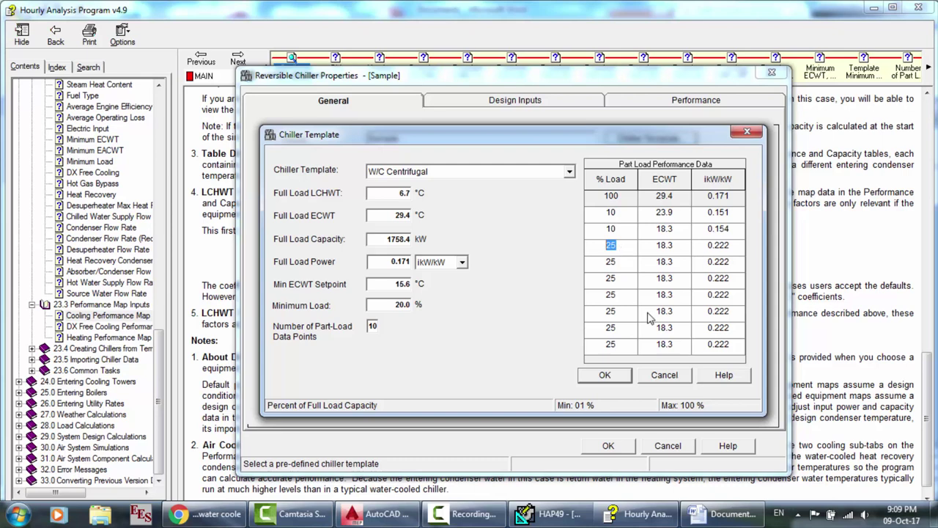
{"action": "left_click", "coordinate": [473, 517]}
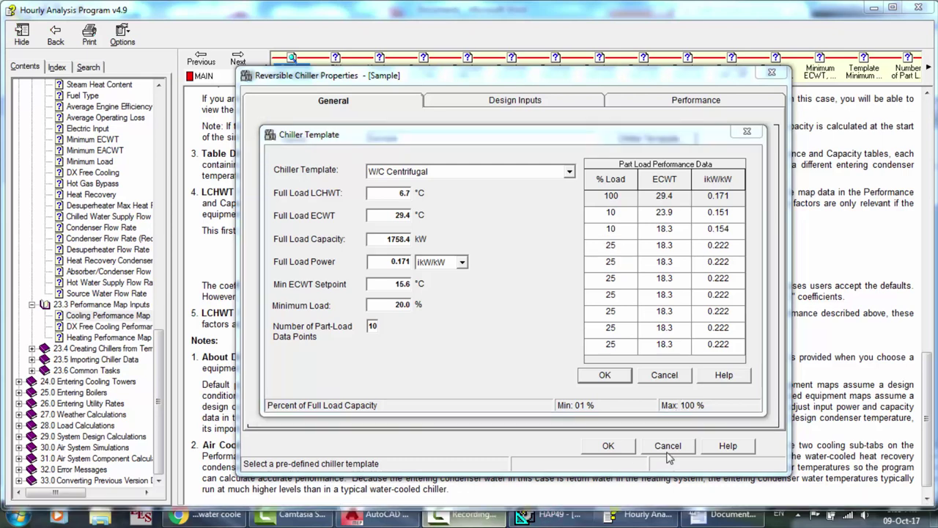
{"action": "left_click", "coordinate": [873, 453]}
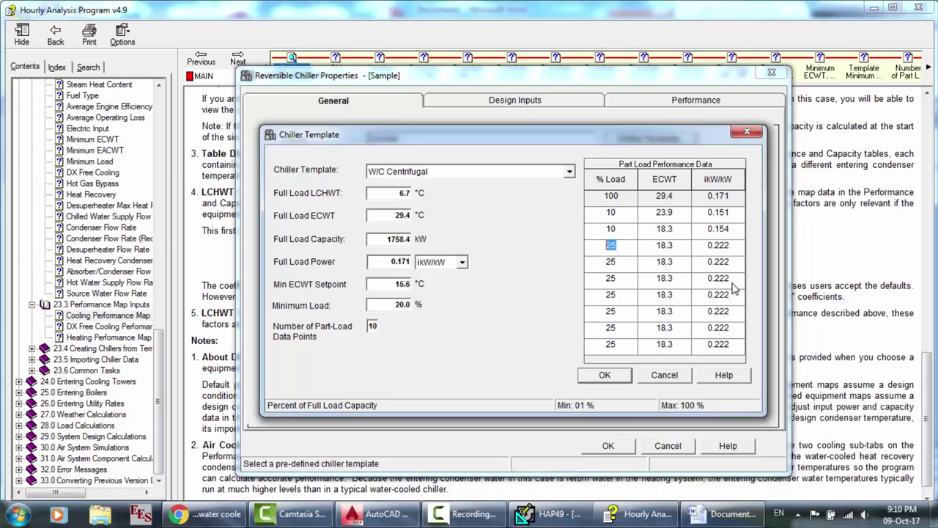
Step: Set the % Load values in the second to fifth rows of the part load table to 90, 80, 70 and 60
{"action": "left_click", "coordinate": [613, 216]}
{"action": "type", "text": "9"}
{"action": "left_click", "coordinate": [618, 231]}
{"action": "type", "text": "8"}
{"action": "left_click", "coordinate": [618, 248]}
{"action": "type", "text": "70"}
{"action": "left_click", "coordinate": [620, 264]}
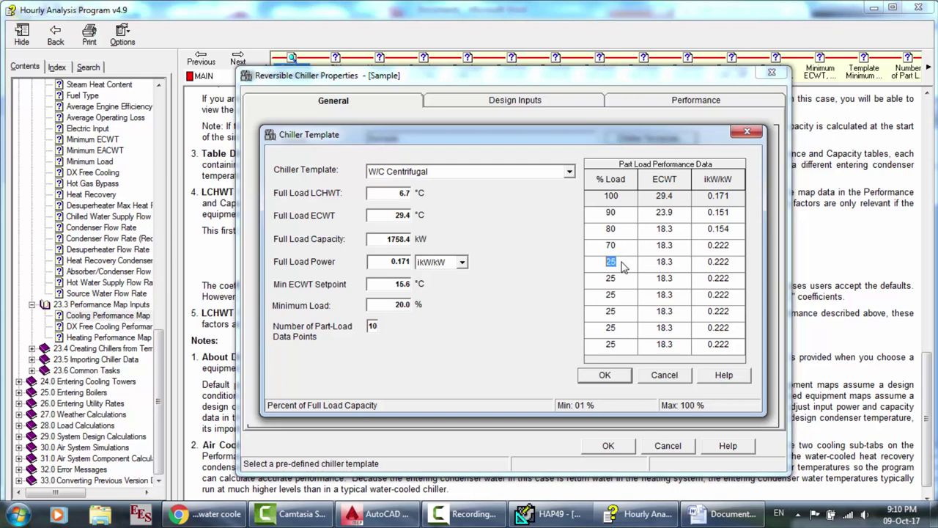
{"action": "type", "text": "60"}
Step: Set the % Load values in the remaining five rows of the part load table to 50, 40, 30, 20 and 10
{"action": "left_click", "coordinate": [618, 279]}
{"action": "type", "text": "5"}
{"action": "left_click", "coordinate": [615, 294]}
{"action": "type", "text": "40"}
{"action": "left_click", "coordinate": [613, 312]}
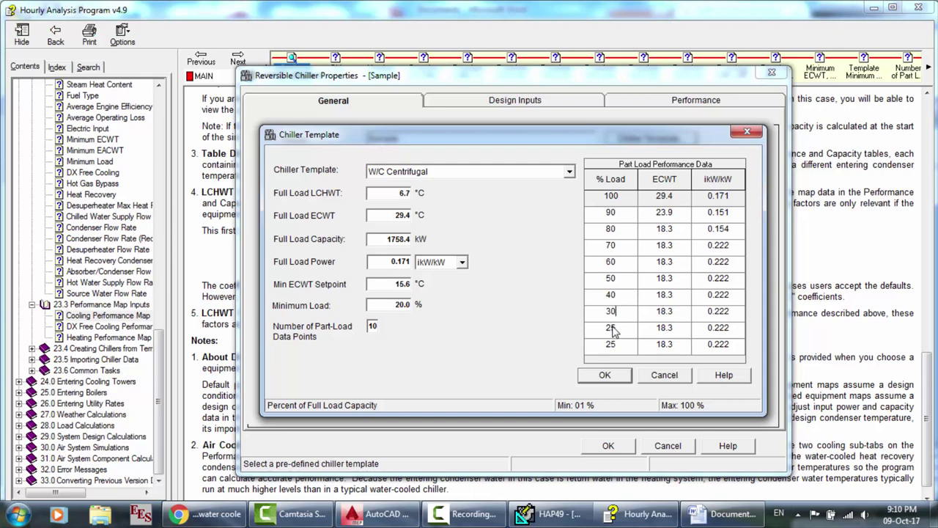
{"action": "left_click", "coordinate": [613, 329]}
{"action": "type", "text": "20"}
{"action": "left_click", "coordinate": [614, 344]}
{"action": "type", "text": "10"}
Step: Review the ECWT entries across the part load rows of the chiller template
{"action": "left_click", "coordinate": [678, 203]}
{"action": "left_click", "coordinate": [667, 230]}
{"action": "left_click", "coordinate": [670, 263]}
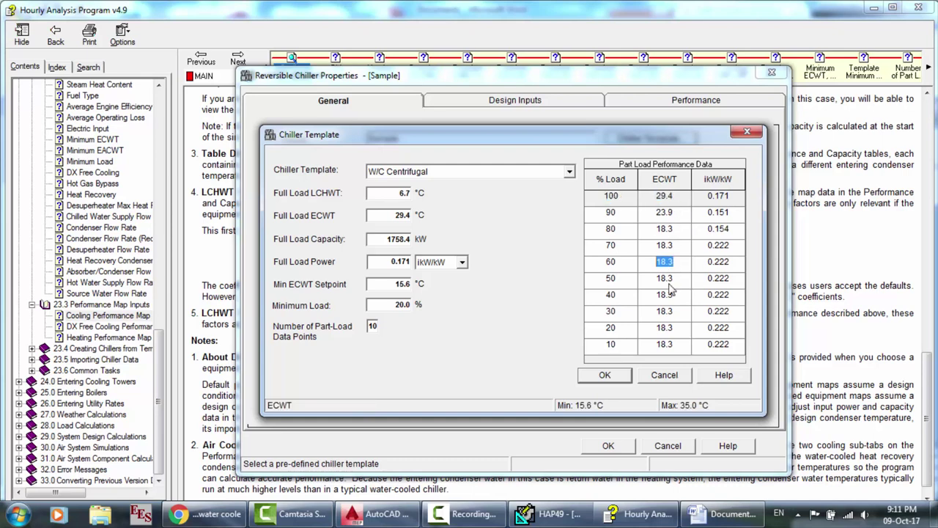
{"action": "left_click", "coordinate": [671, 295]}
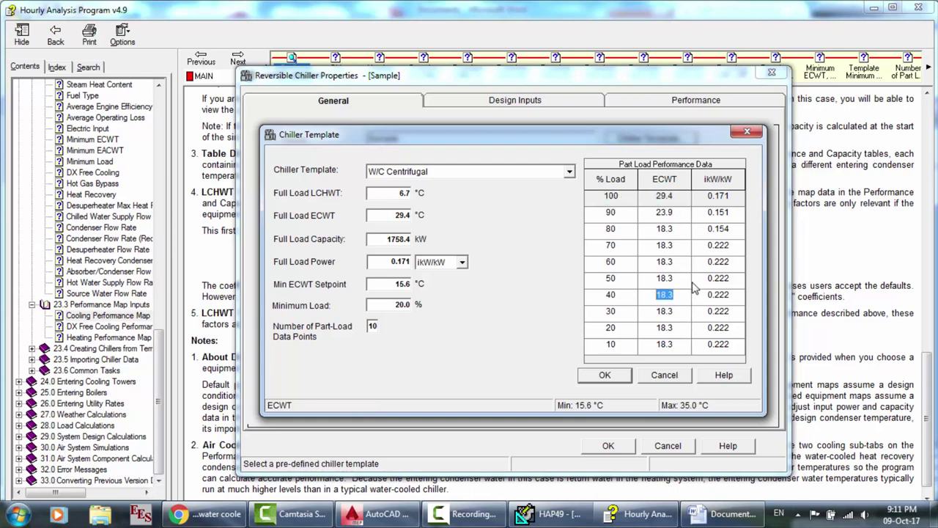
Step: Check the part load ECWT and ikW/kW entries and accept the W/C Centrifugal chiller template
{"action": "left_click", "coordinate": [714, 218]}
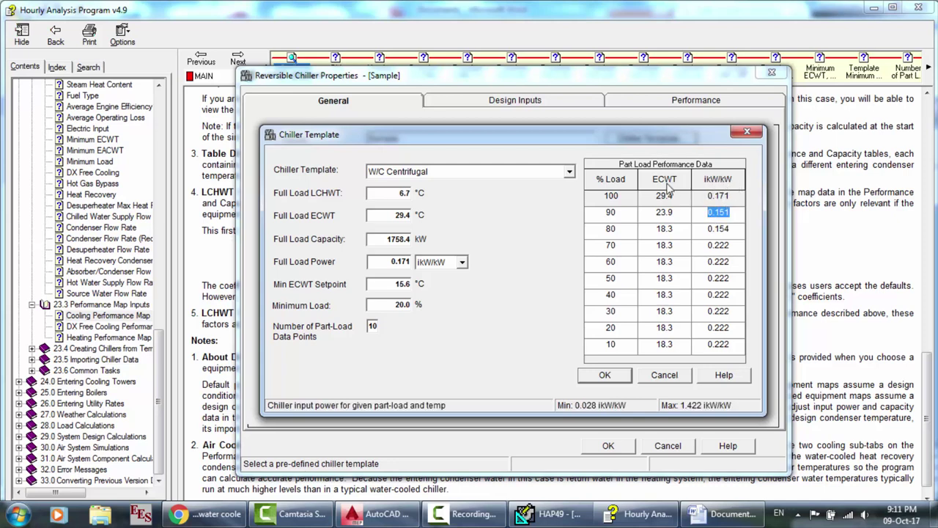
{"action": "left_click", "coordinate": [665, 248]}
{"action": "left_click", "coordinate": [665, 283]}
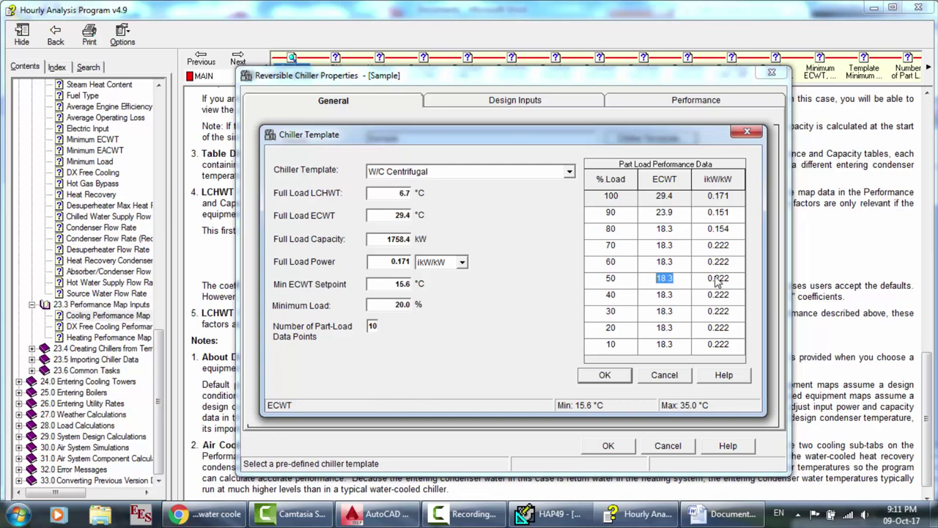
{"action": "left_click", "coordinate": [666, 186]}
{"action": "left_click", "coordinate": [615, 376]}
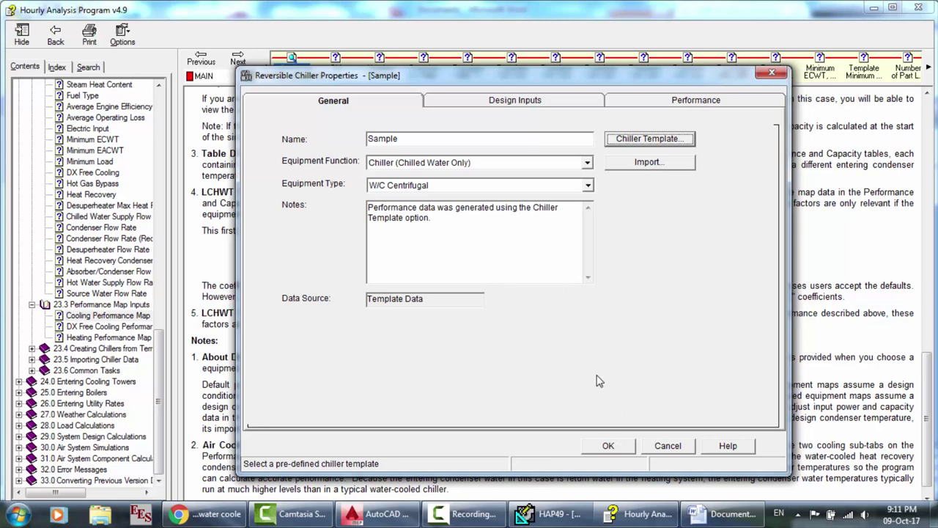
Step: Look at the chiller data import option without importing a file, and save the Sample chiller's properties
{"action": "left_click", "coordinate": [656, 162]}
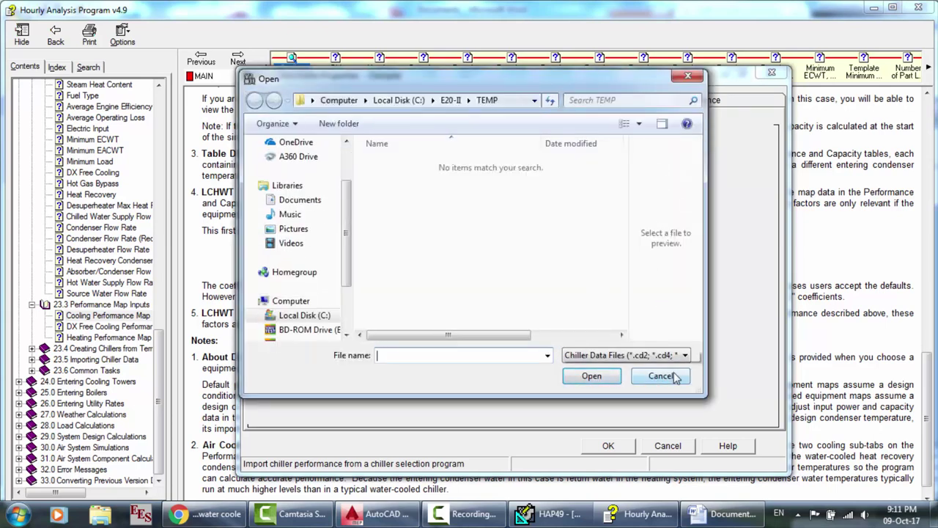
{"action": "left_click", "coordinate": [675, 377]}
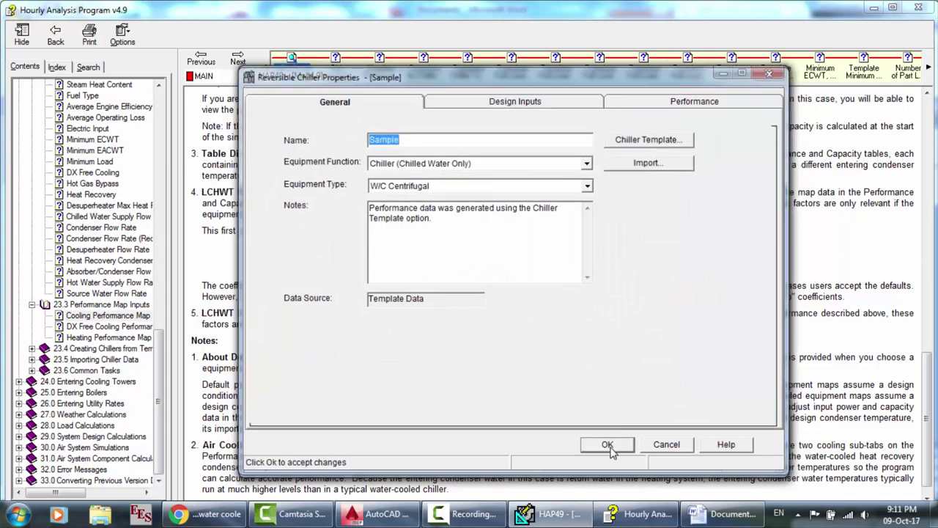
{"action": "left_click", "coordinate": [608, 446]}
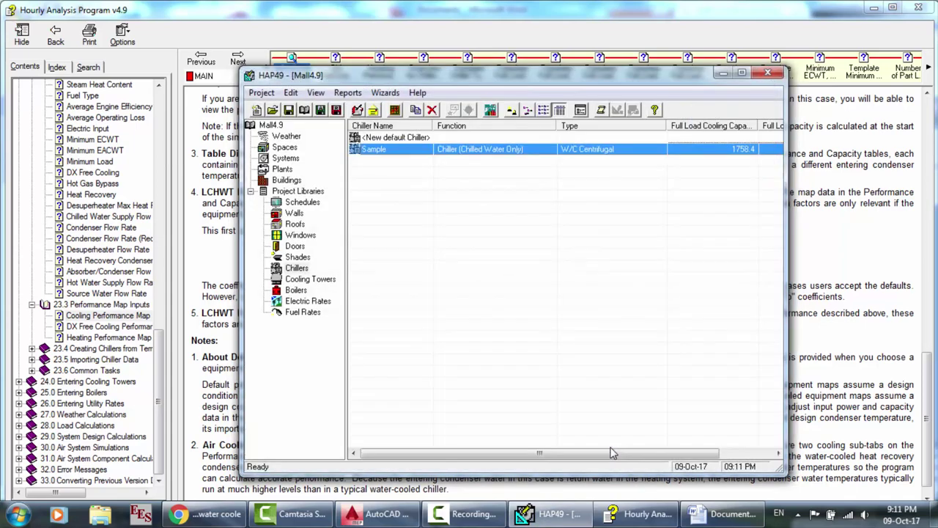
Step: Find the Minimum ECWT topic in the HAP help and read its definition of entering condenser water temperature
{"action": "left_click", "coordinate": [722, 75]}
{"action": "left_click", "coordinate": [269, 67]}
{"action": "left_click", "coordinate": [268, 67]}
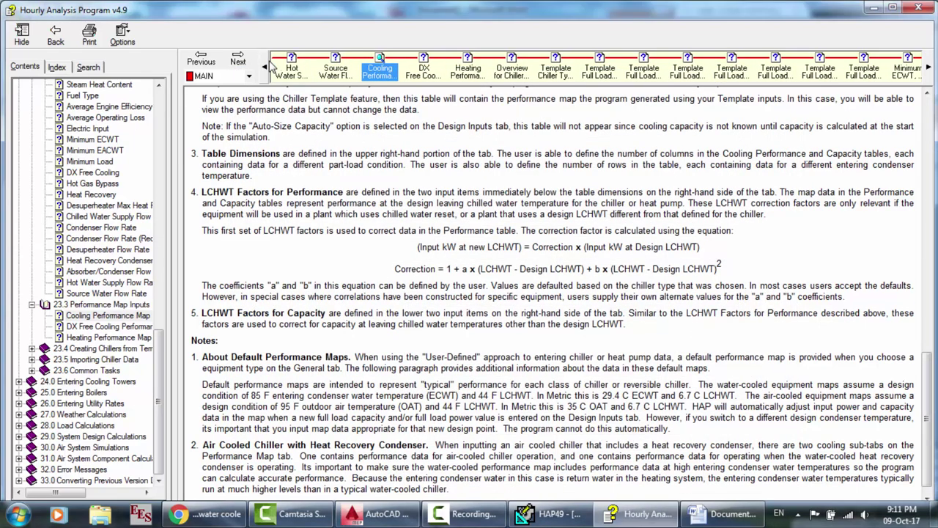
{"action": "left_click", "coordinate": [269, 67]}
{"action": "left_click", "coordinate": [268, 67]}
{"action": "left_click", "coordinate": [268, 67]}
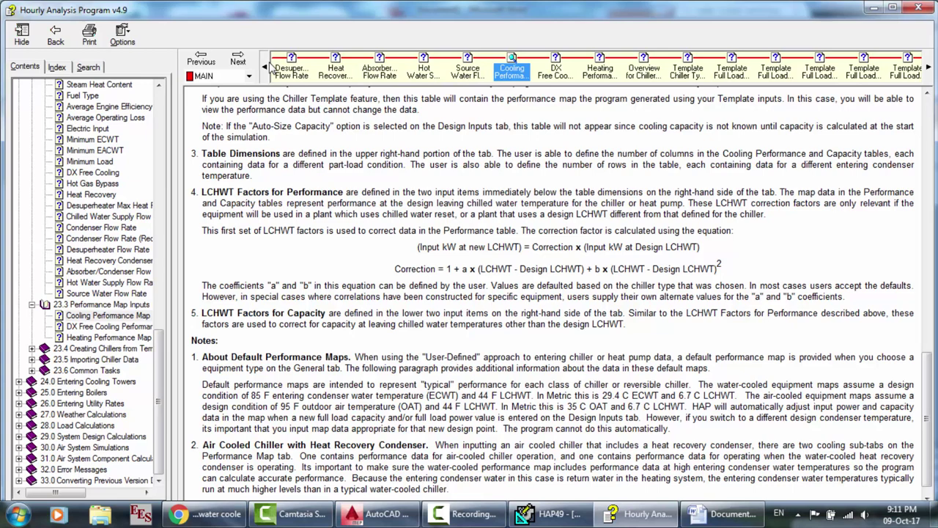
{"action": "left_click", "coordinate": [269, 67]}
{"action": "left_click", "coordinate": [268, 67]}
{"action": "left_click", "coordinate": [269, 67]}
{"action": "left_click", "coordinate": [268, 67]}
{"action": "left_click", "coordinate": [268, 67]}
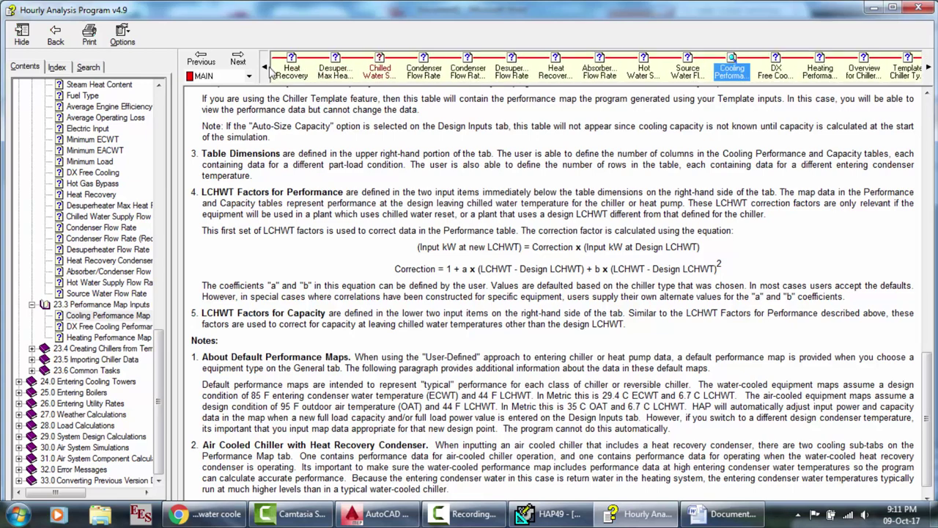
{"action": "left_click", "coordinate": [268, 67]}
{"action": "left_click", "coordinate": [268, 67]}
{"action": "left_click", "coordinate": [268, 66]}
{"action": "left_click", "coordinate": [269, 66]}
{"action": "left_click", "coordinate": [268, 67]}
{"action": "left_click", "coordinate": [268, 66]}
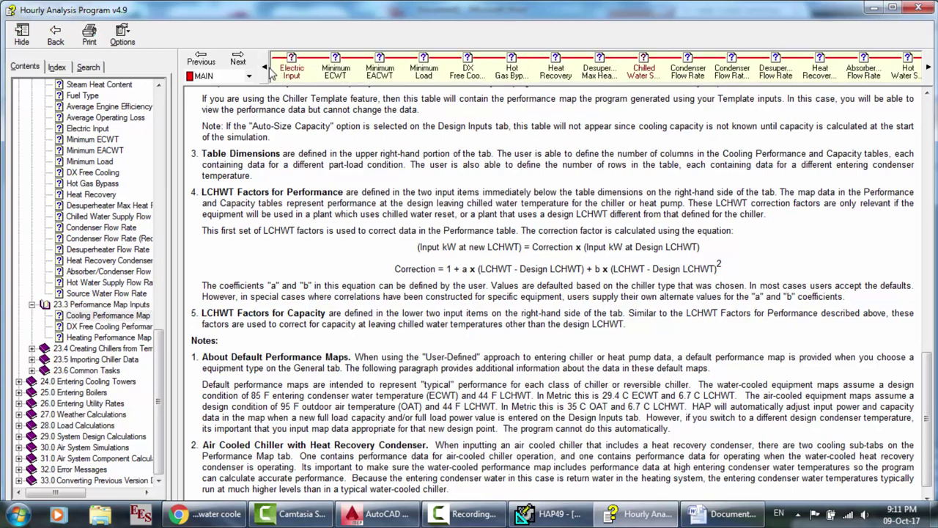
{"action": "left_click", "coordinate": [268, 67]}
{"action": "left_click", "coordinate": [386, 79]}
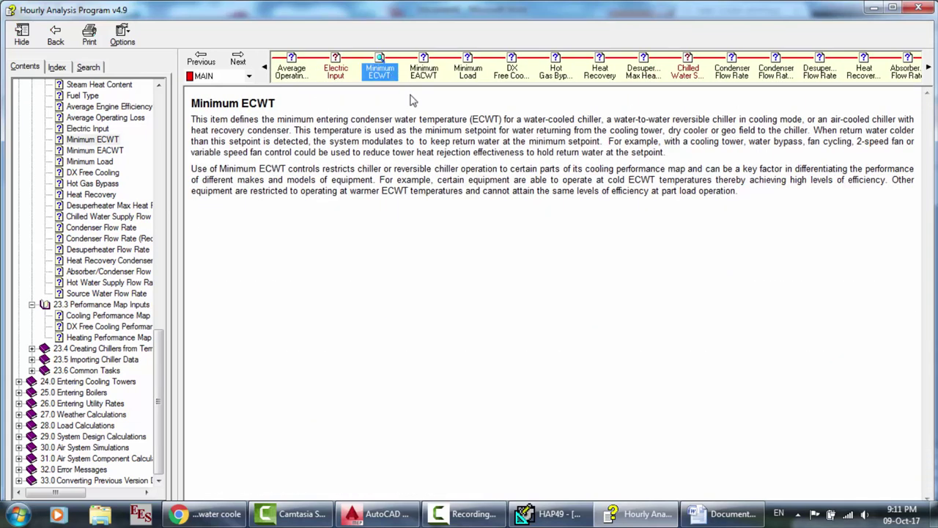
{"action": "left_click_drag", "start_coordinate": [326, 119], "coordinate": [444, 120]}
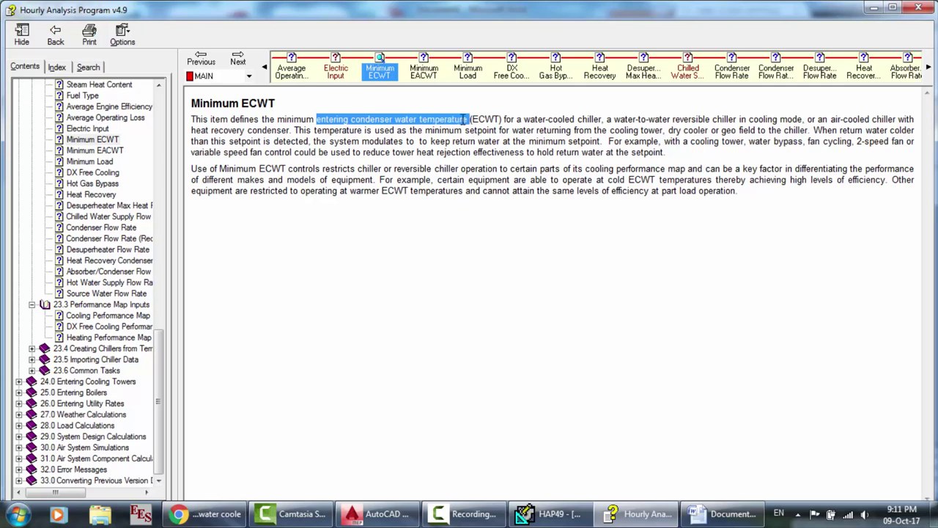
Step: Read the definition of EACWT in the Minimum EACWT help topic and consult the Electric Input topic
{"action": "left_click", "coordinate": [428, 68]}
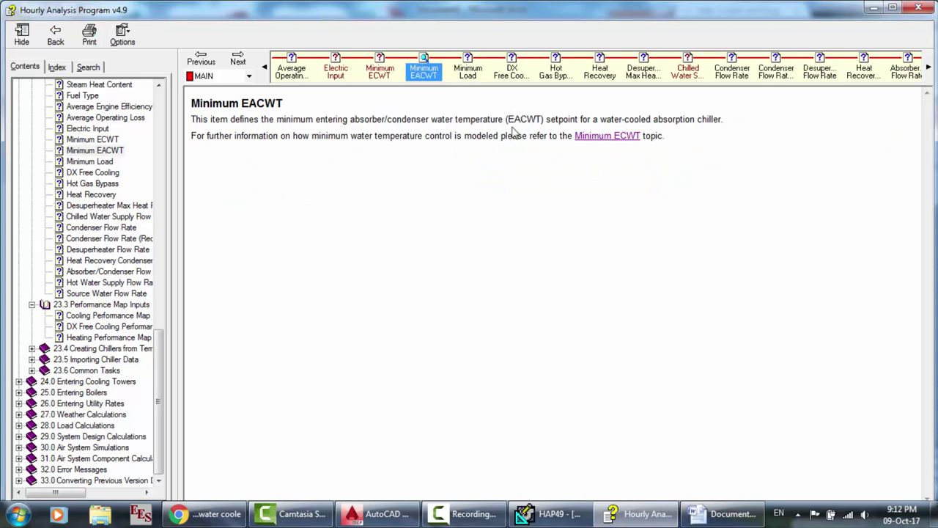
{"action": "left_click_drag", "start_coordinate": [509, 123], "coordinate": [541, 123]}
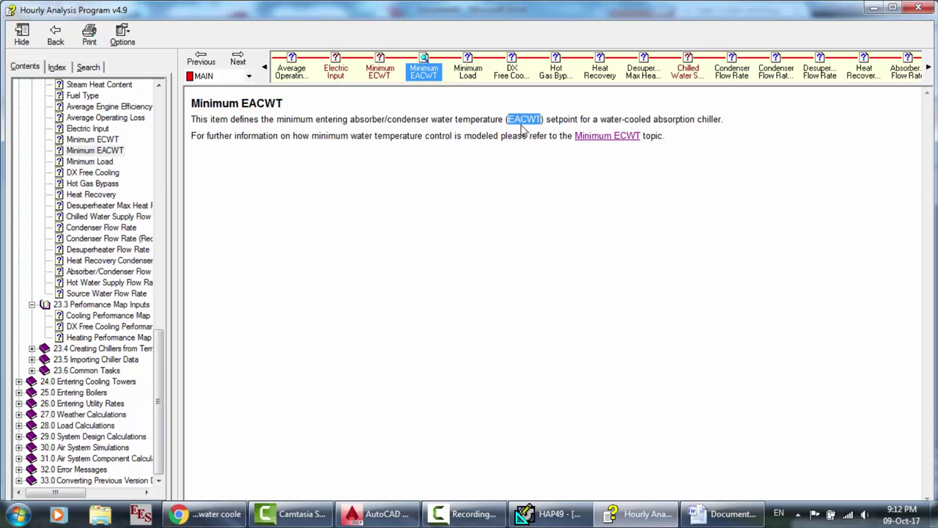
{"action": "left_click", "coordinate": [519, 119]}
{"action": "left_click_drag", "start_coordinate": [509, 116], "coordinate": [546, 119]}
{"action": "left_click", "coordinate": [346, 68]}
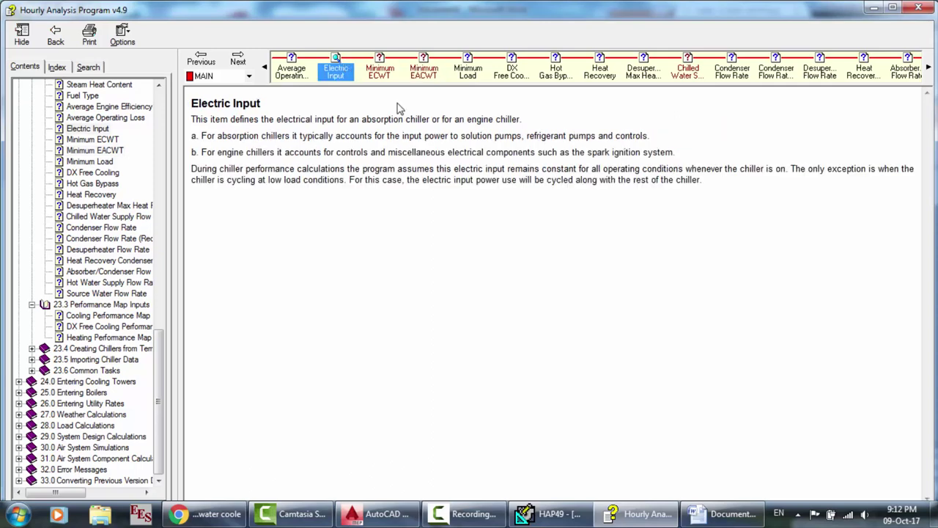
Step: Return to the HAP project, close the help window, and rename the Sample chiller as Chiller
{"action": "left_click", "coordinate": [550, 511]}
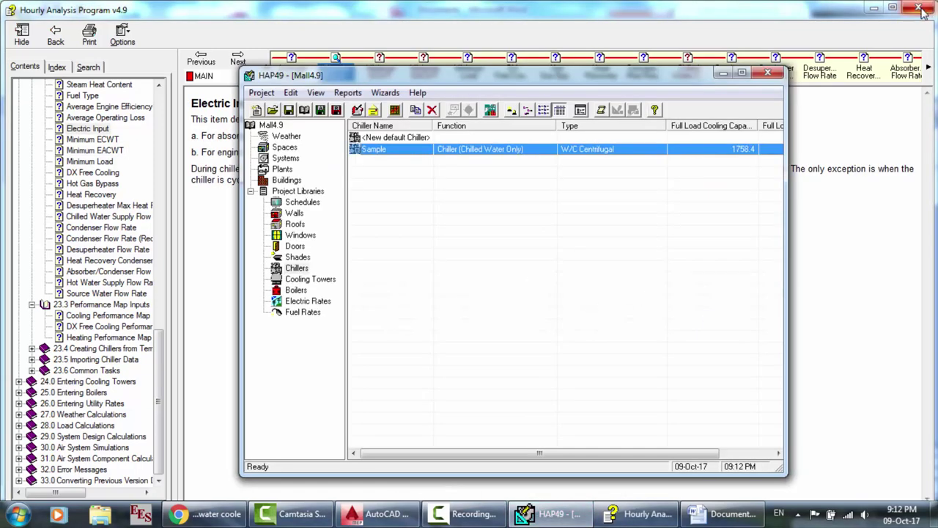
{"action": "key", "text": "alt+Tab"}
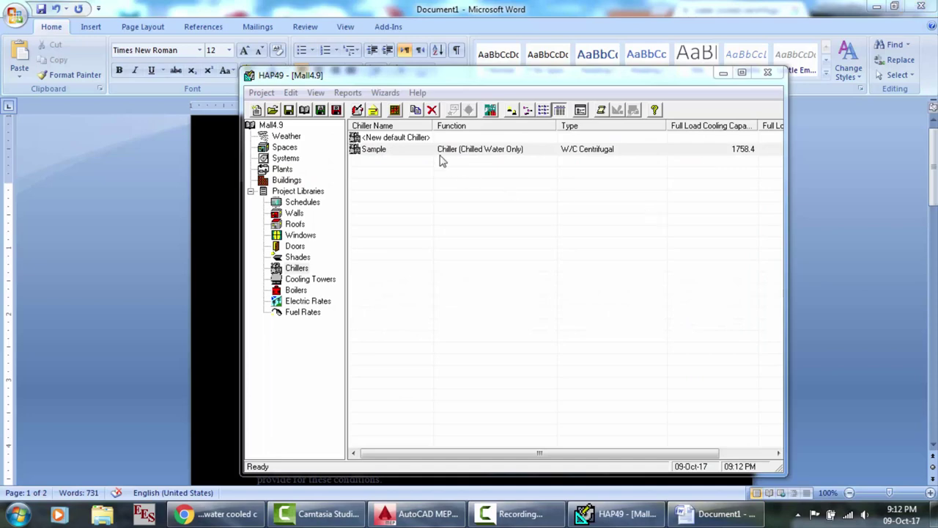
{"action": "double_click", "coordinate": [373, 151]}
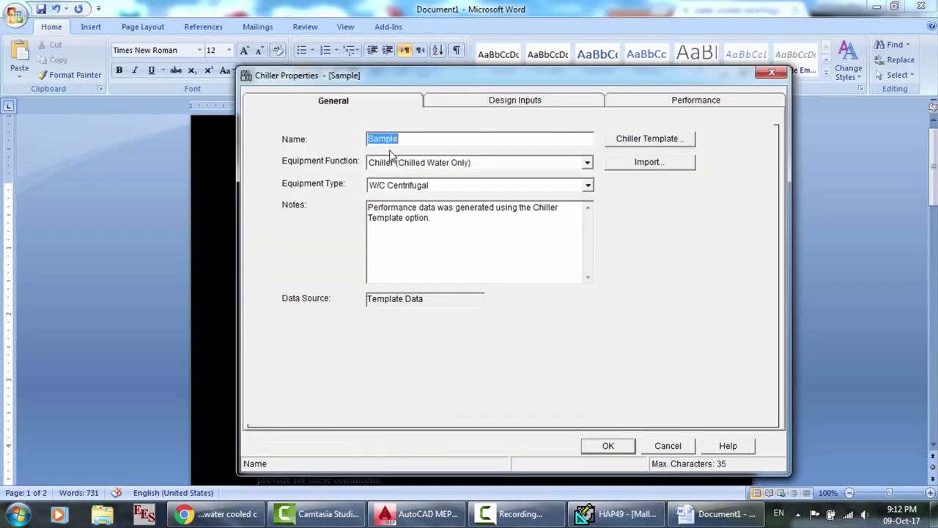
{"action": "type", "text": "Ch"}
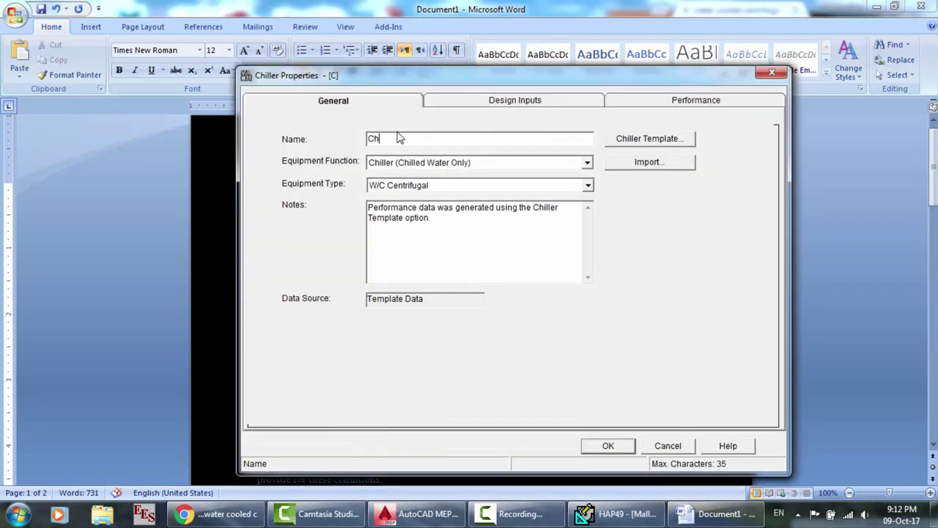
{"action": "type", "text": "iller"}
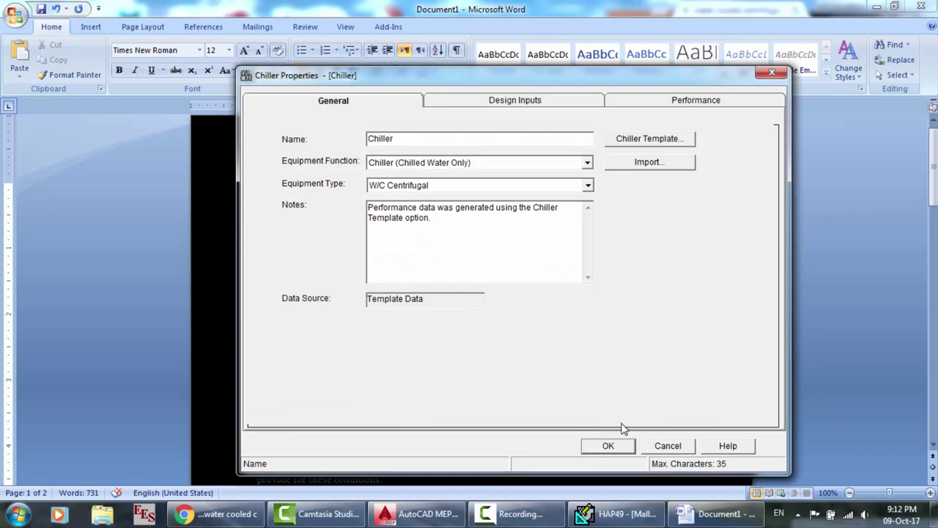
{"action": "left_click", "coordinate": [608, 445]}
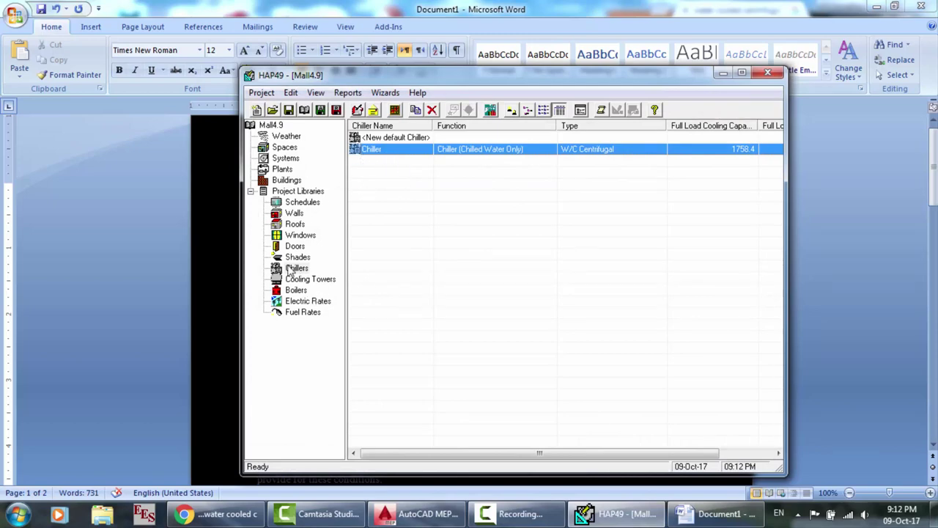
Step: Close the Word document without saving its changes and minimize the browser window
{"action": "left_click", "coordinate": [923, 6]}
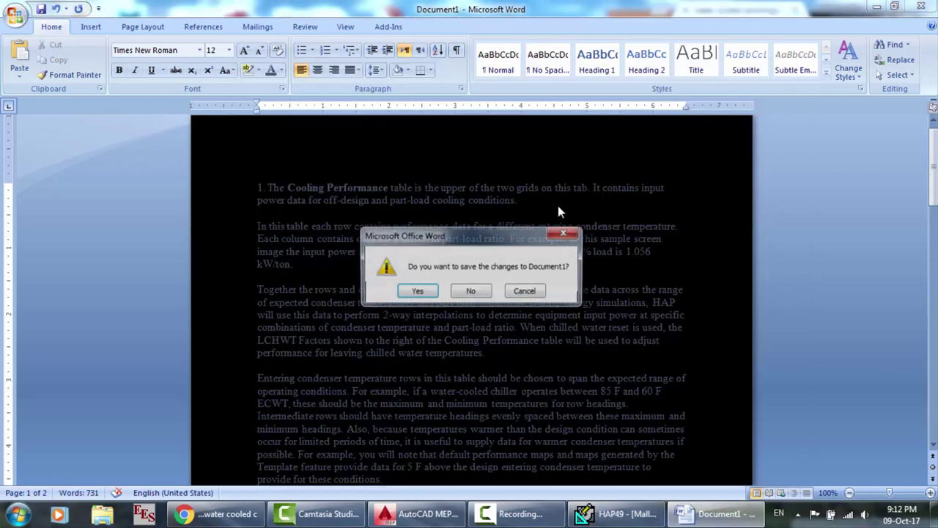
{"action": "left_click", "coordinate": [481, 291]}
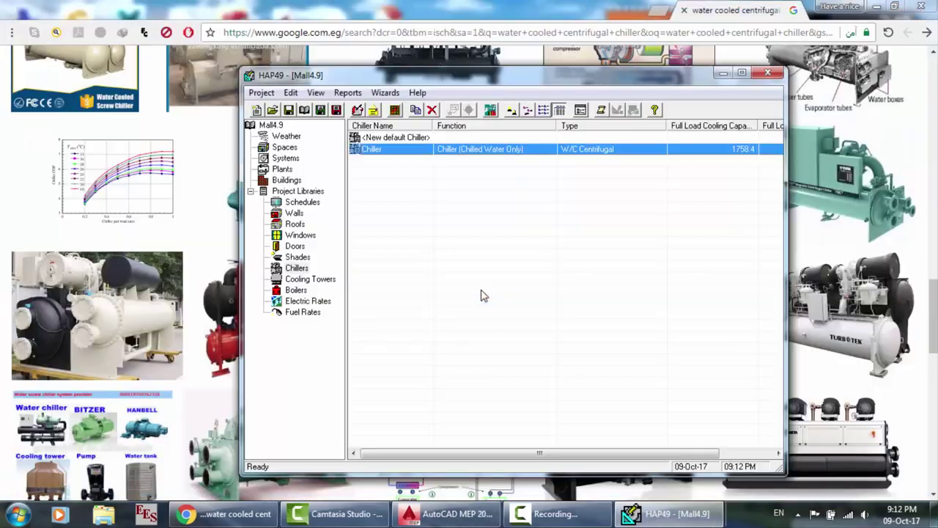
{"action": "left_click", "coordinate": [879, 6]}
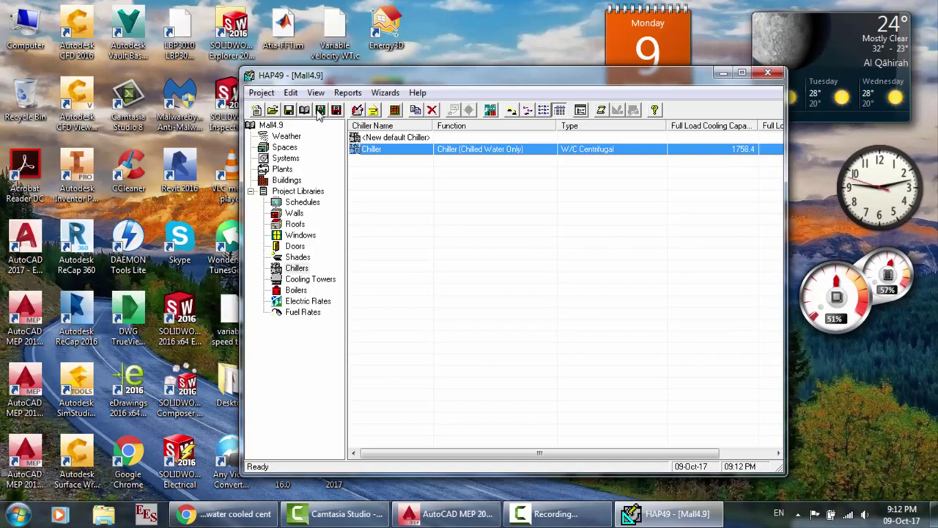
Step: Save the Mall4.9 project and close HAP
{"action": "left_click", "coordinate": [288, 110]}
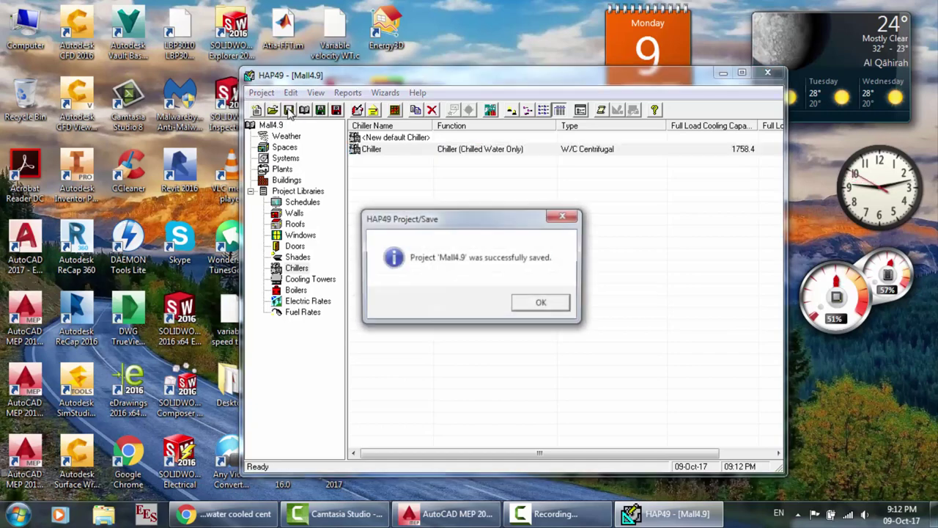
{"action": "left_click", "coordinate": [543, 302]}
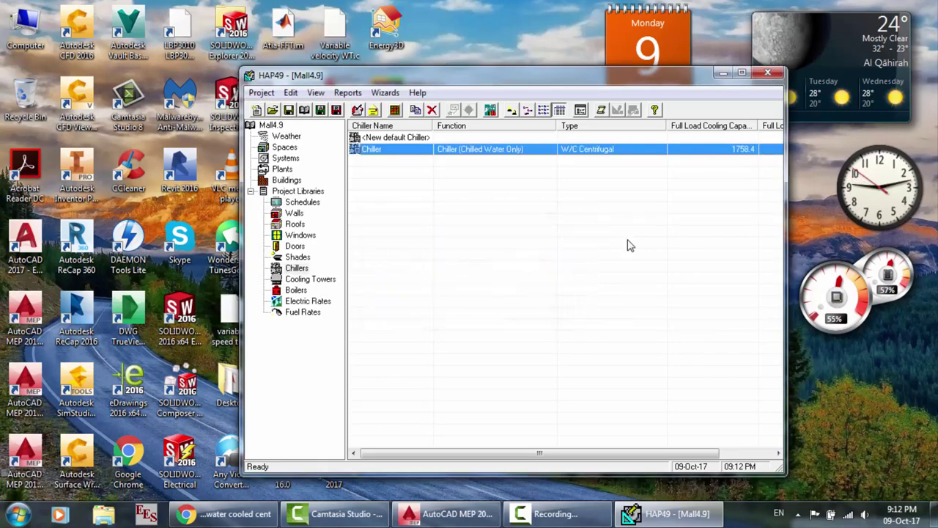
{"action": "left_click", "coordinate": [770, 74]}
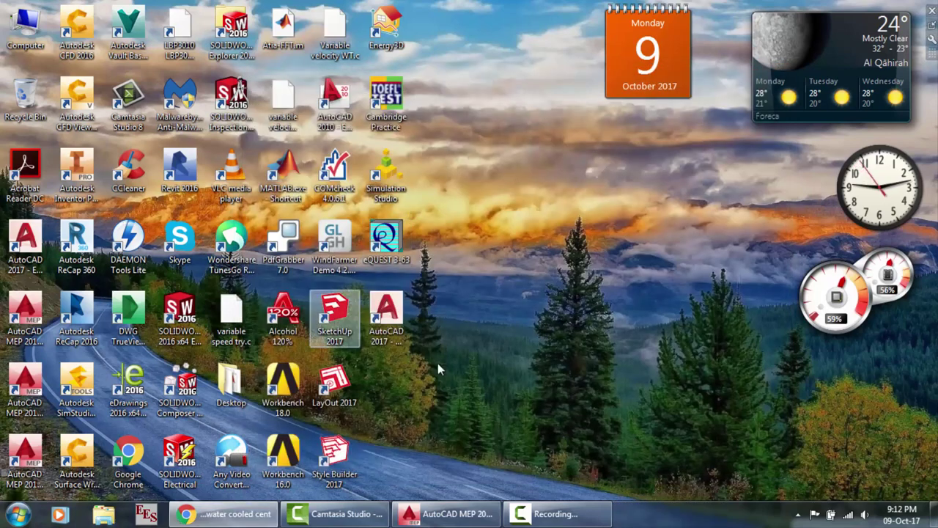